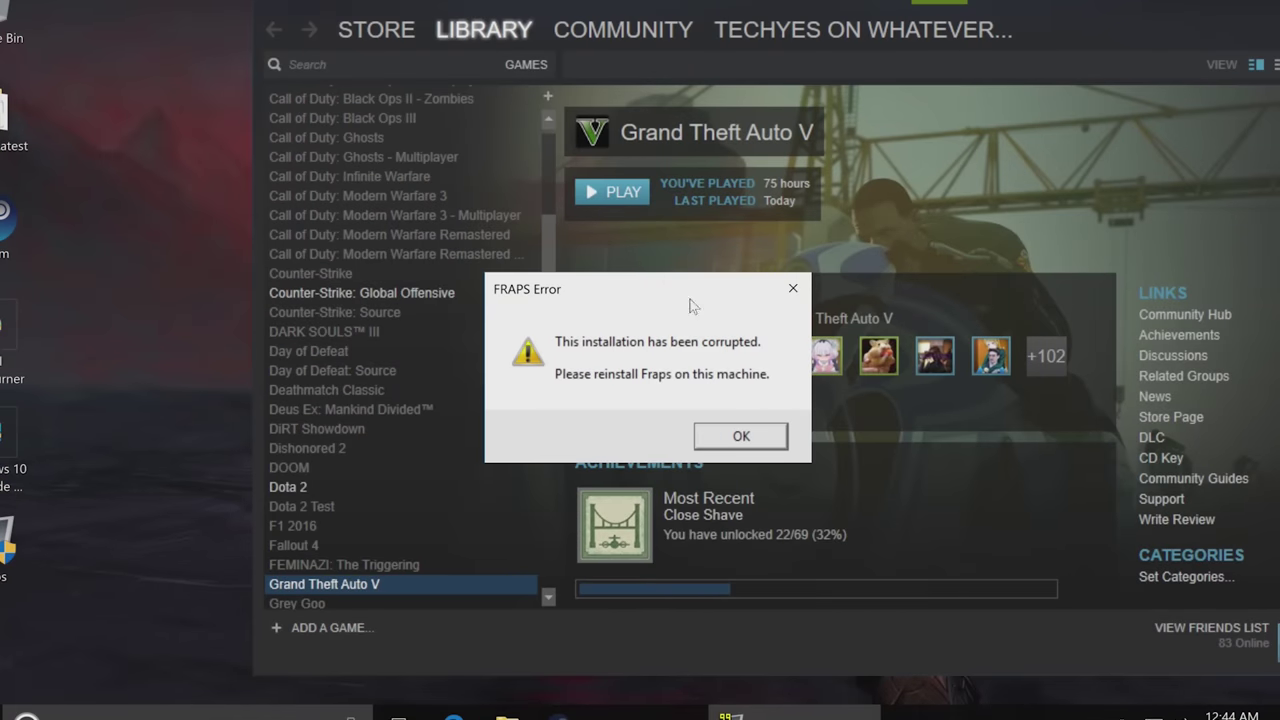
# Move the error dialog aside to reveal the Update Assistant's 14393-to-15063 offer
pyautogui.moveTo(693, 305); pyautogui.dragTo(655, 345)
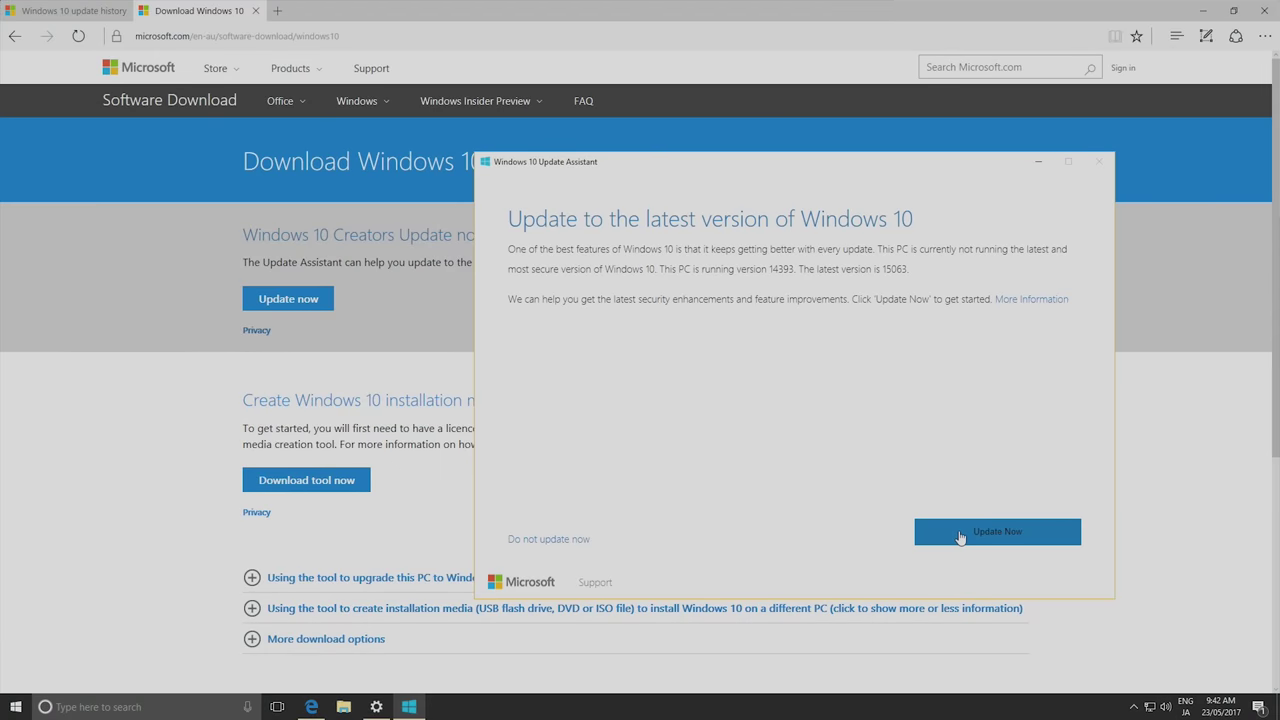
# Launch the update to version 15063 and continue past the compatibility check to start downloading
pyautogui.click(960, 537)
pyautogui.moveTo(653, 172); pyautogui.dragTo(495, 187)
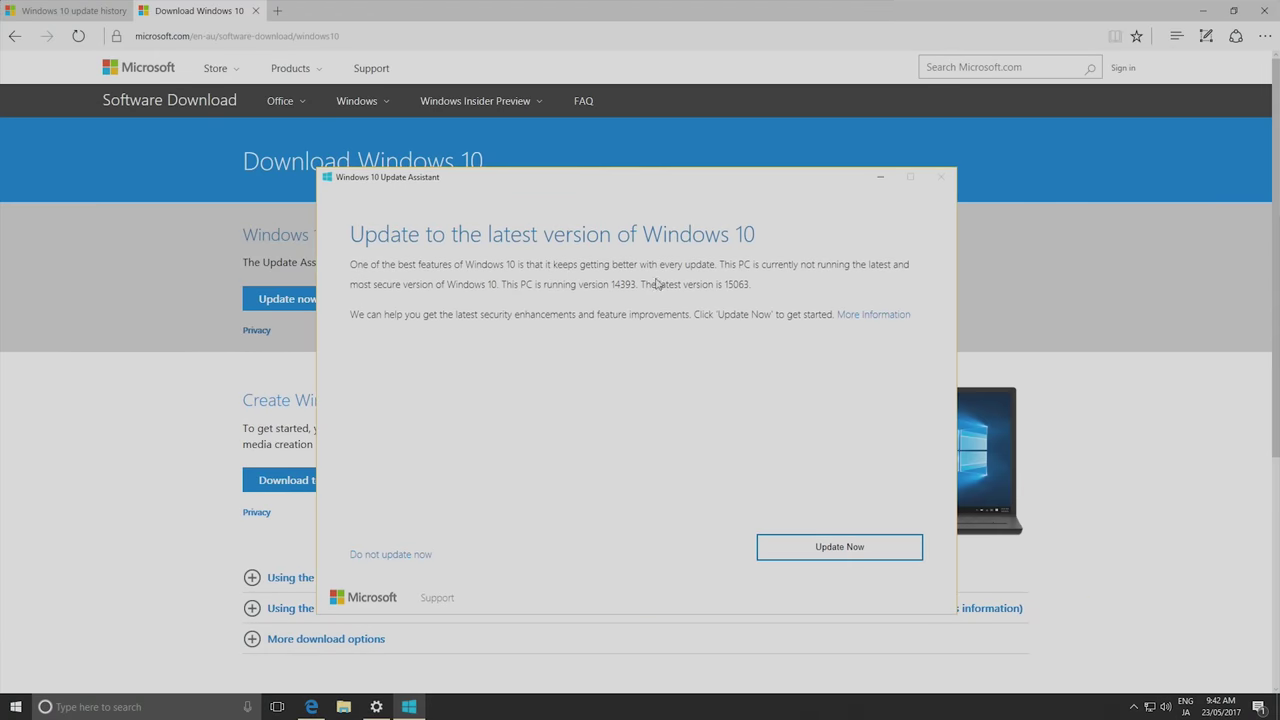
pyautogui.click(810, 550)
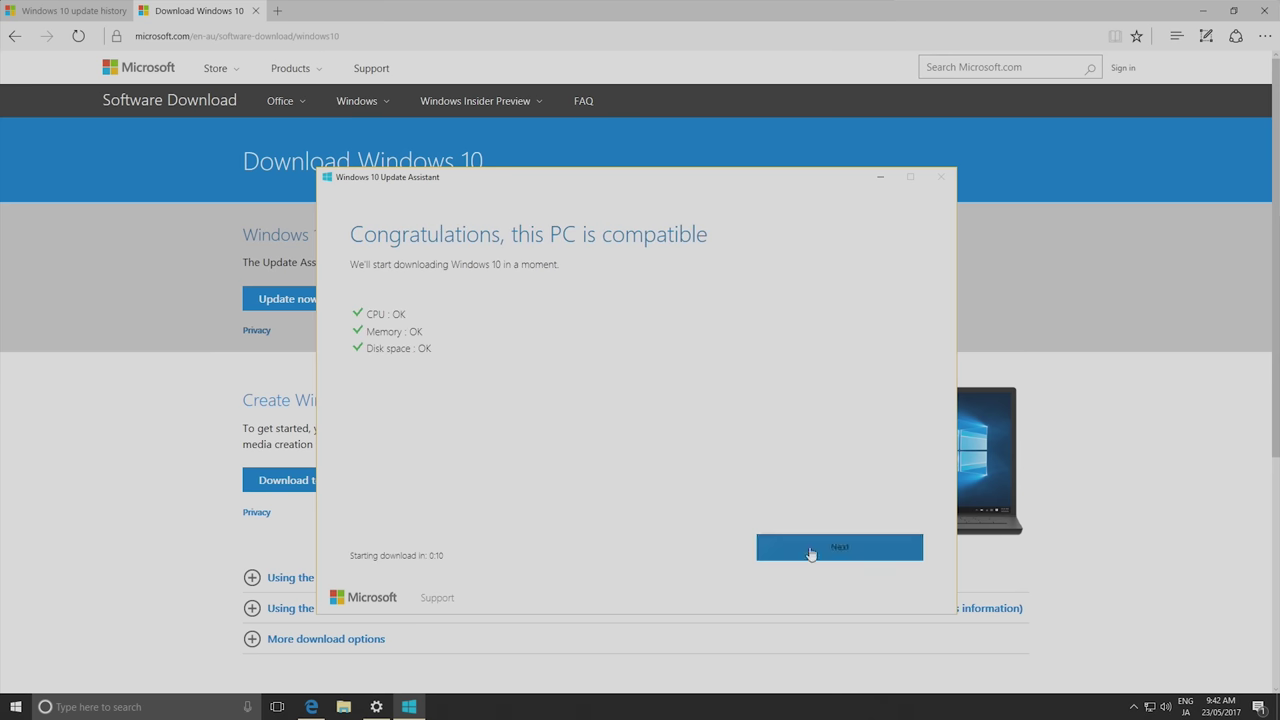
pyautogui.click(816, 561)
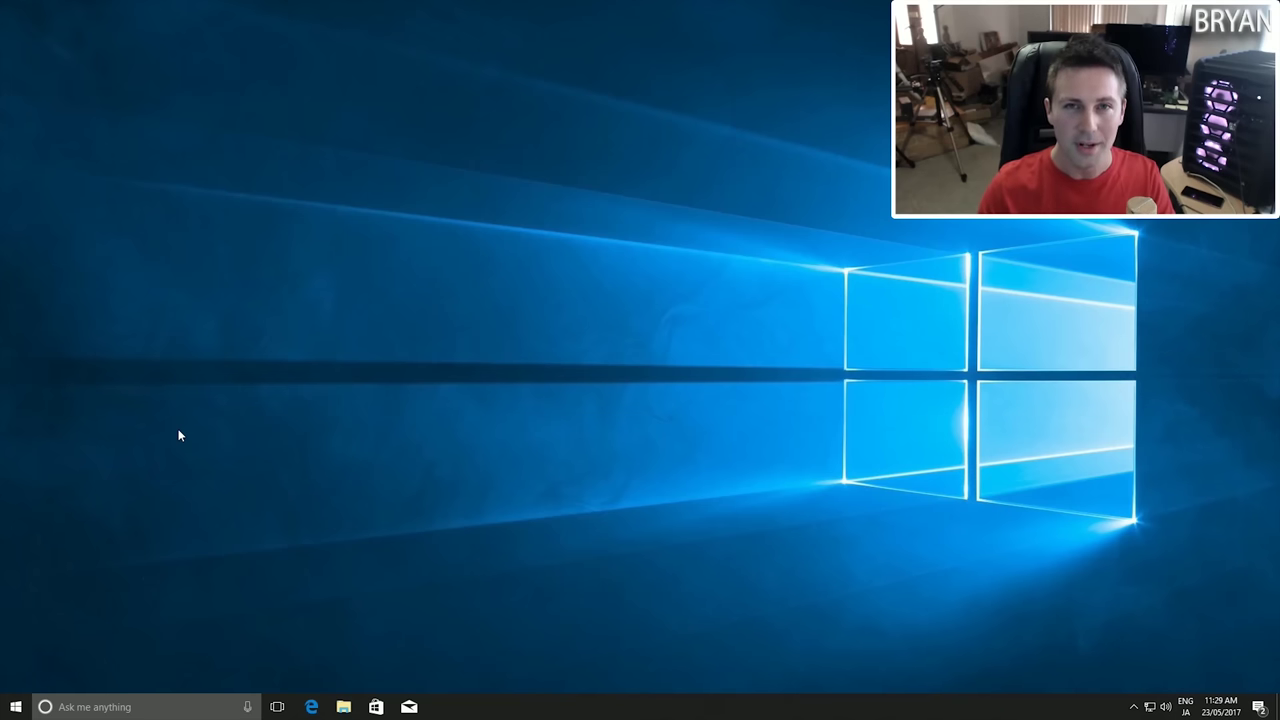
# Launch the Settings app by searching for 'settings'
pyautogui.click(122, 707)
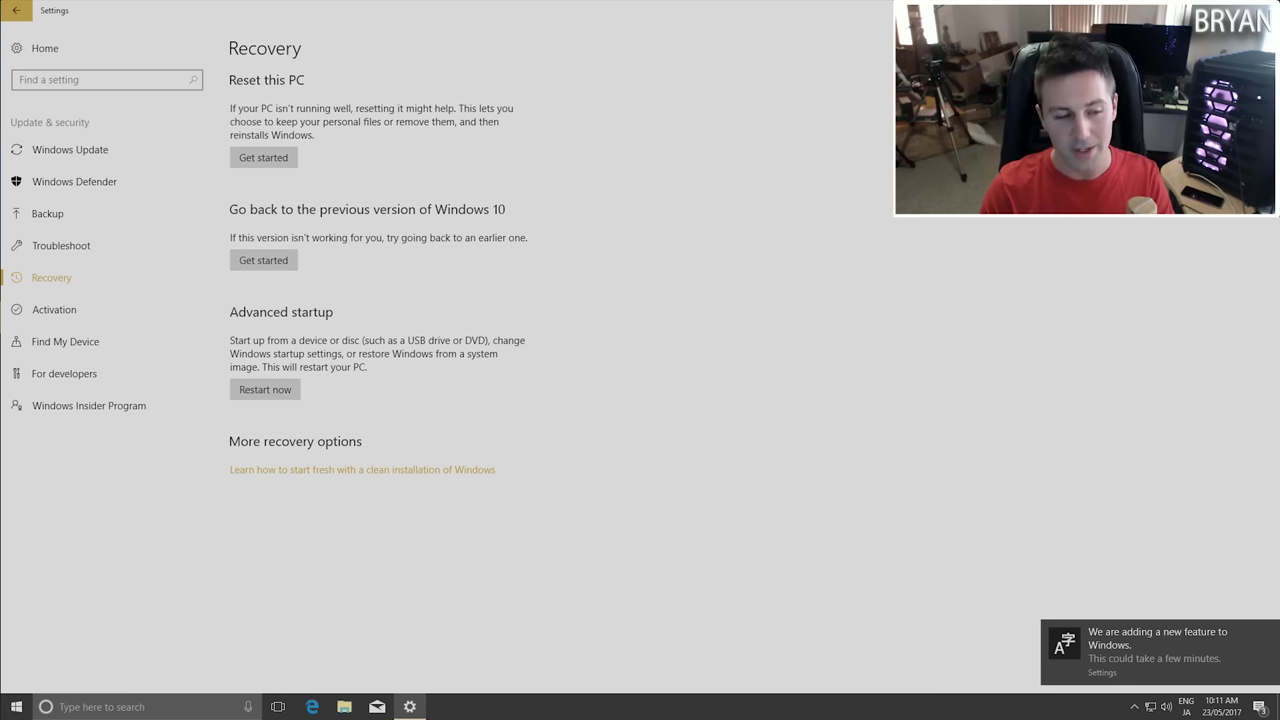
pyautogui.hotkey('alt', 'F4')
pyautogui.click(122, 707)
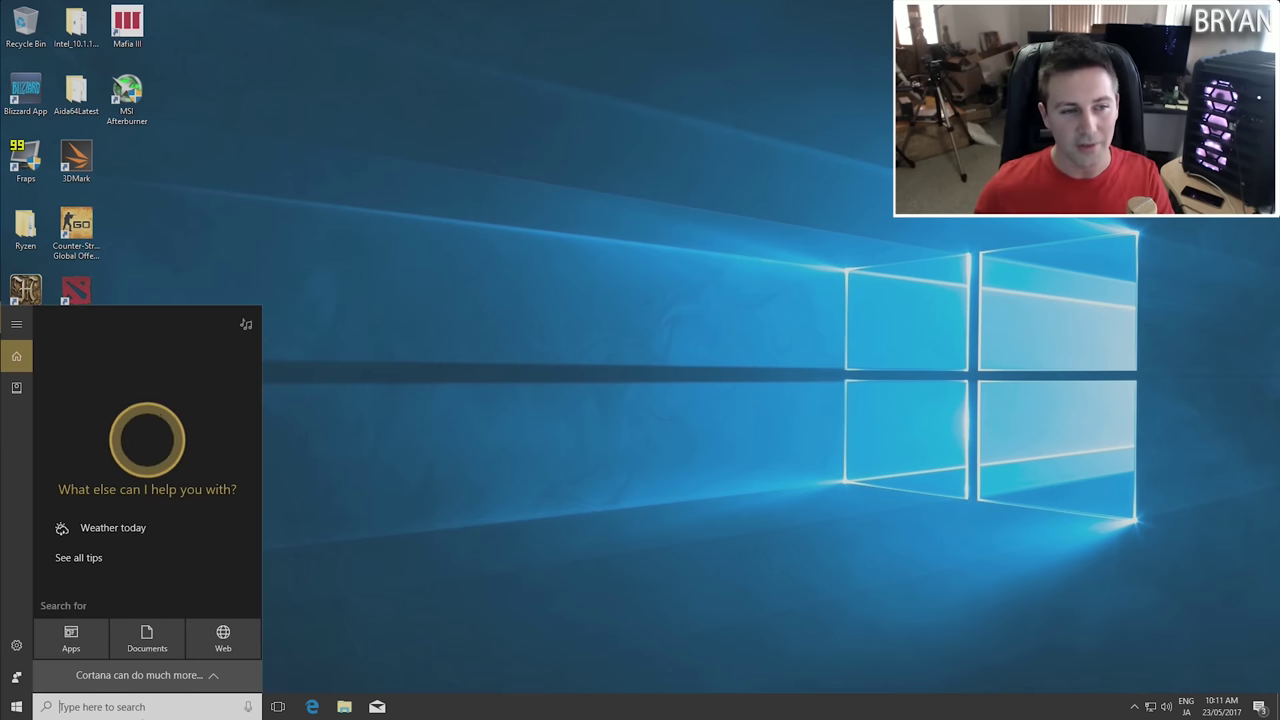
pyautogui.write('settings')
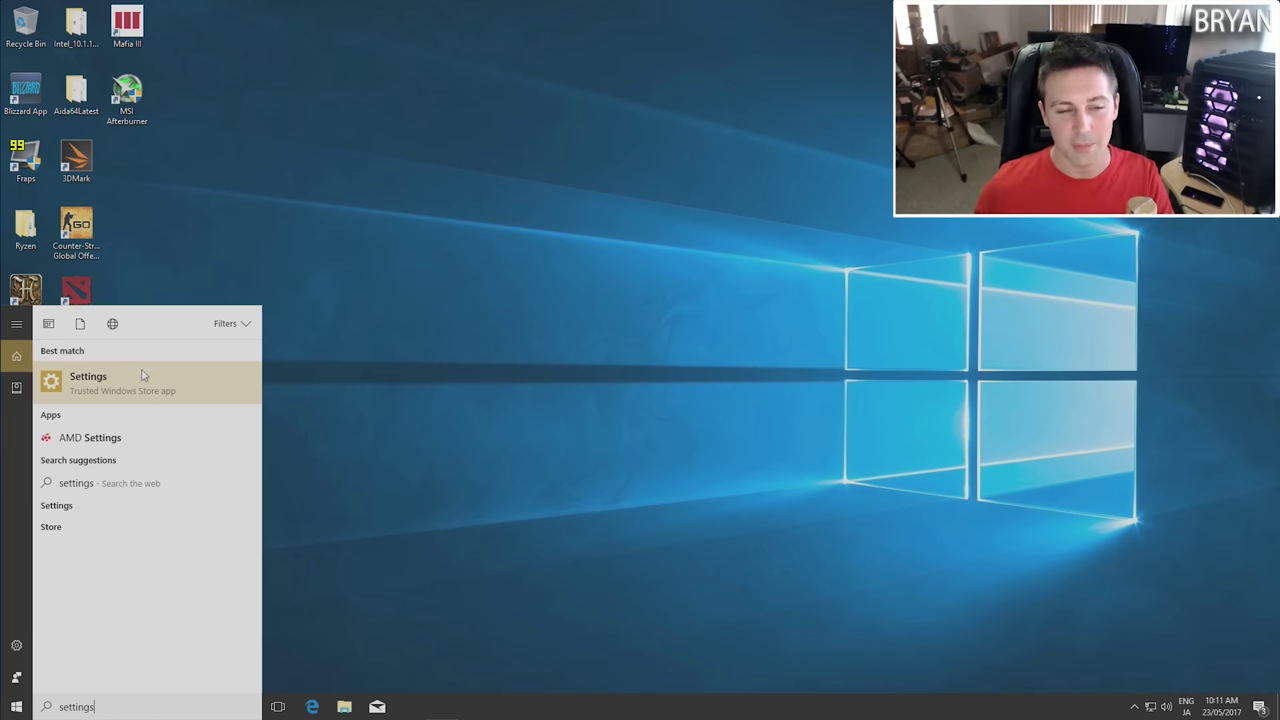
pyautogui.click(143, 374)
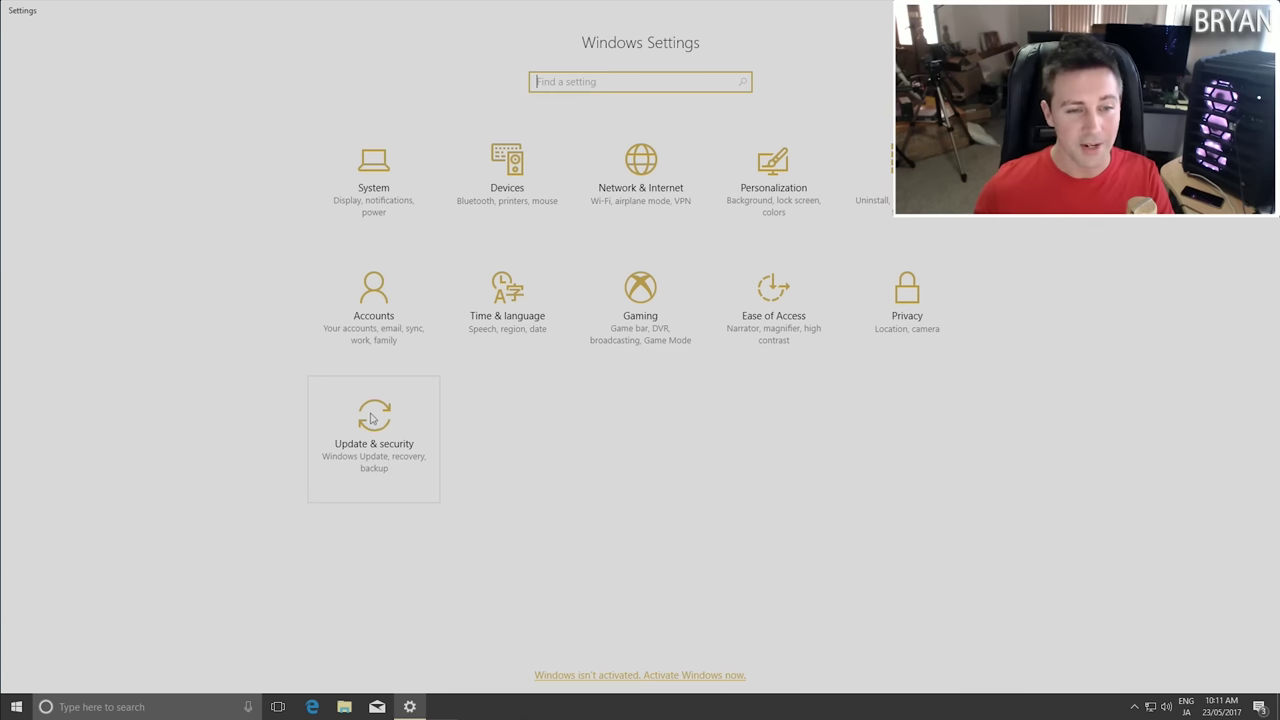
# Under Update & security > Recovery, start Reset this PC and choose Keep my files
pyautogui.click(388, 426)
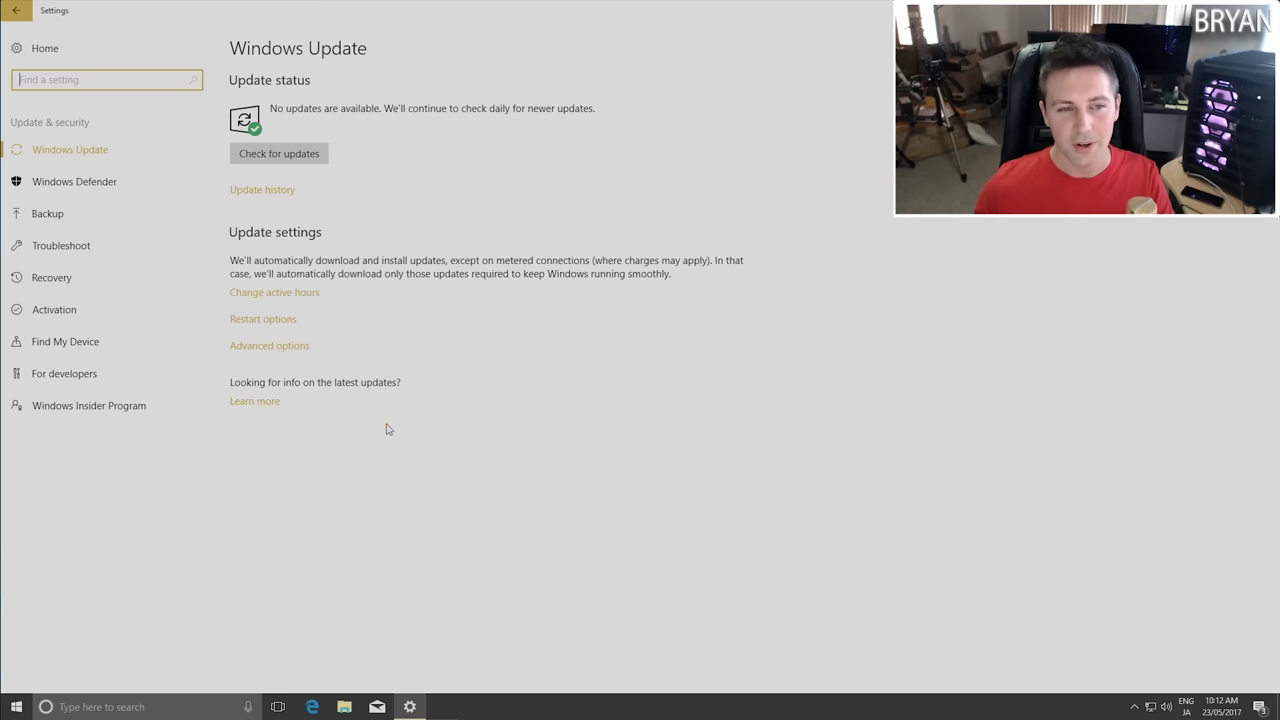
pyautogui.click(78, 284)
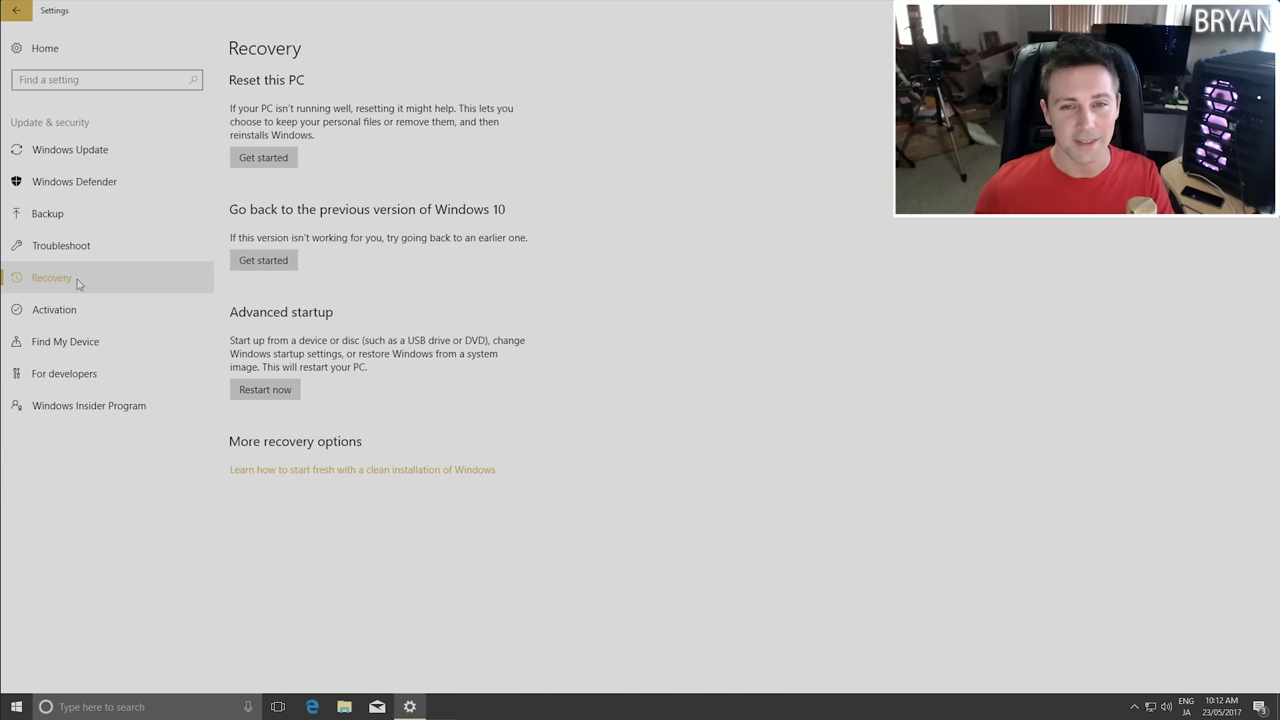
pyautogui.click(252, 160)
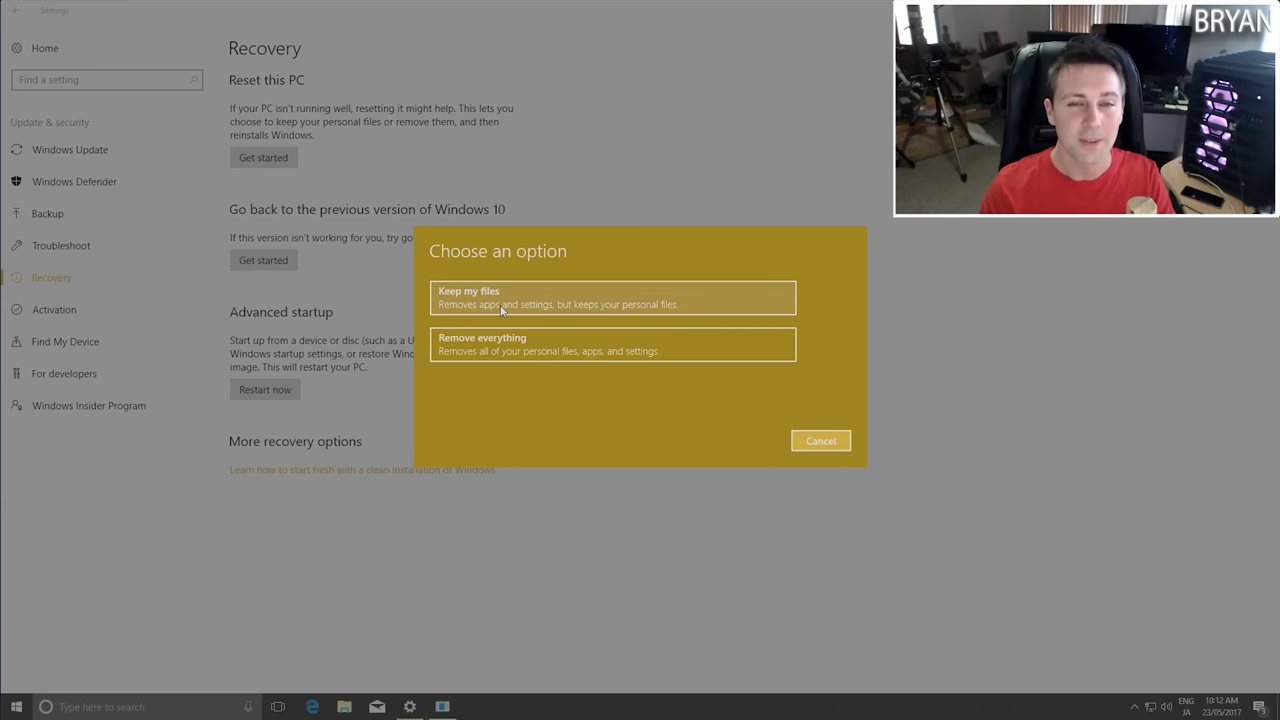
pyautogui.click(579, 301)
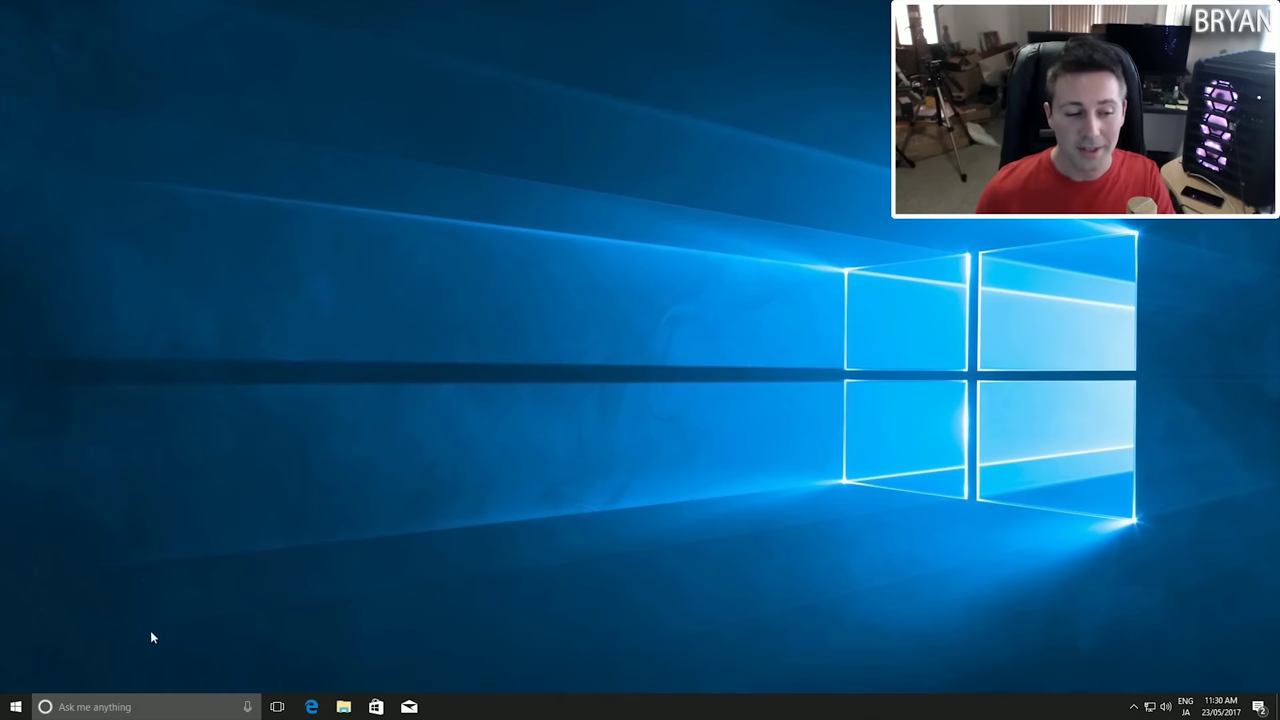
pyautogui.click(150, 707)
# Launch Settings and go to Update & security > Advanced options > Choose how updates are delivered
pyautogui.write('settings')
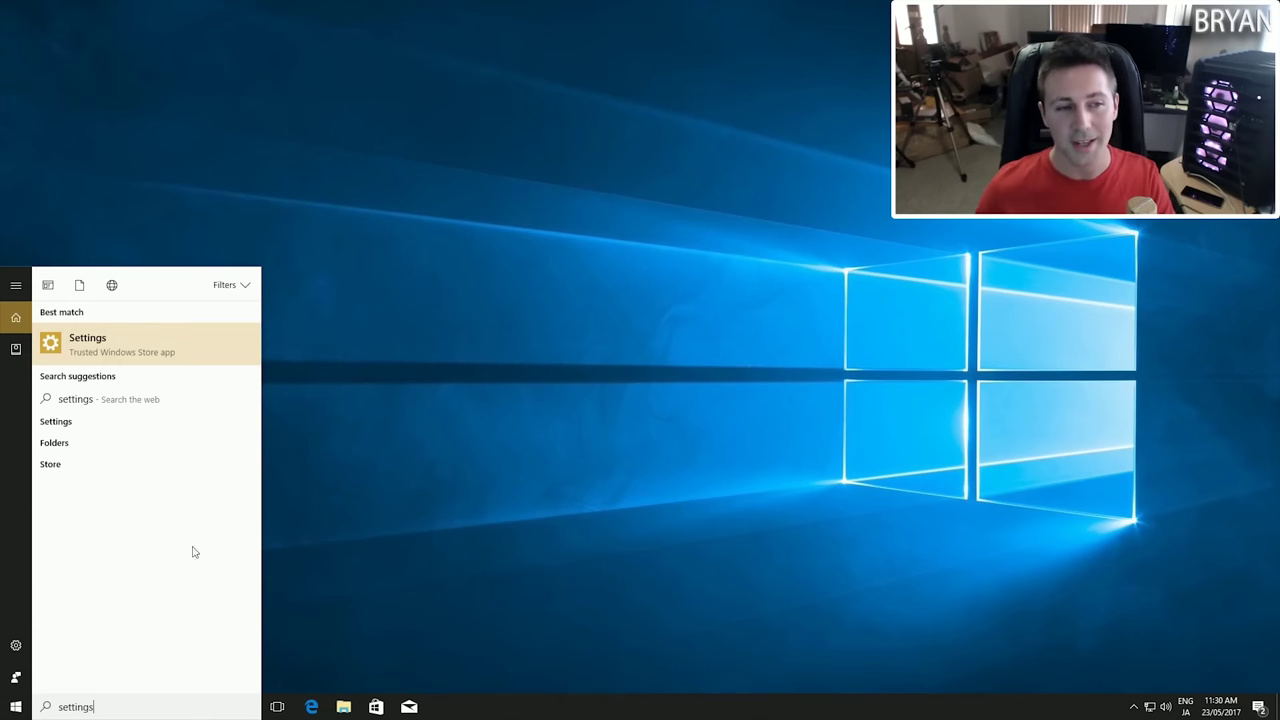
pyautogui.click(190, 350)
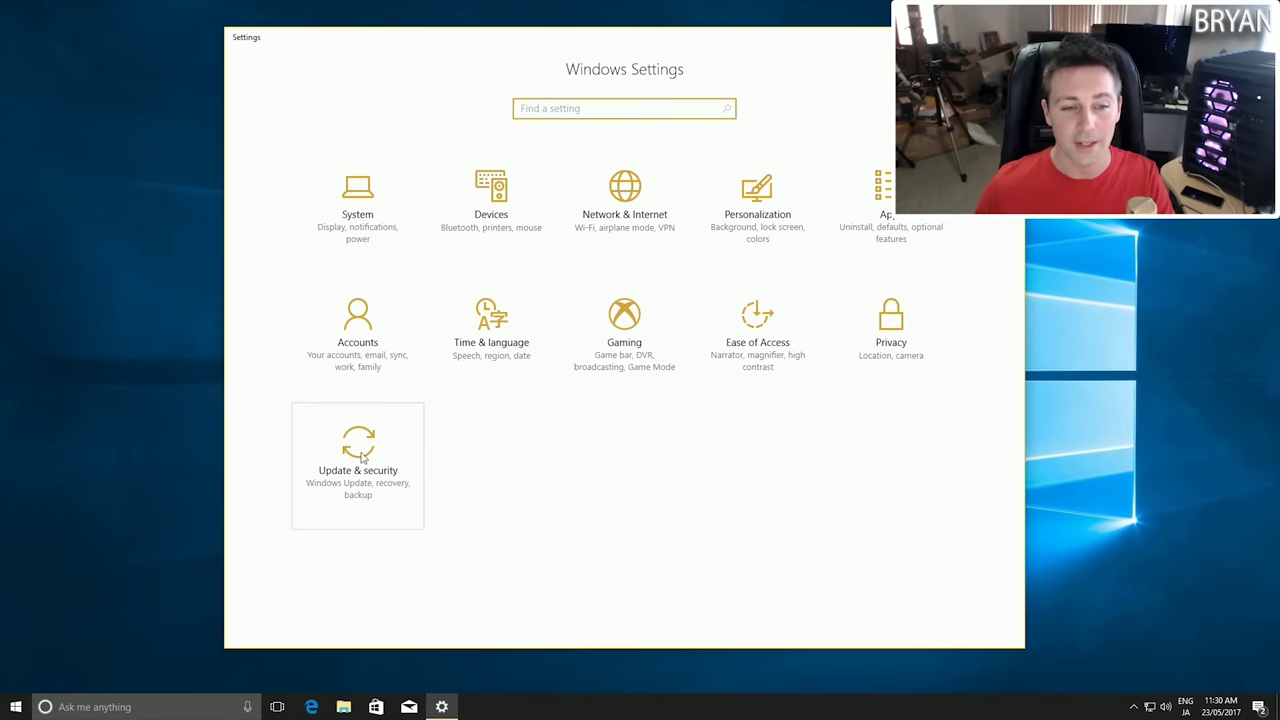
pyautogui.click(373, 455)
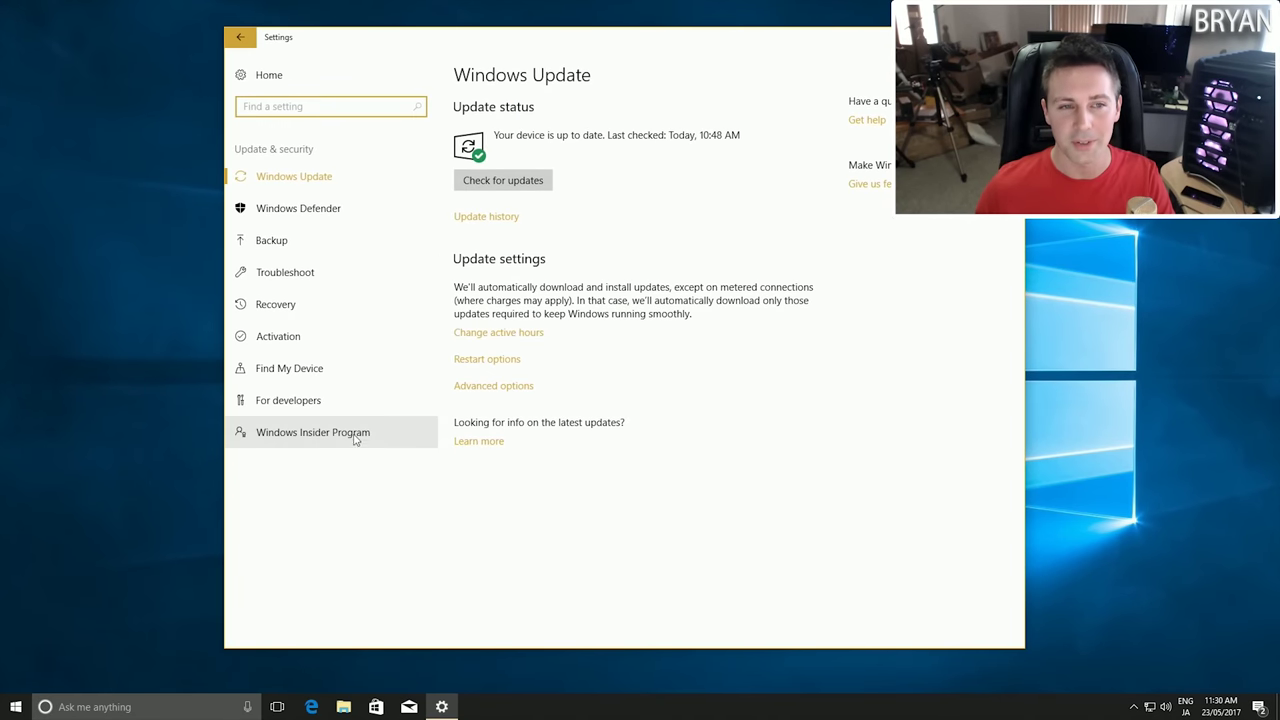
pyautogui.click(310, 180)
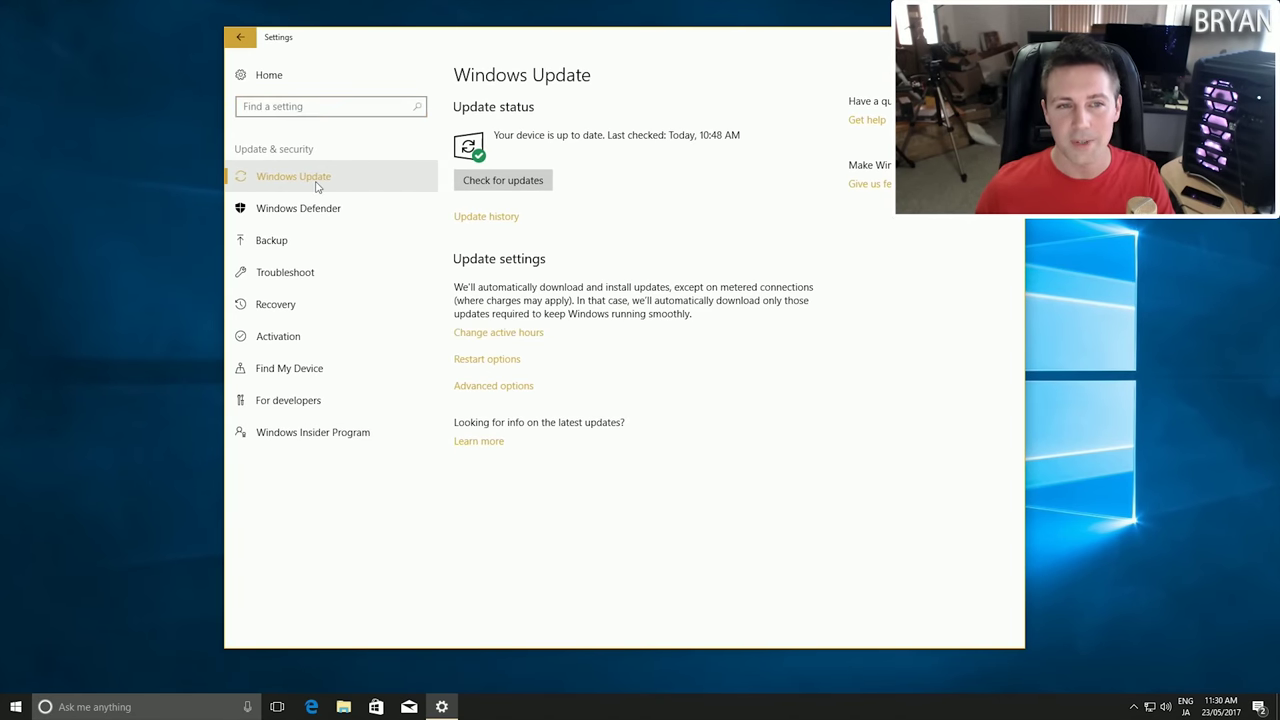
pyautogui.click(497, 390)
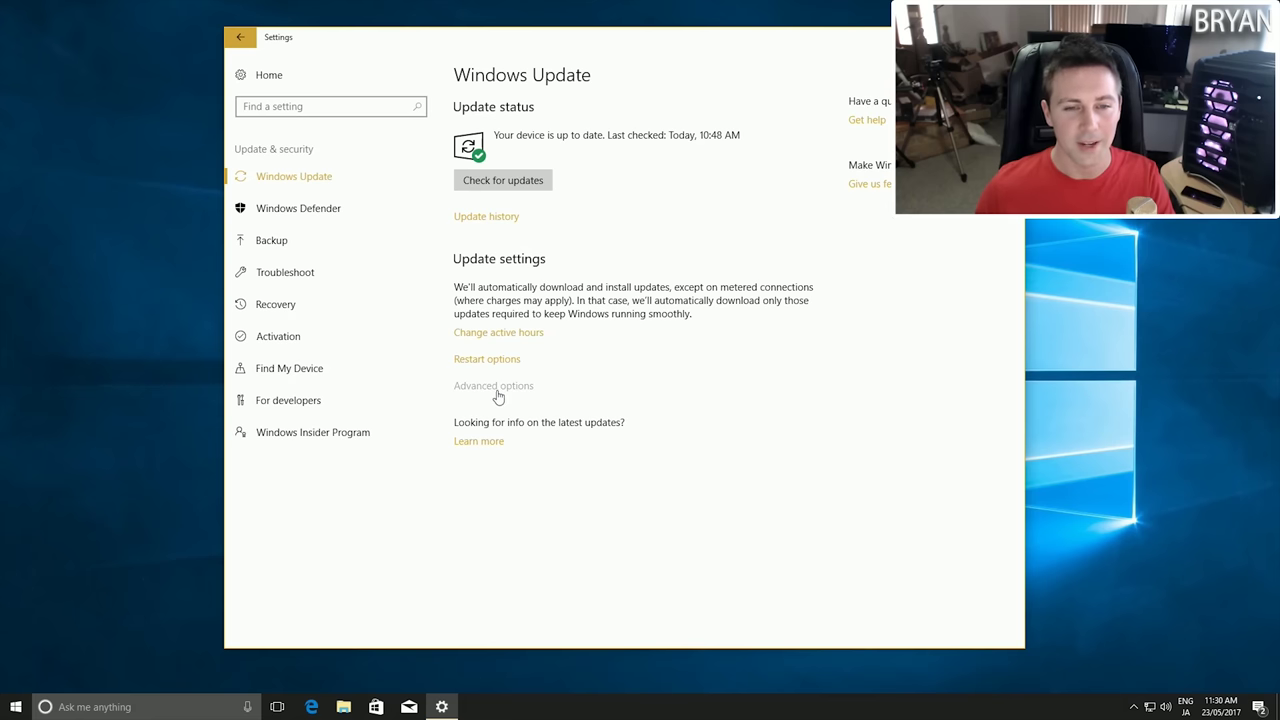
pyautogui.scroll(-1, 445, 375)
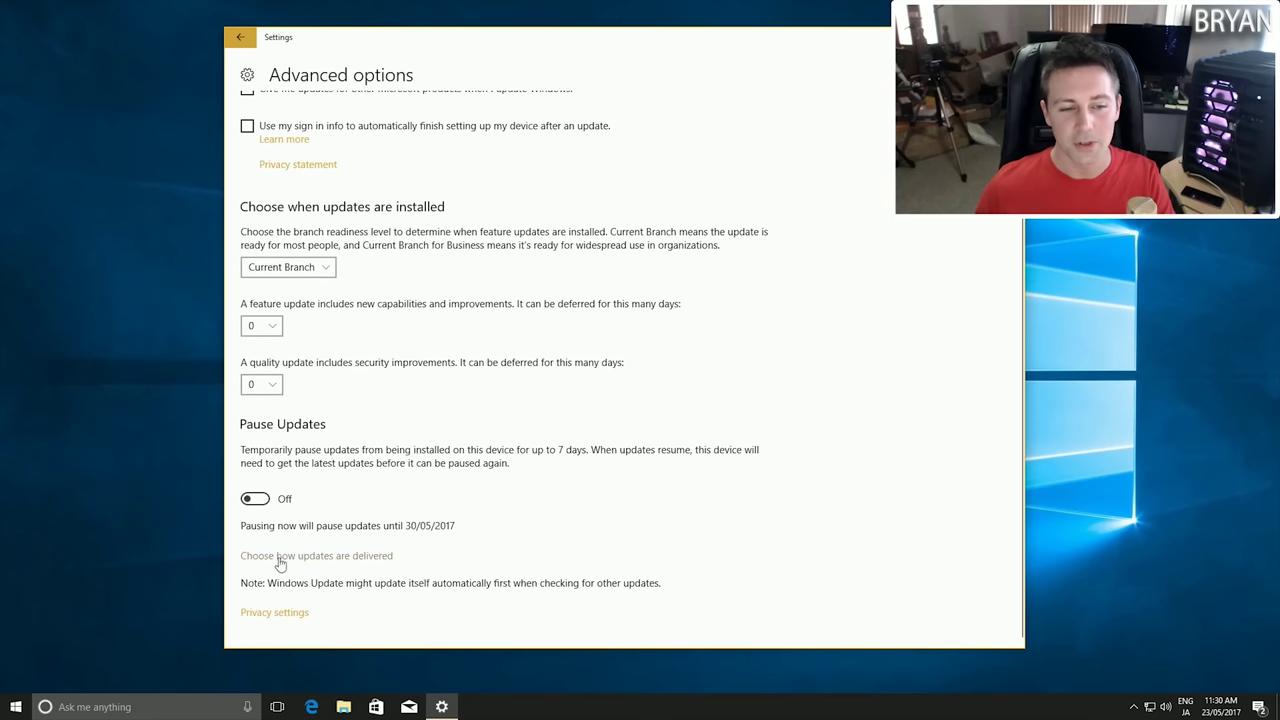
pyautogui.click(310, 556)
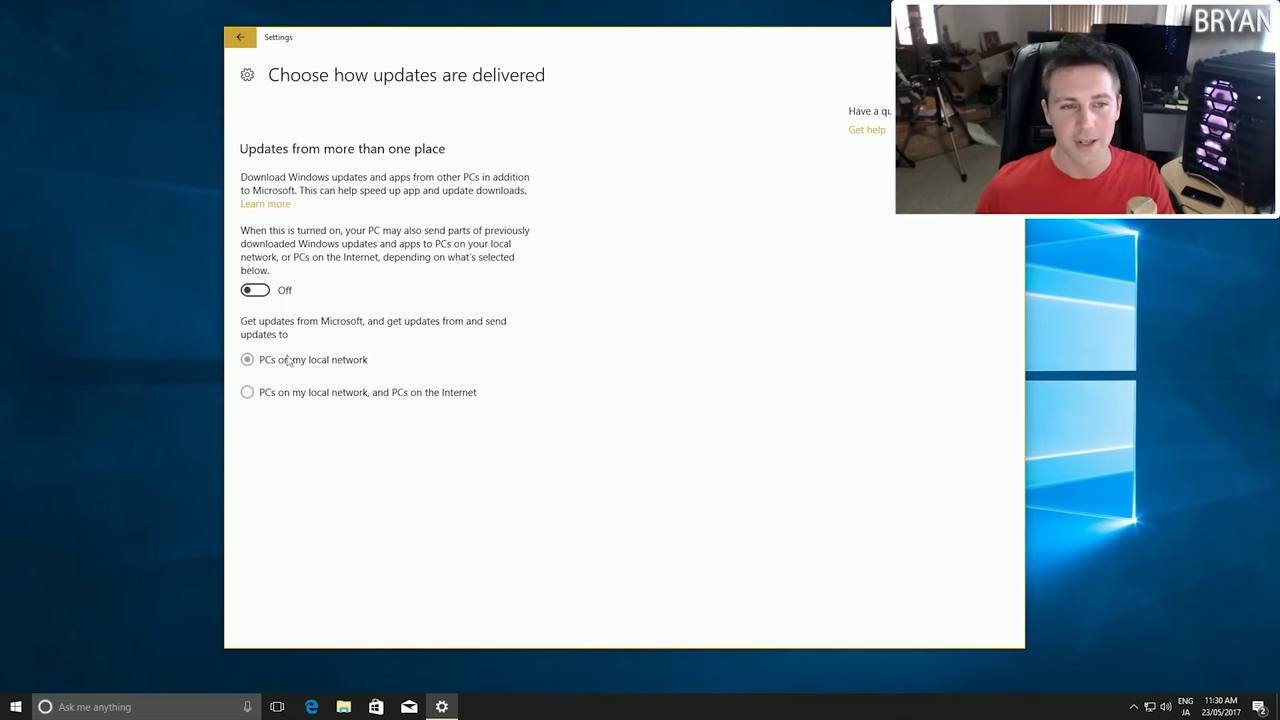
# Switch updates from more than one place On then Off, and go back to Windows Update
pyautogui.click(253, 291)
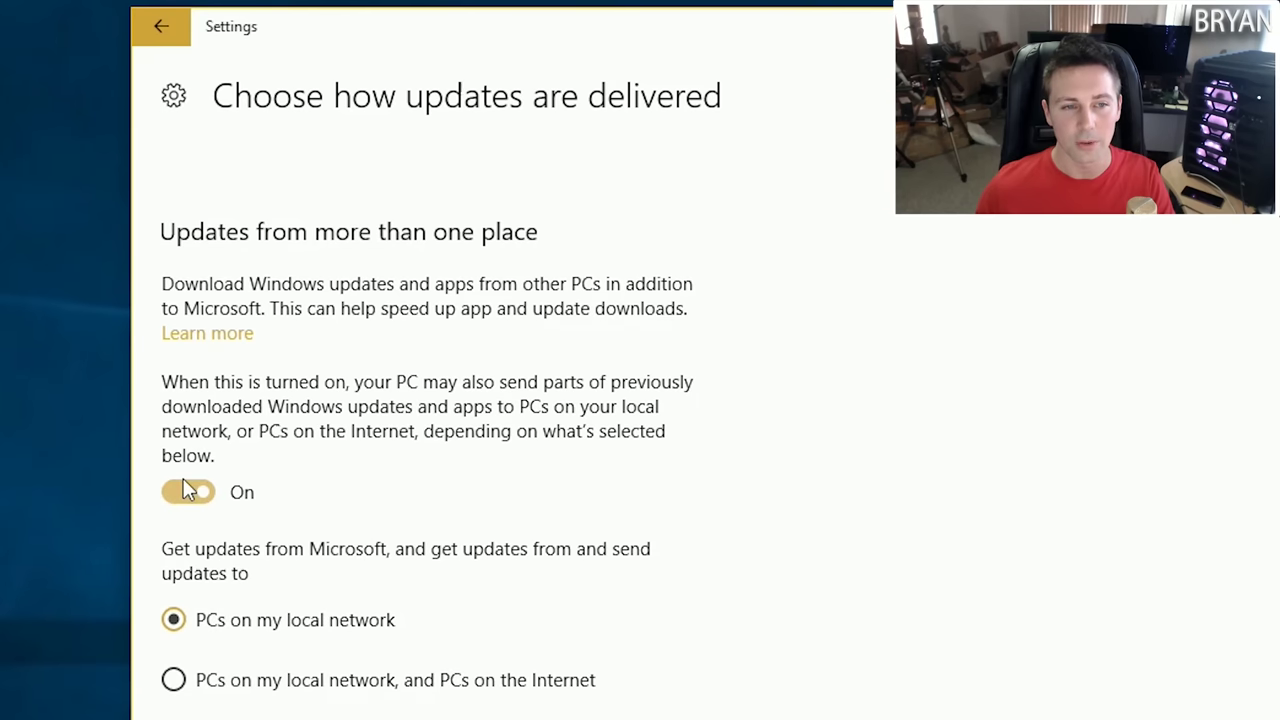
pyautogui.click(186, 494)
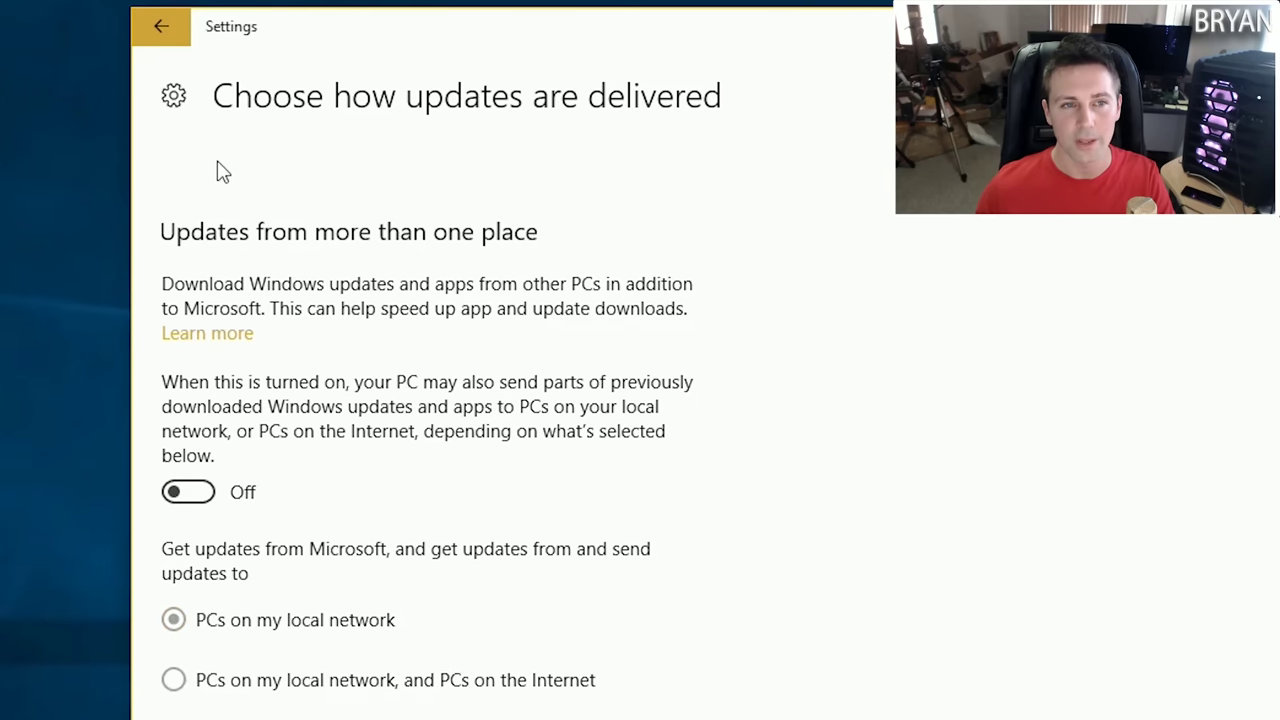
pyautogui.click(163, 32)
pyautogui.click(248, 44)
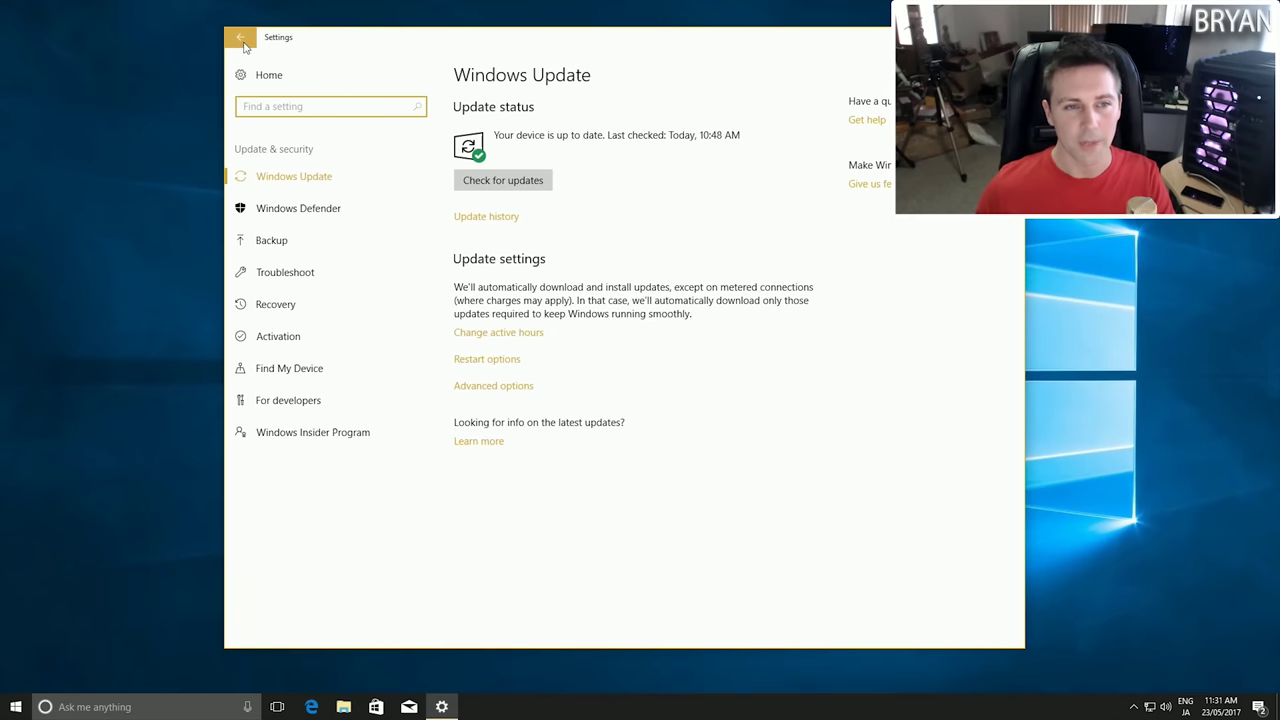
pyautogui.click(304, 213)
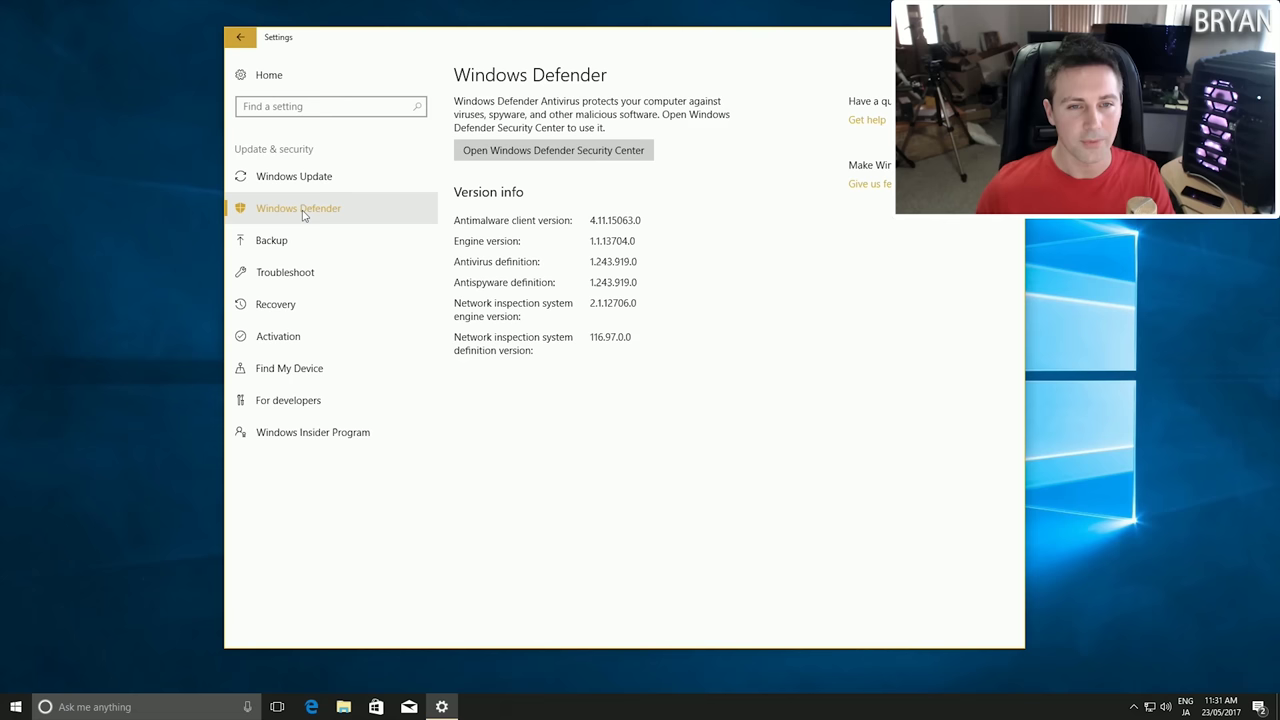
# In Windows Defender Security Center's virus & threat protection settings, turn off automatic sample submission
pyautogui.click(521, 151)
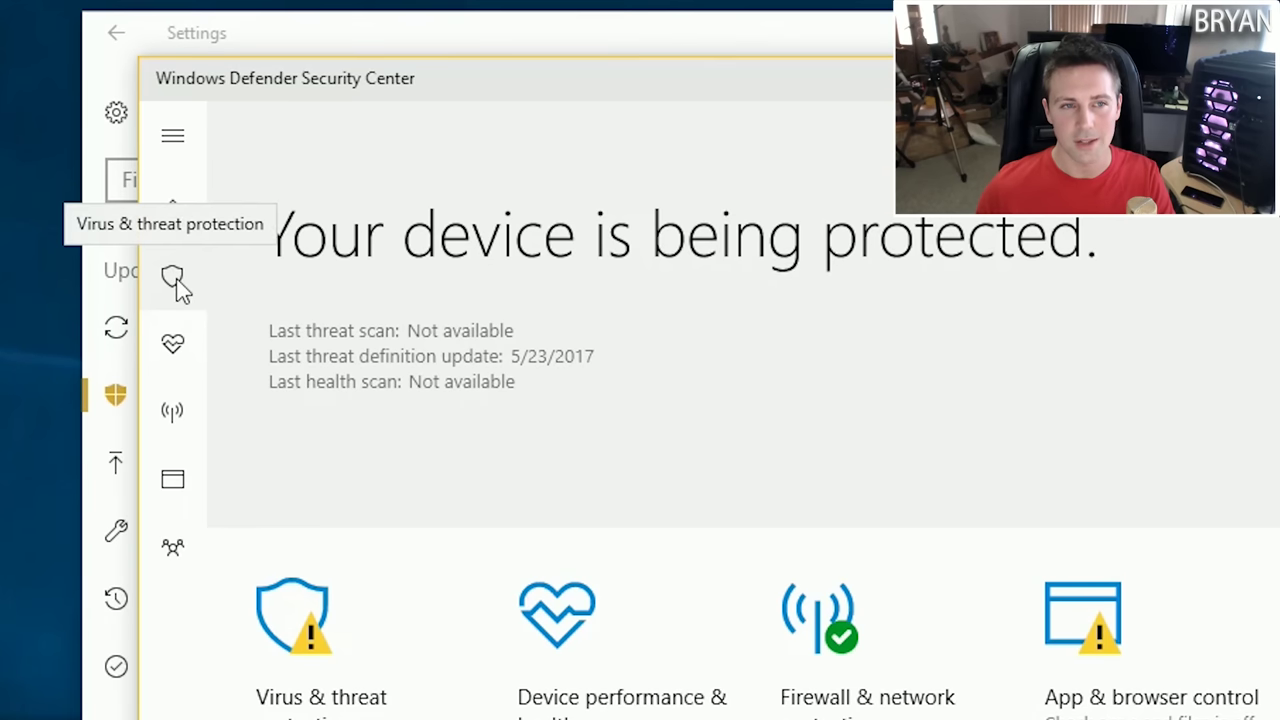
pyautogui.click(268, 153)
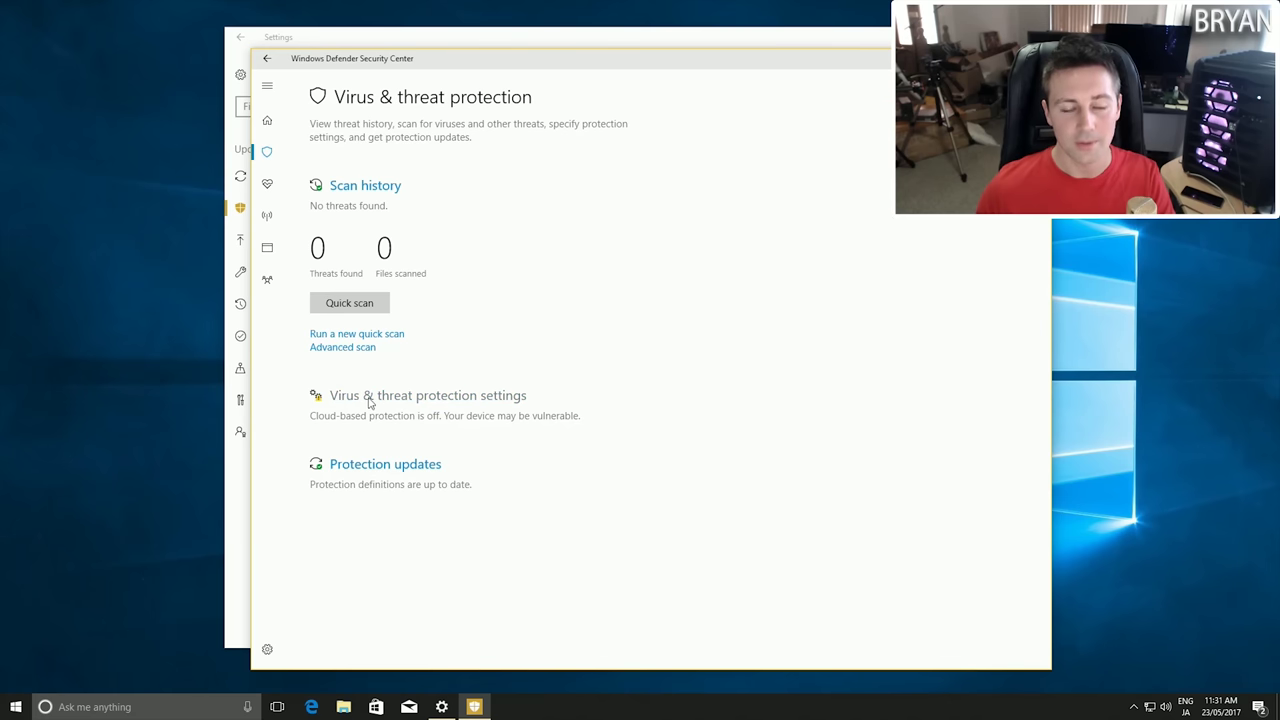
pyautogui.click(379, 401)
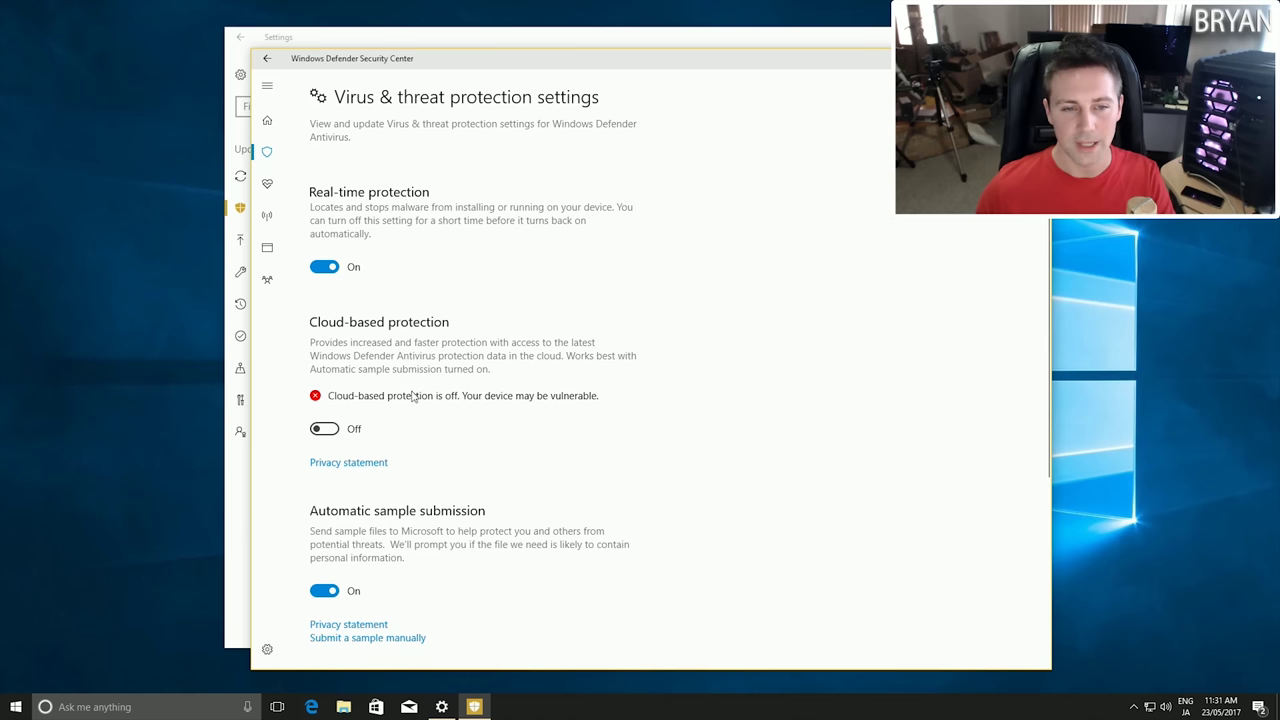
pyautogui.click(324, 591)
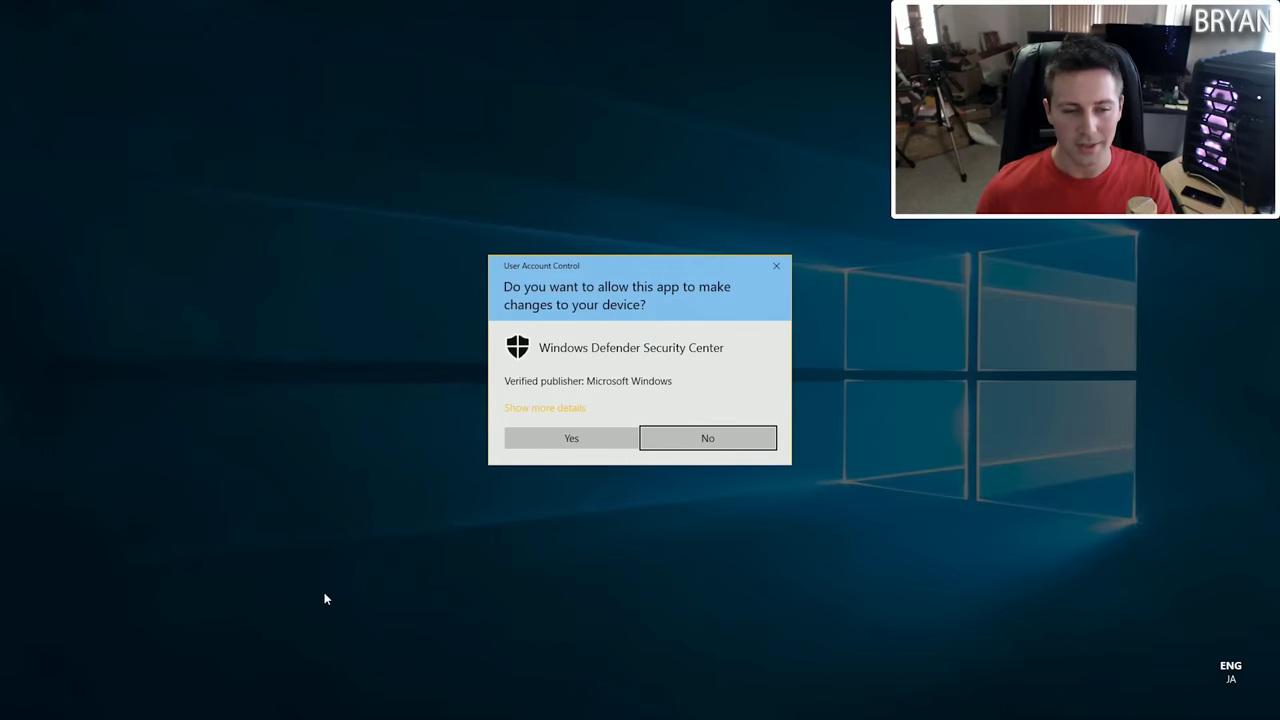
pyautogui.click(567, 440)
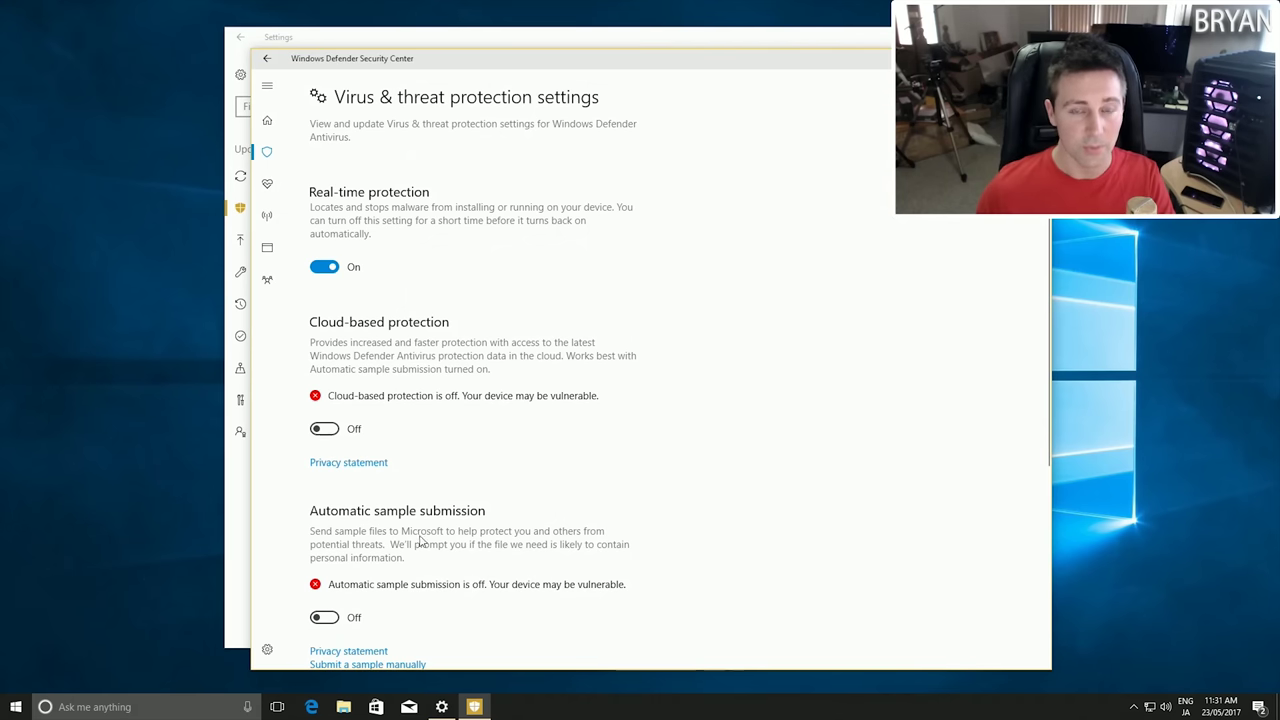
# Go back to the Security Center home page and close the window
pyautogui.scroll(-3, 412, 481)
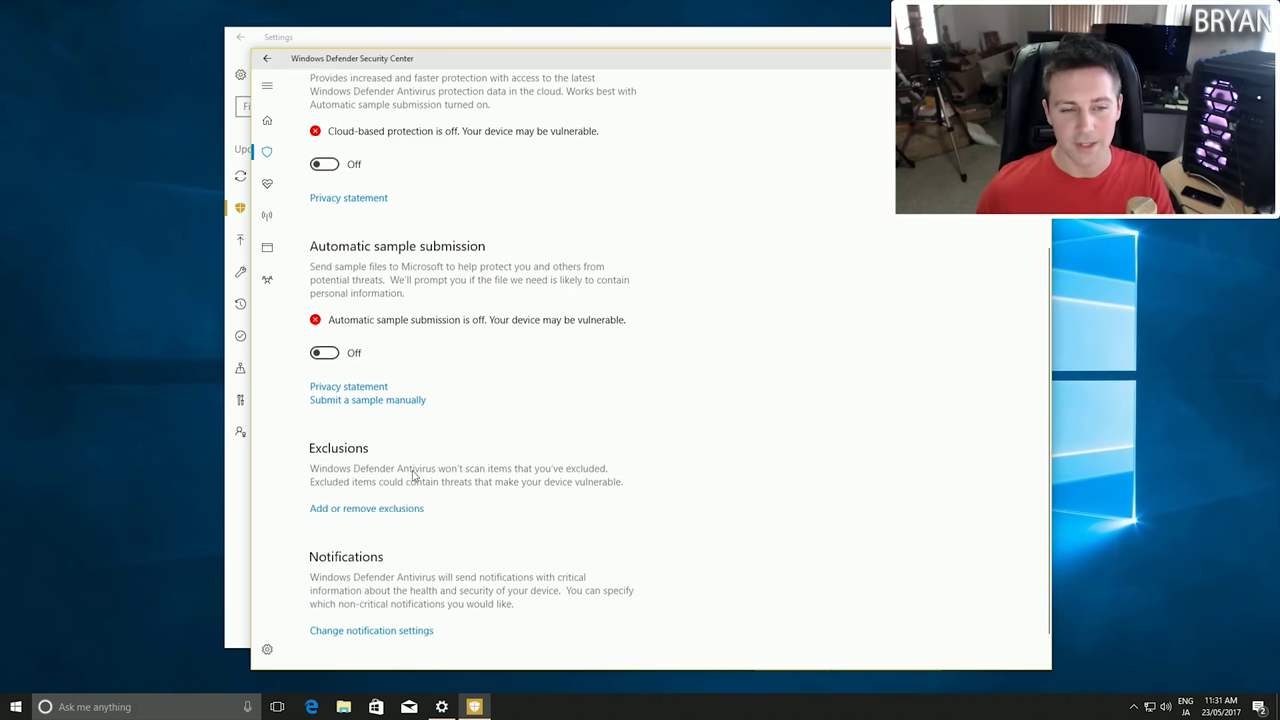
pyautogui.scroll(3, 391, 509)
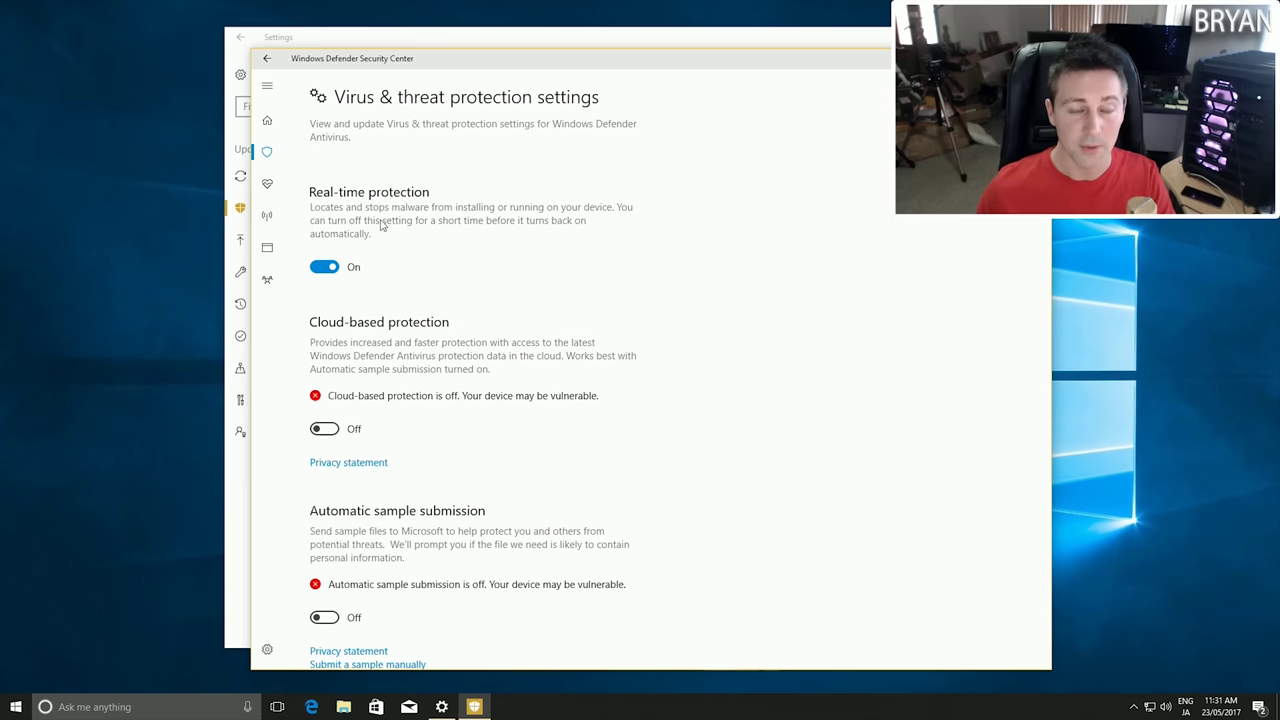
pyautogui.click(268, 60)
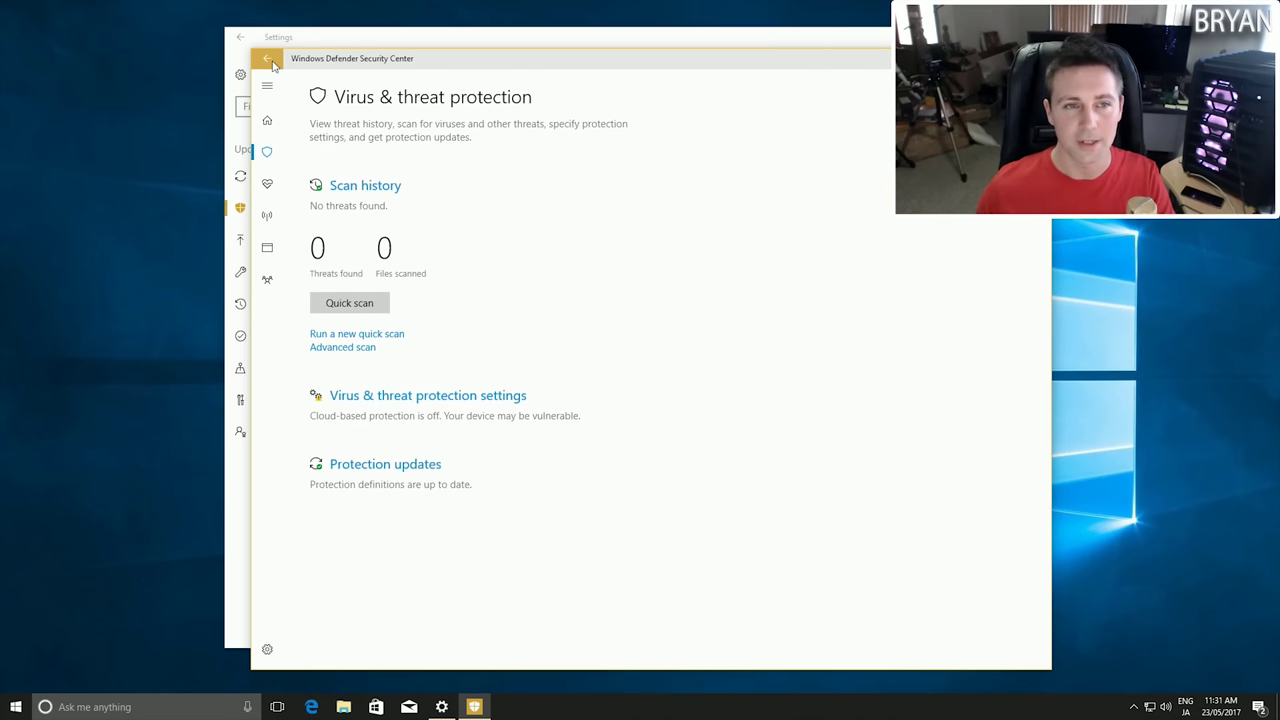
pyautogui.click(268, 60)
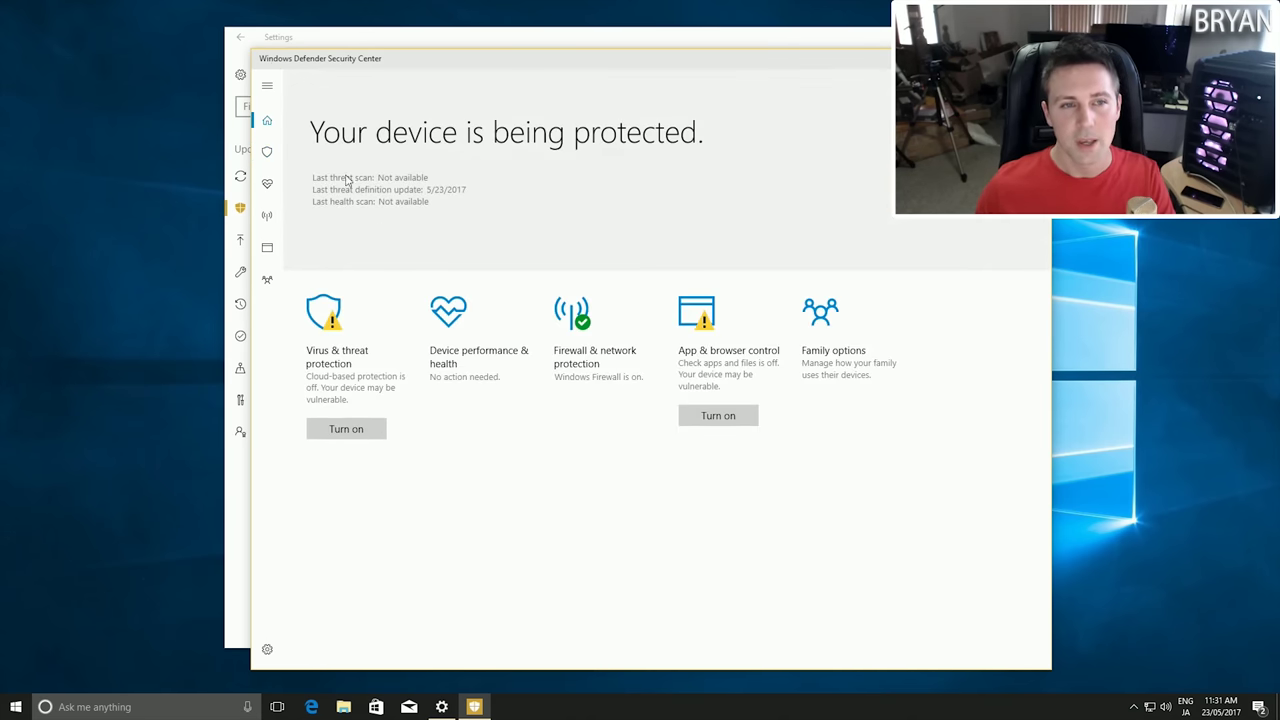
pyautogui.click(1030, 58)
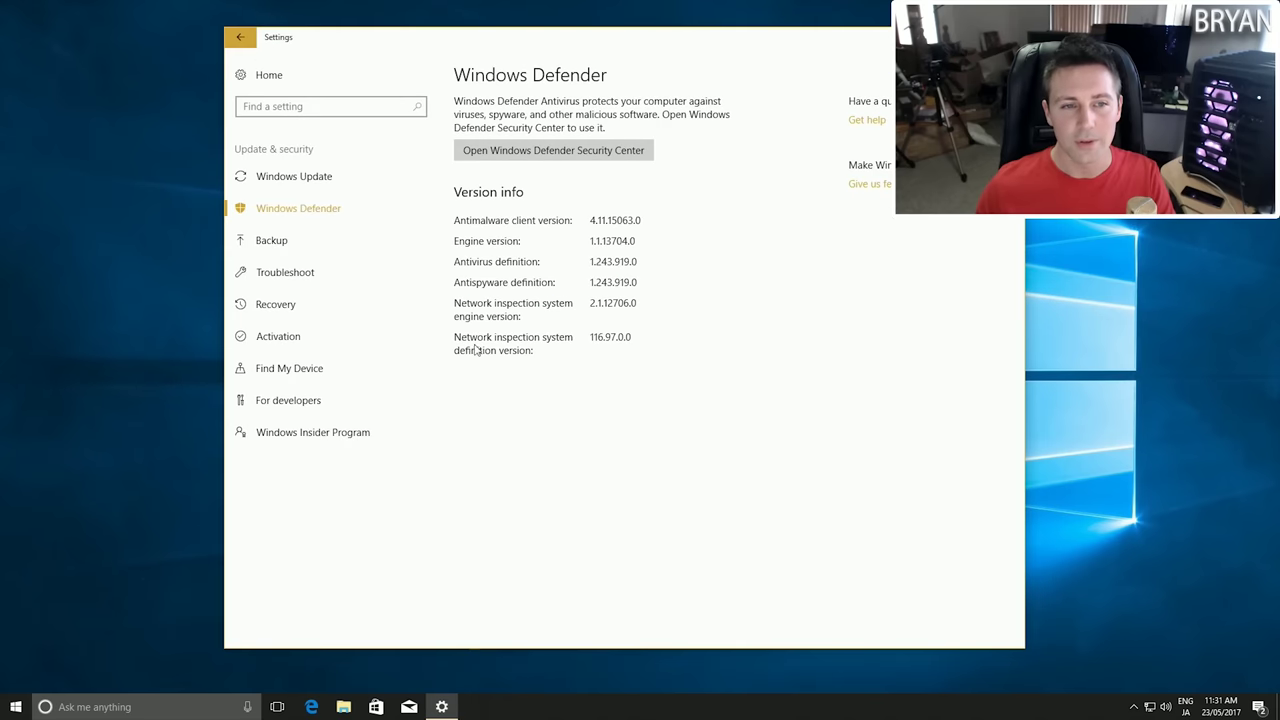
# Under Privacy, turn off app access to the camera, microphone and notifications
pyautogui.click(266, 76)
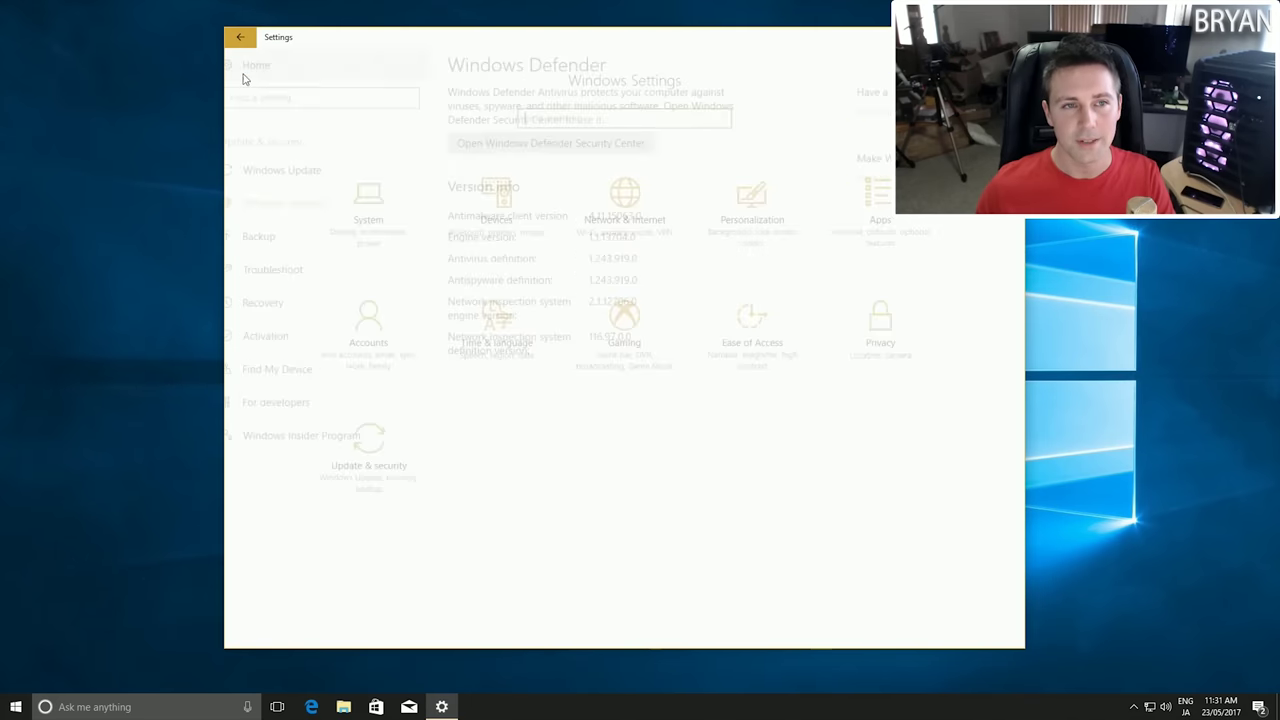
pyautogui.click(891, 343)
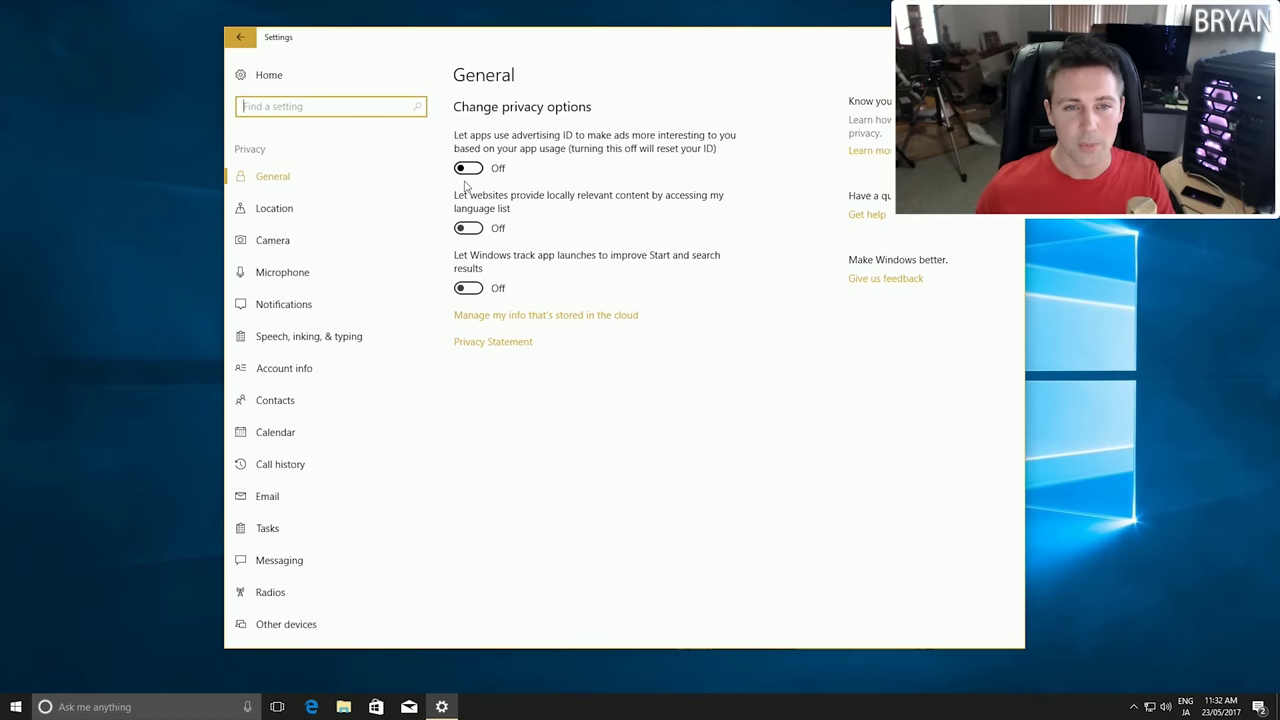
pyautogui.click(303, 217)
pyautogui.scroll(-4, 514, 323)
pyautogui.scroll(2, 514, 323)
pyautogui.scroll(3, 518, 325)
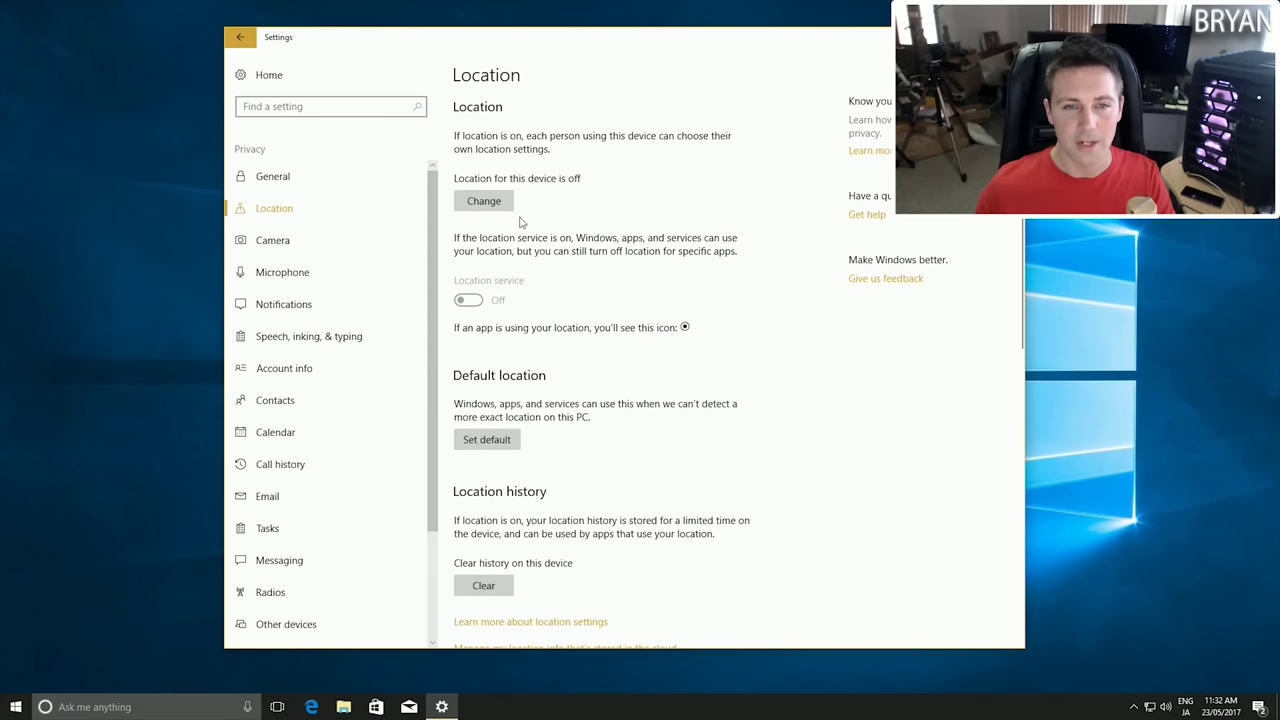
pyautogui.click(306, 247)
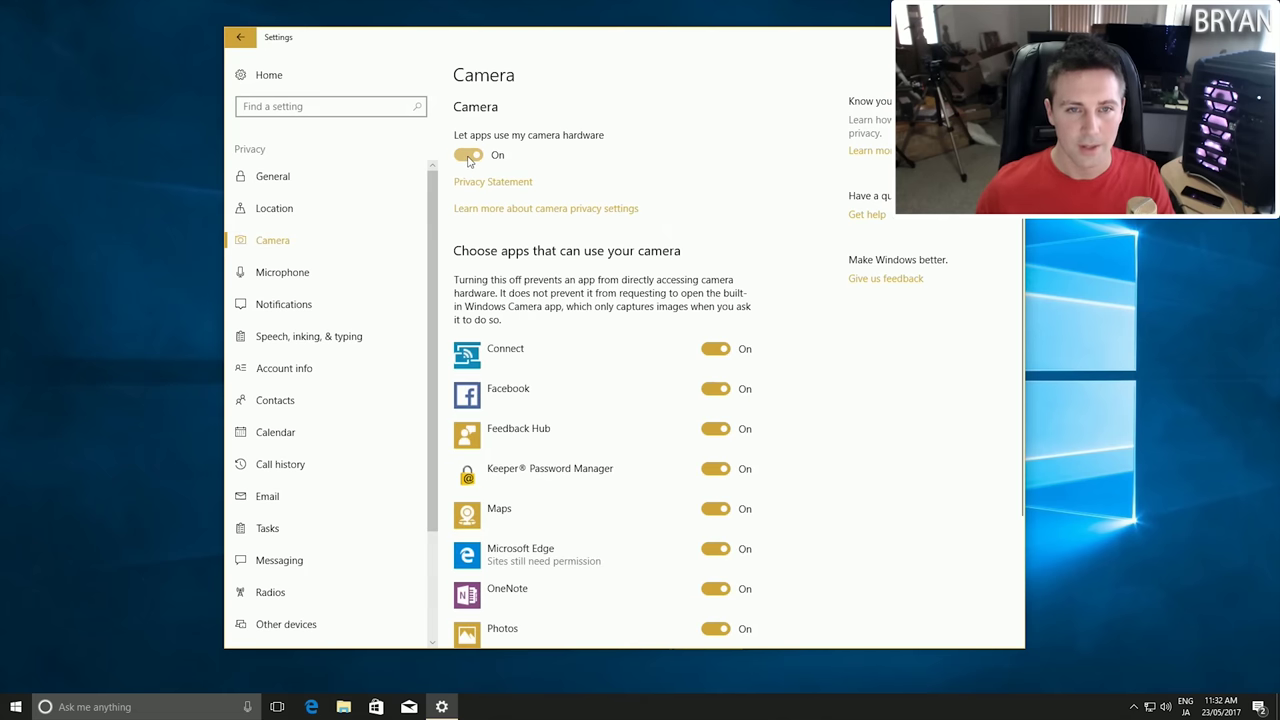
pyautogui.click(468, 156)
pyautogui.click(326, 273)
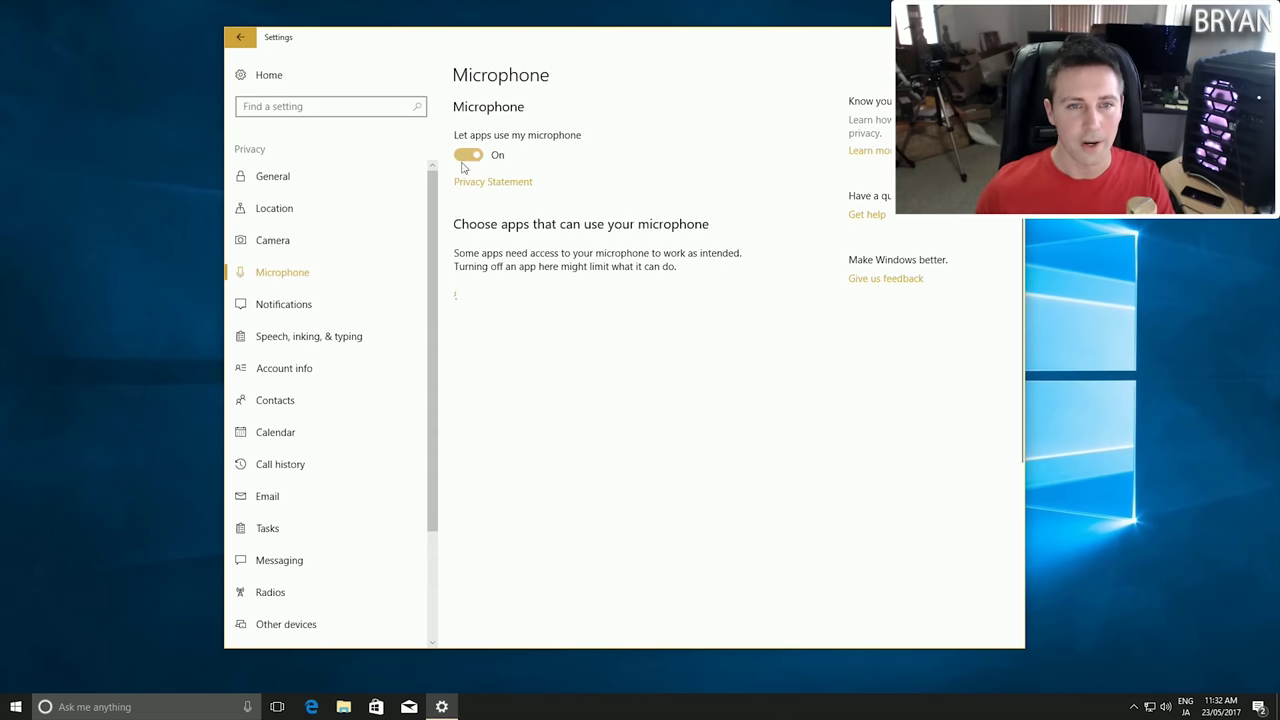
pyautogui.click(470, 156)
pyautogui.click(338, 305)
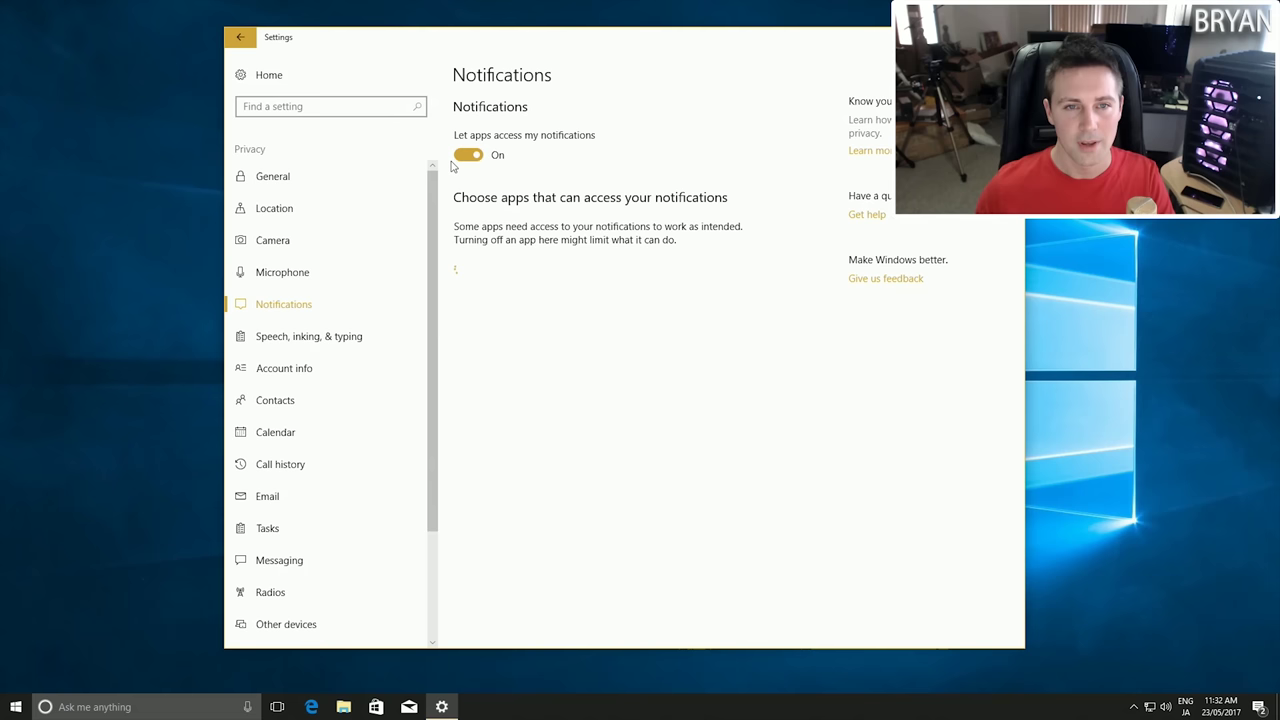
pyautogui.click(468, 156)
# Turn off app access to account info, contacts, calendar, call history and email
pyautogui.click(338, 337)
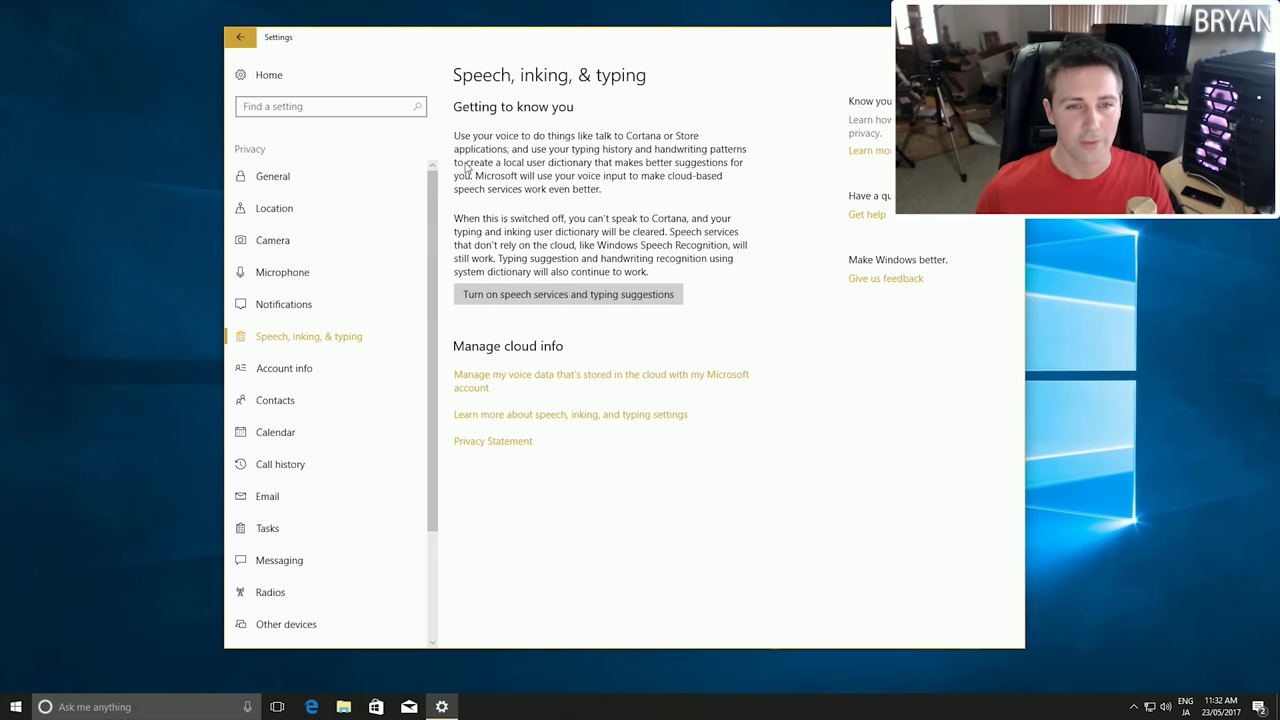
pyautogui.click(316, 369)
pyautogui.click(468, 155)
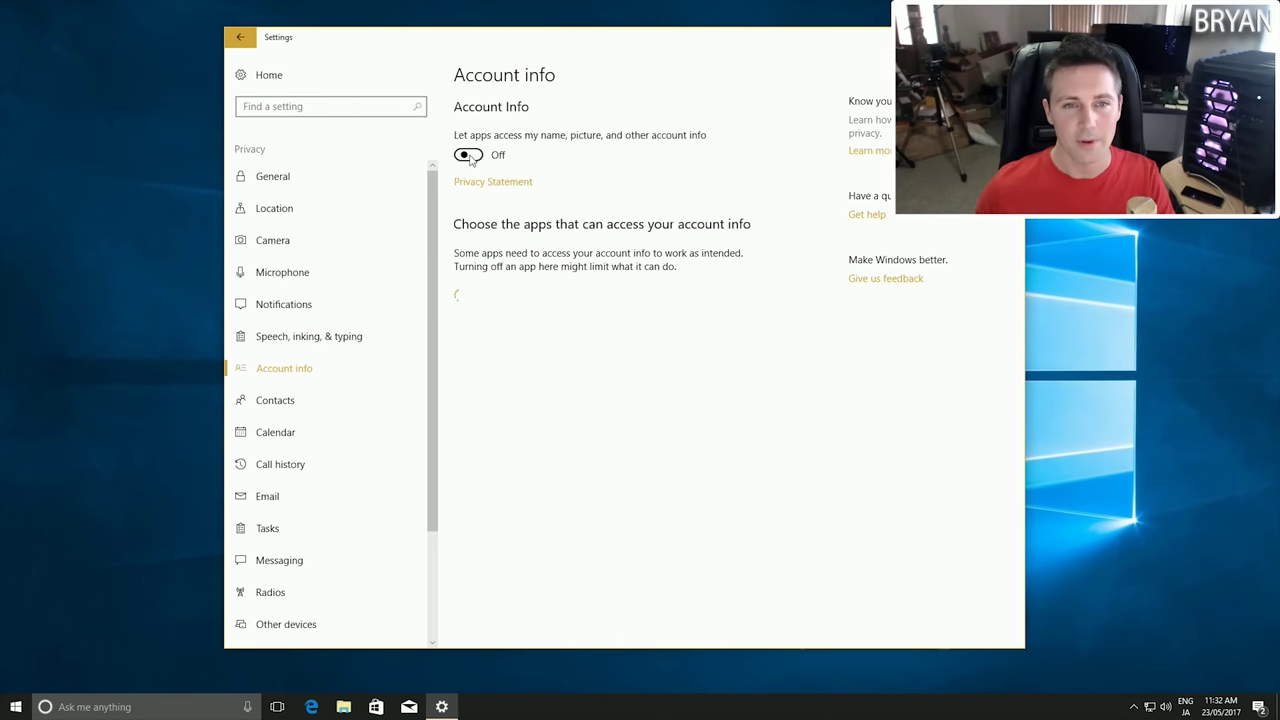
pyautogui.click(308, 400)
pyautogui.click(468, 155)
pyautogui.click(320, 432)
pyautogui.click(468, 155)
pyautogui.click(300, 464)
pyautogui.click(468, 155)
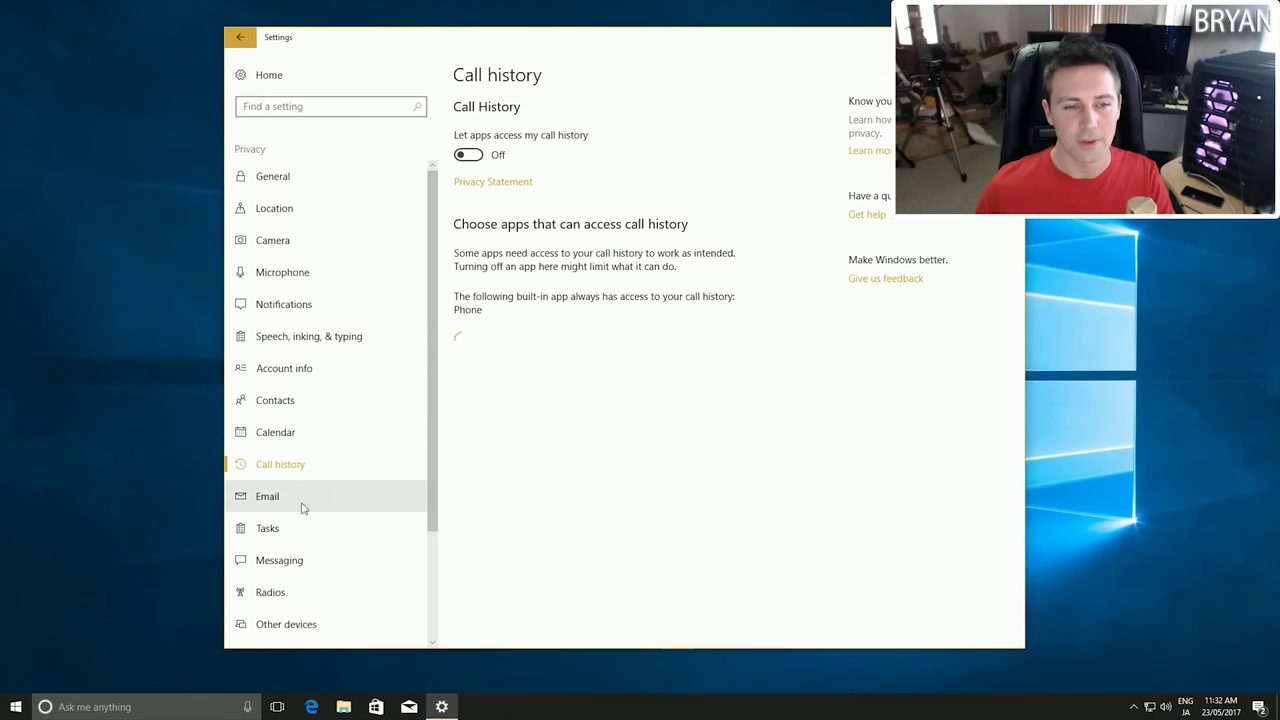
pyautogui.click(303, 496)
pyautogui.click(468, 155)
# Turn off app access to tasks and messaging, and stop apps controlling radios
pyautogui.click(300, 524)
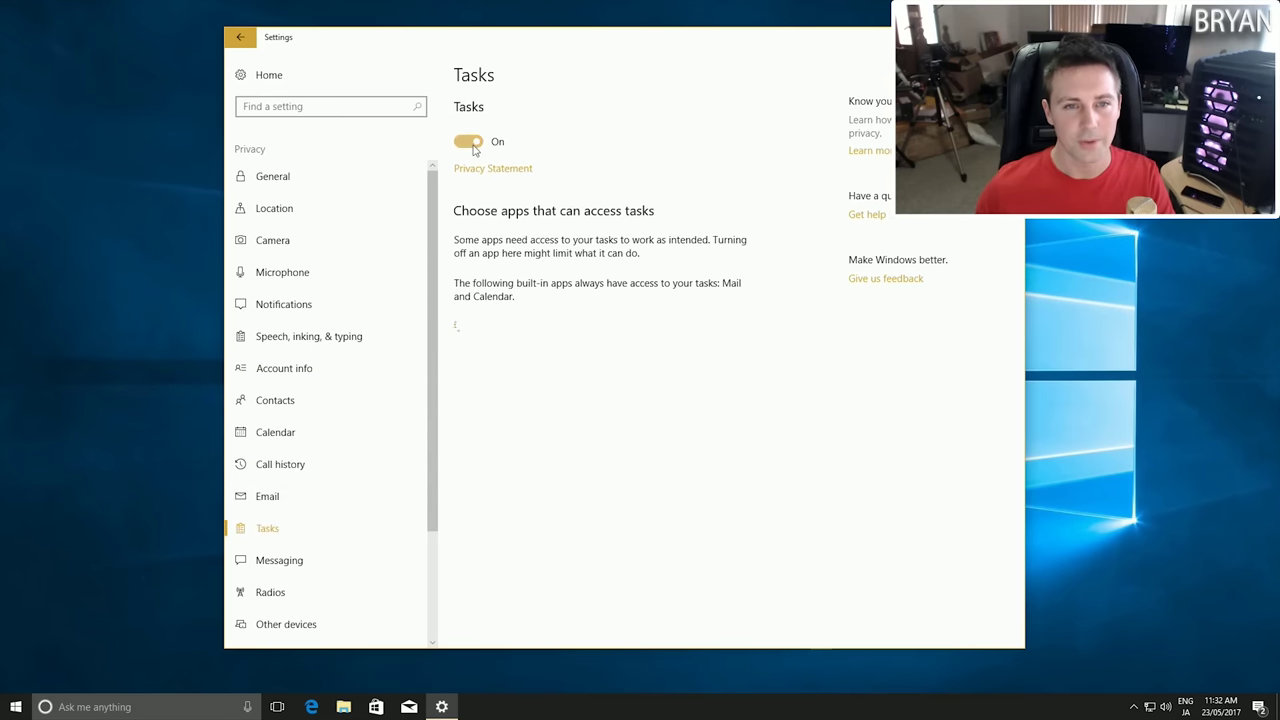
pyautogui.click(468, 141)
pyautogui.scroll(-1, 288, 503)
pyautogui.click(288, 506)
pyautogui.click(468, 155)
pyautogui.scroll(-2, 306, 470)
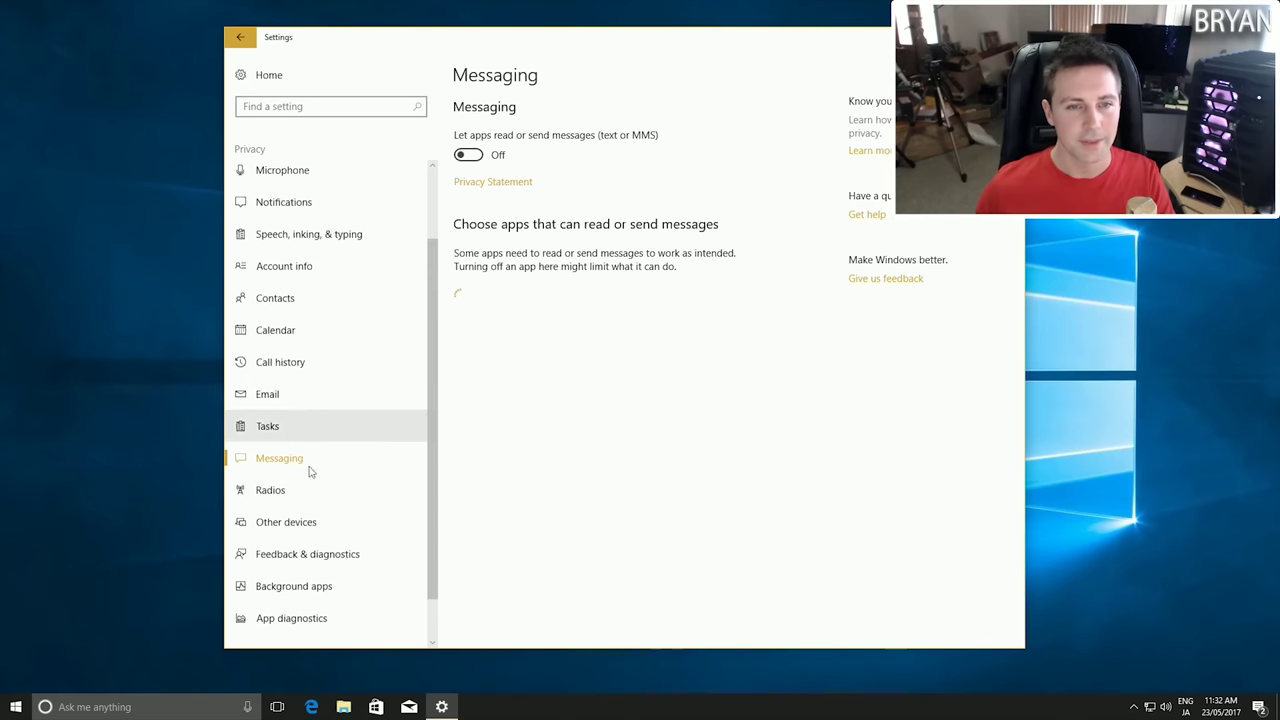
pyautogui.click(300, 455)
pyautogui.click(468, 212)
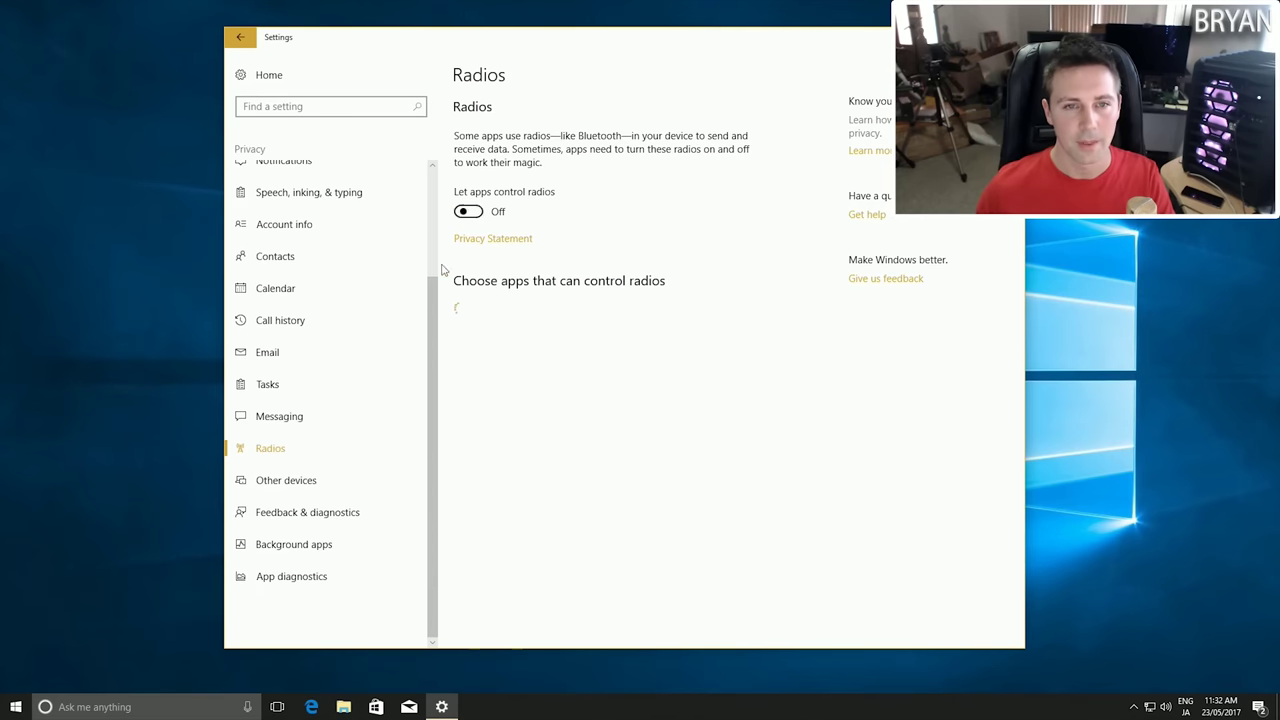
# In Feedback & diagnostics, set feedback frequency to Never
pyautogui.click(325, 478)
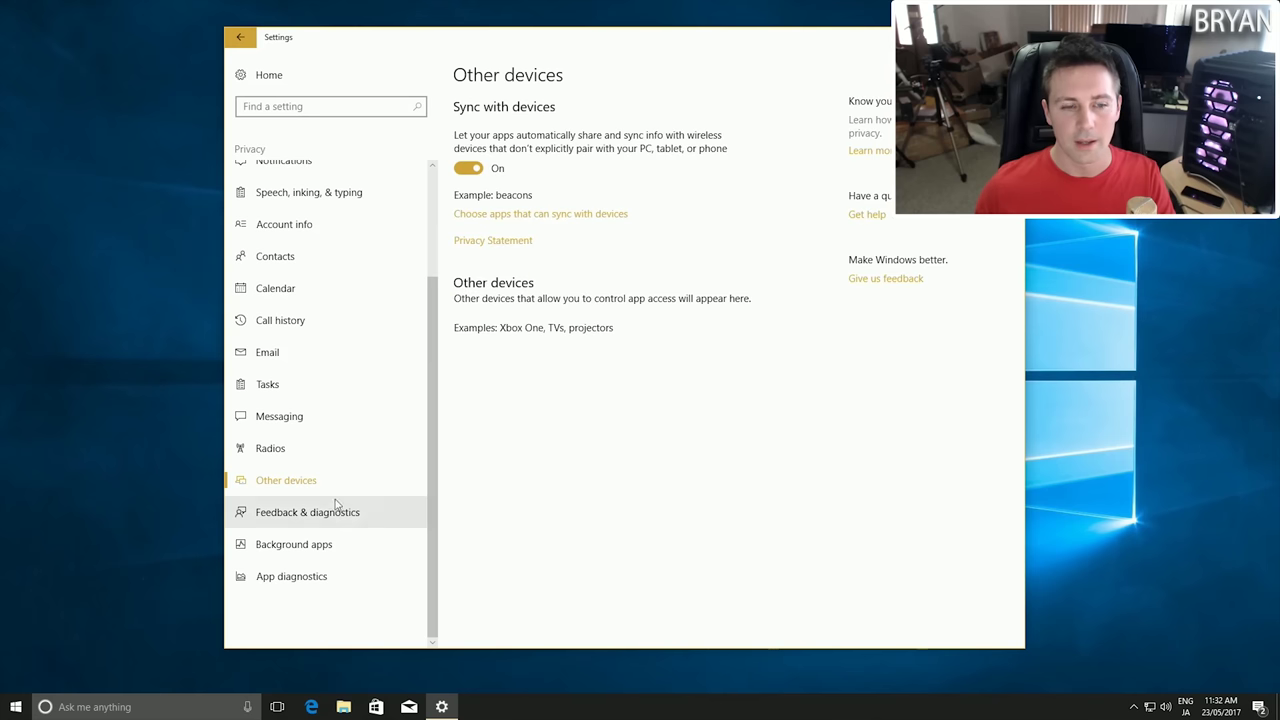
pyautogui.click(300, 513)
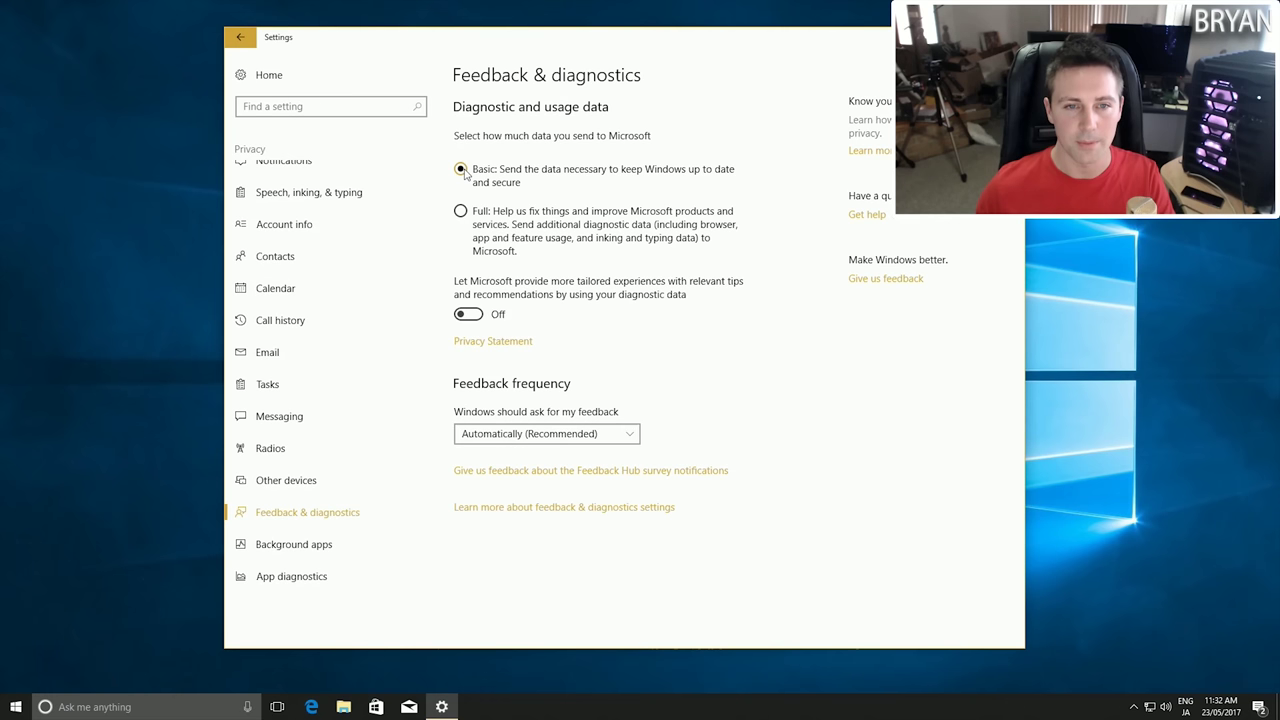
pyautogui.click(516, 436)
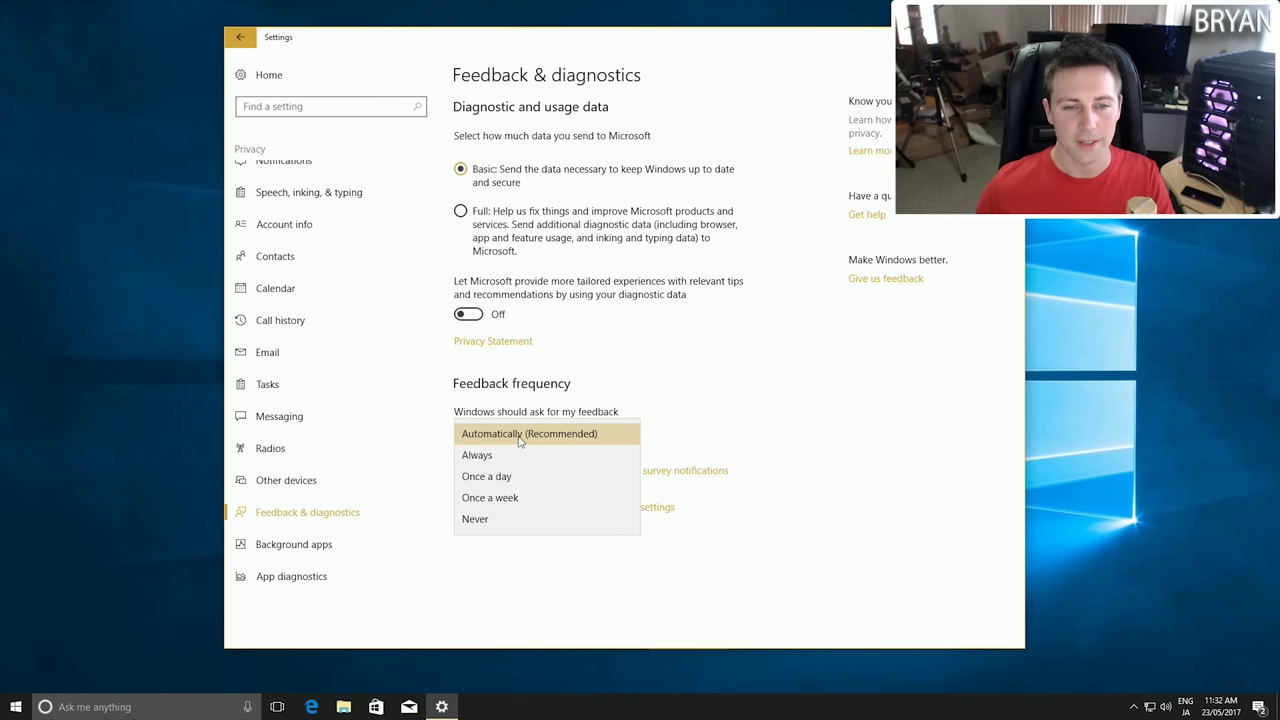
pyautogui.click(486, 519)
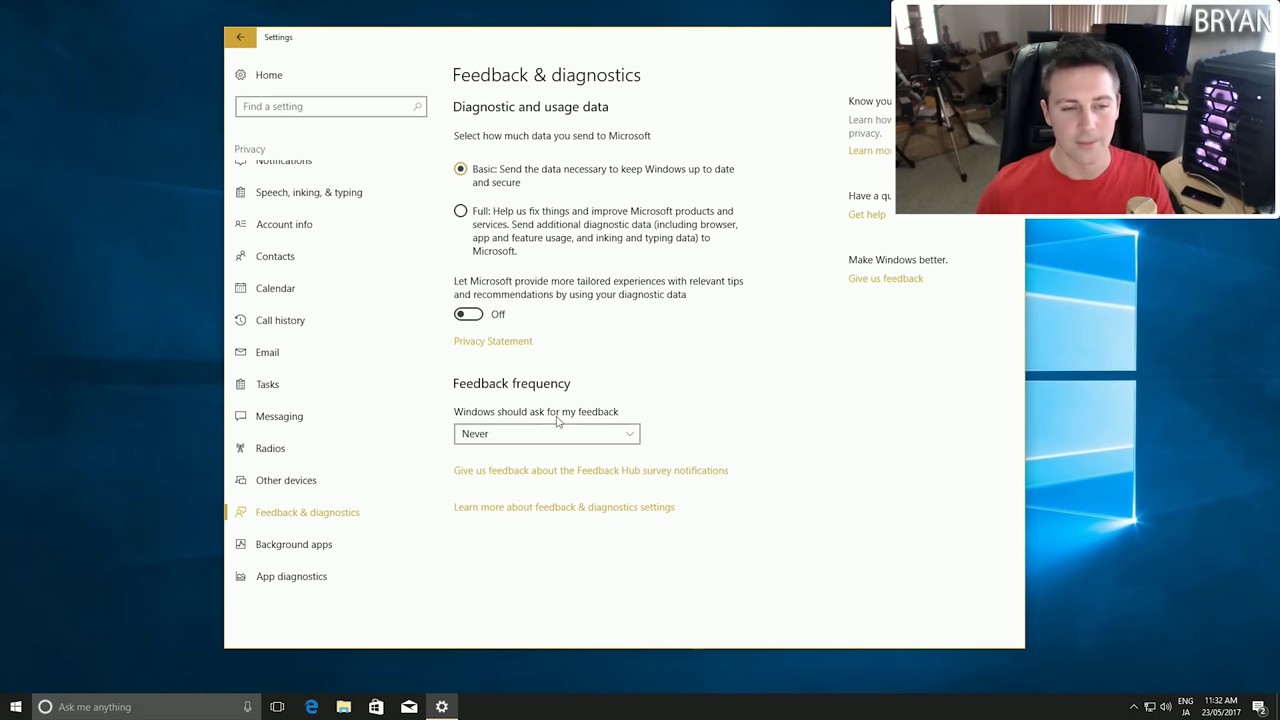
# In Background apps, toggle the master switch off and back on, then stop Calculator
pyautogui.click(308, 545)
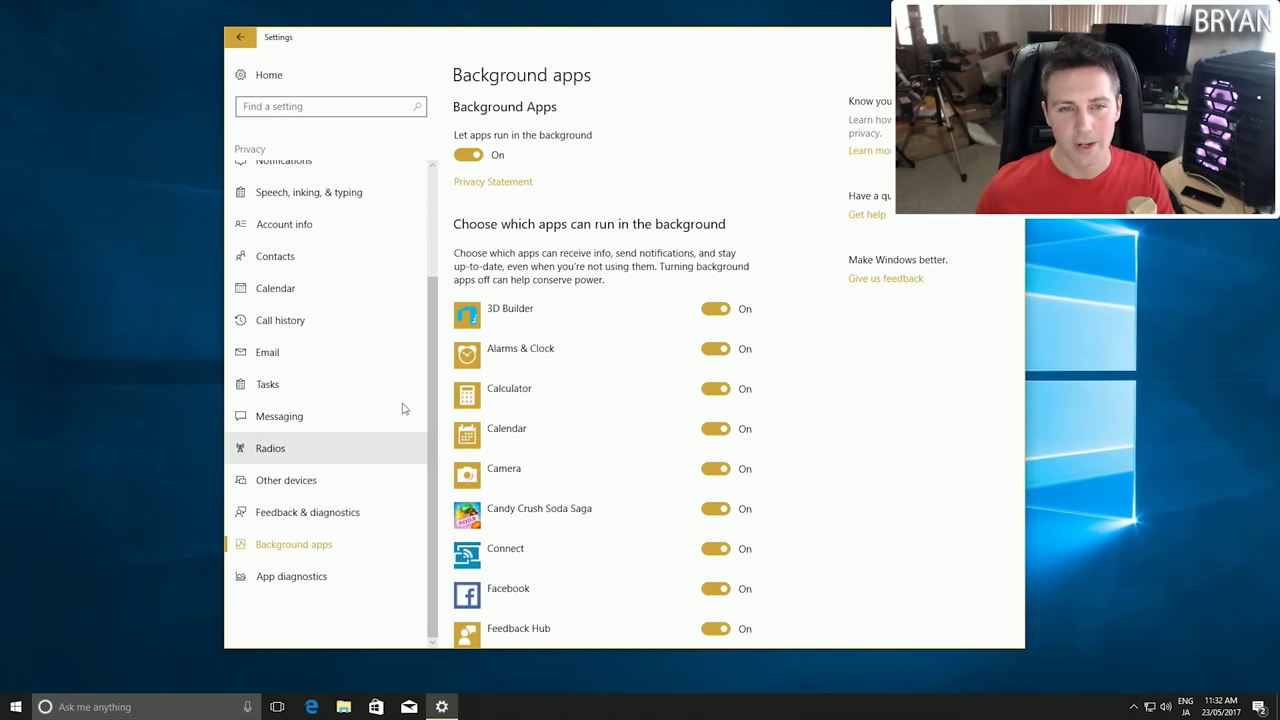
pyautogui.scroll(-2, 591, 264)
pyautogui.scroll(2, 591, 264)
pyautogui.click(470, 155)
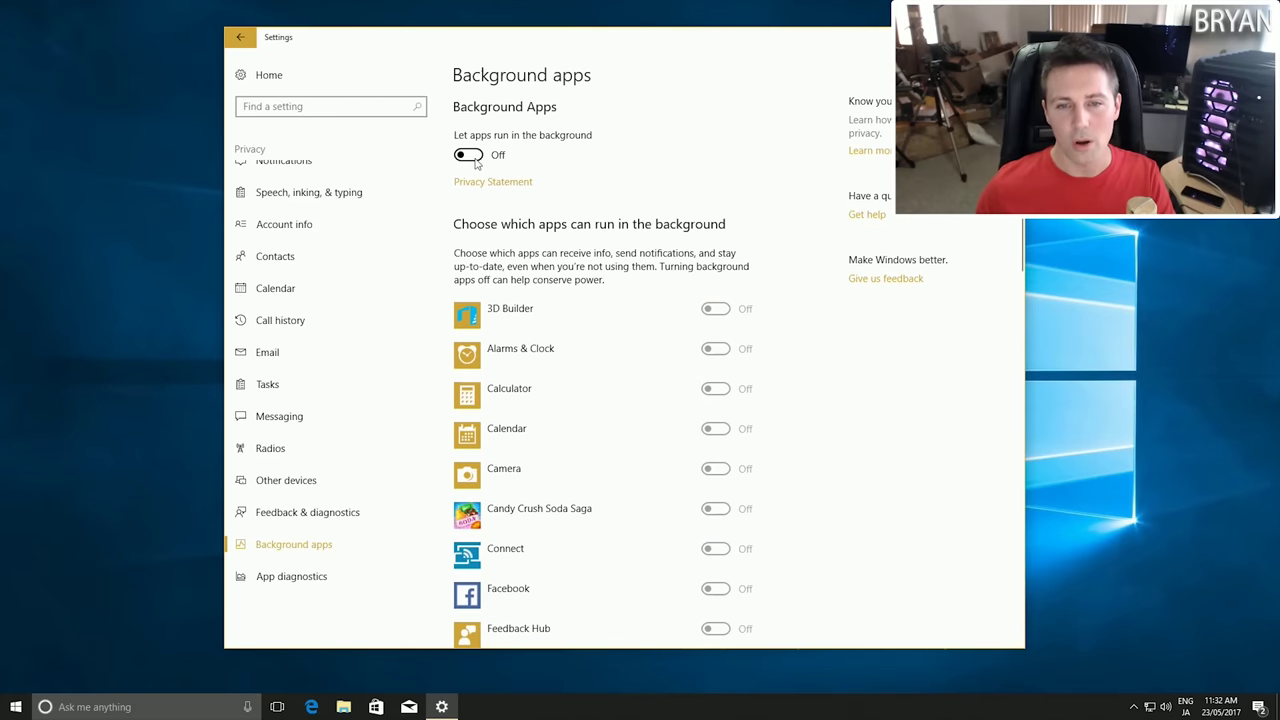
pyautogui.scroll(-5, 591, 271)
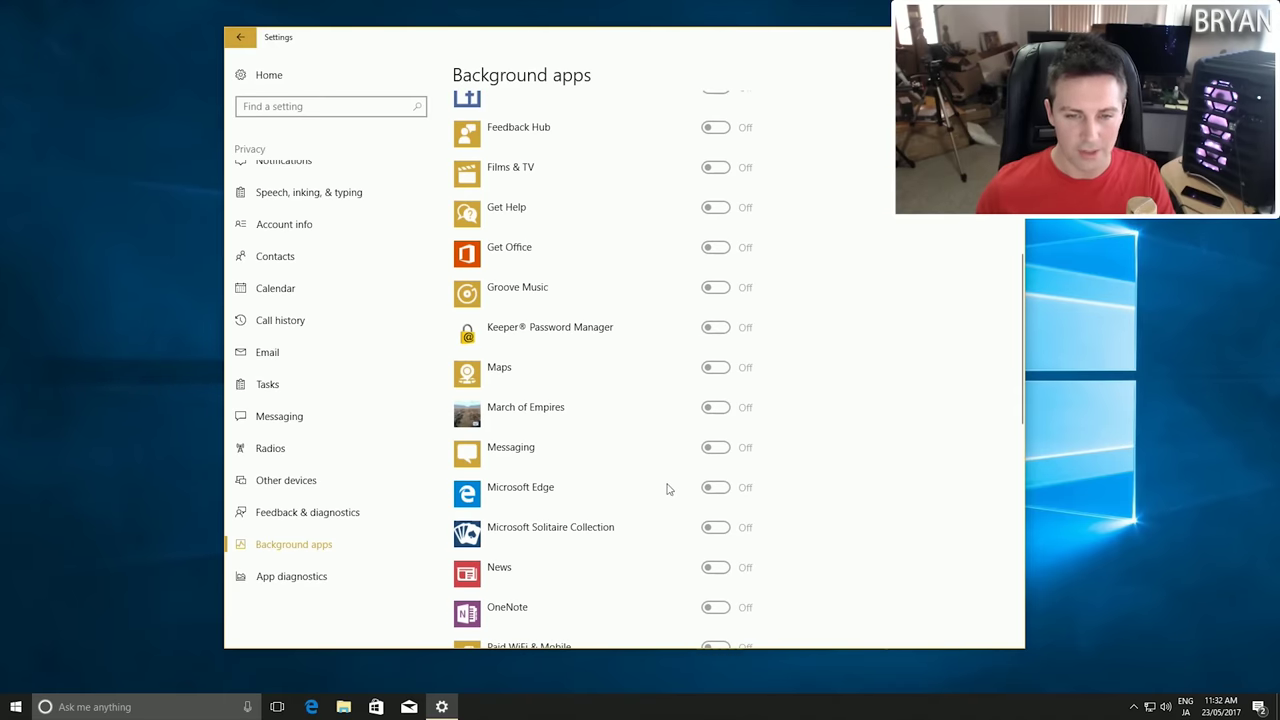
pyautogui.scroll(5, 614, 455)
pyautogui.click(468, 155)
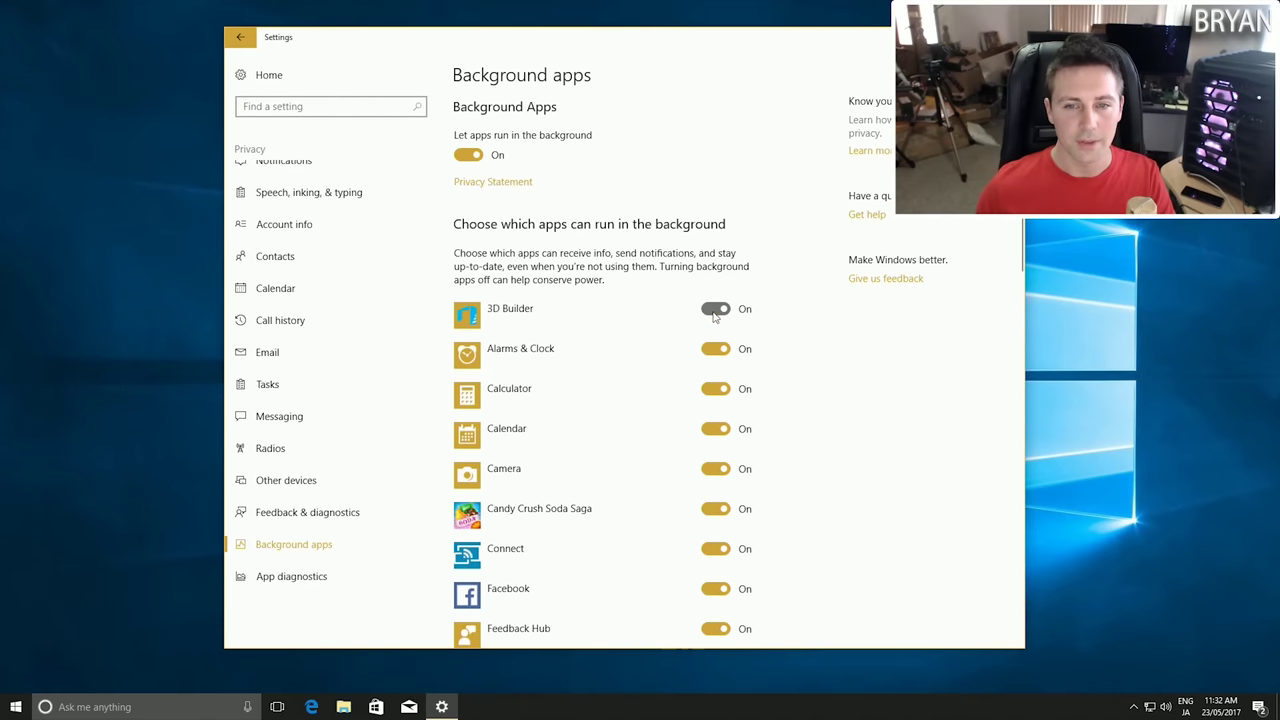
pyautogui.click(714, 386)
# Stop Candy Crush, Facebook, Feedback Hub, Get Help, Keeper, Maps, March of Empires and Solitaire in the background
pyautogui.scroll(-2, 715, 365)
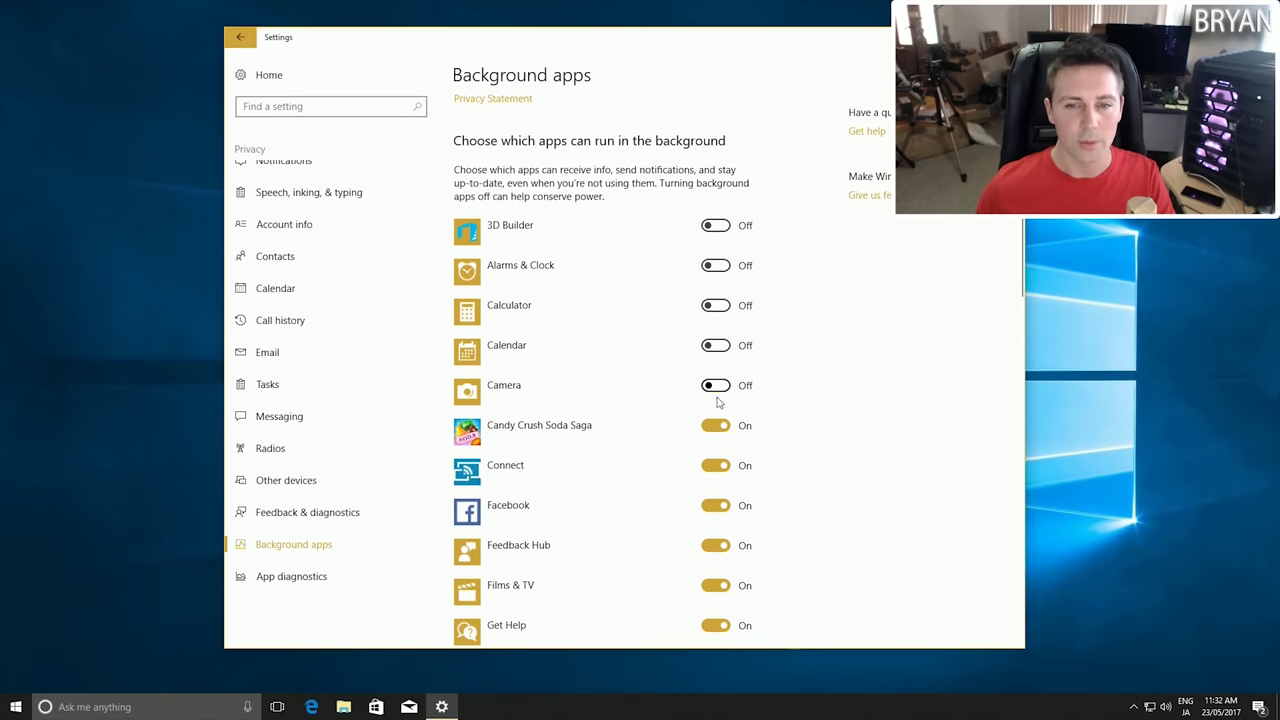
pyautogui.scroll(-2, 717, 395)
pyautogui.click(720, 344)
pyautogui.click(716, 421)
pyautogui.scroll(-2, 716, 410)
pyautogui.click(716, 388)
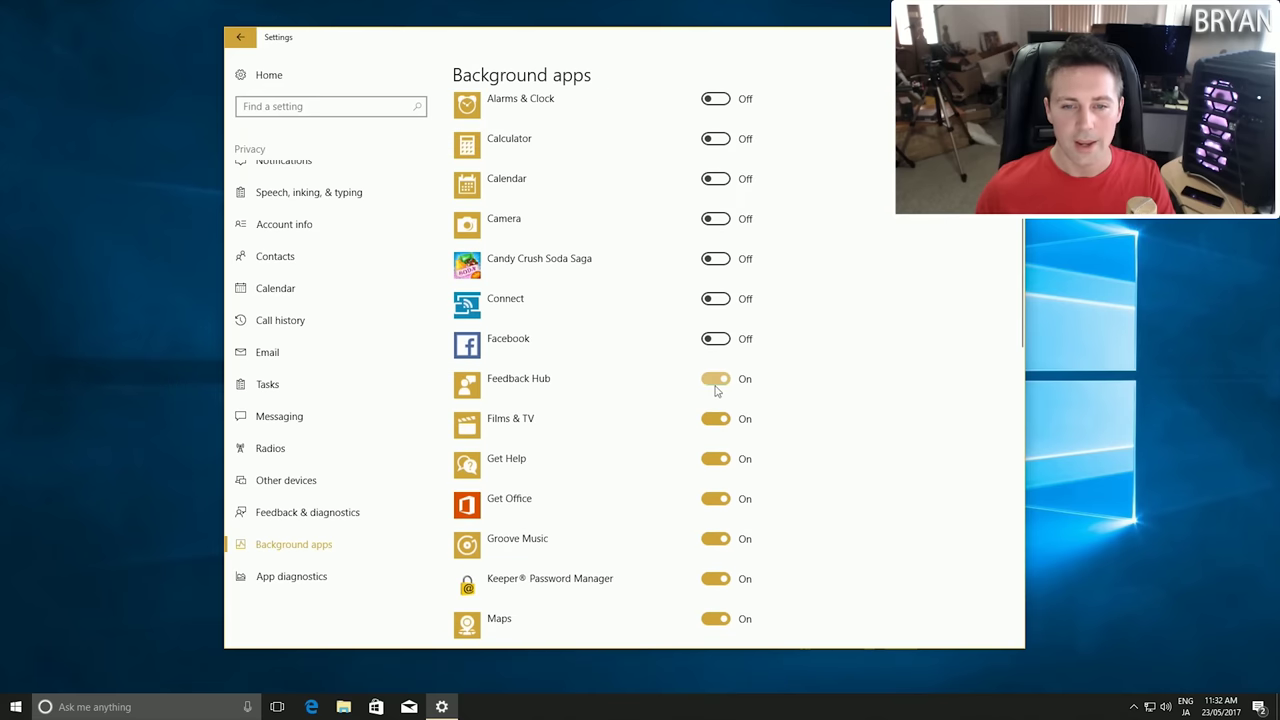
pyautogui.scroll(-2, 718, 418)
pyautogui.click(717, 377)
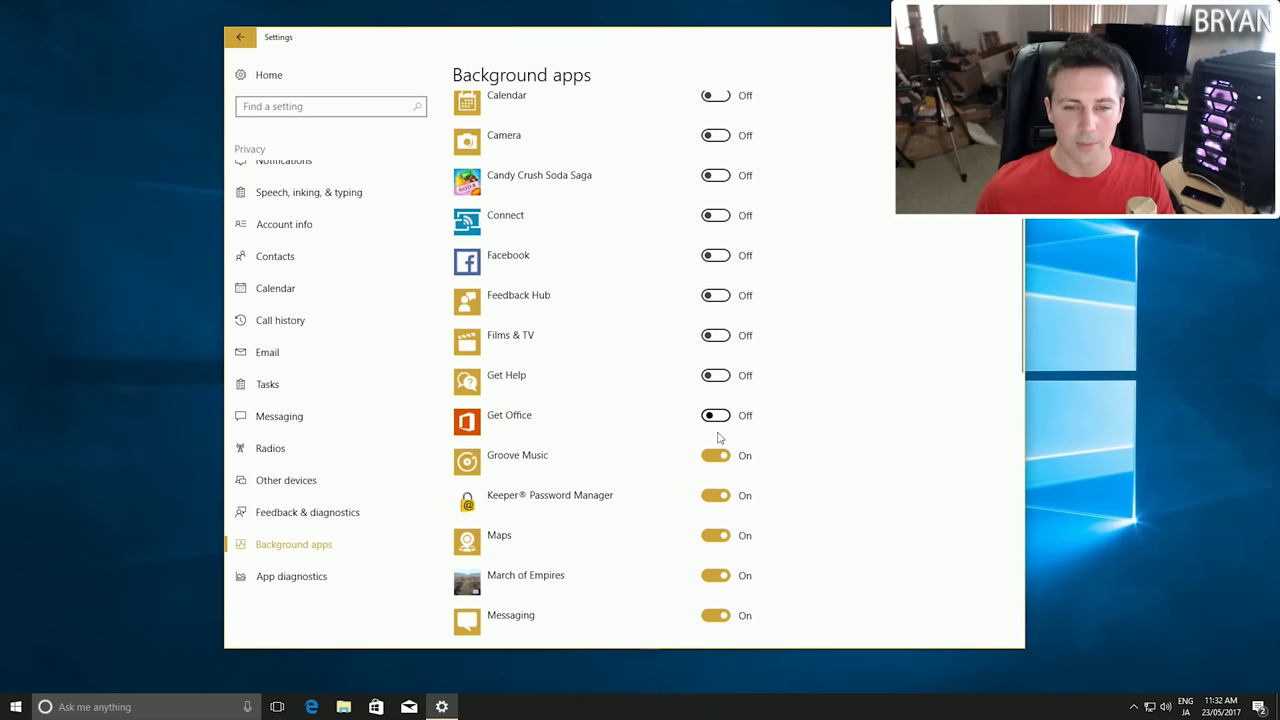
pyautogui.scroll(-2, 716, 450)
pyautogui.click(716, 411)
pyautogui.click(716, 451)
pyautogui.scroll(-2, 716, 450)
pyautogui.click(716, 410)
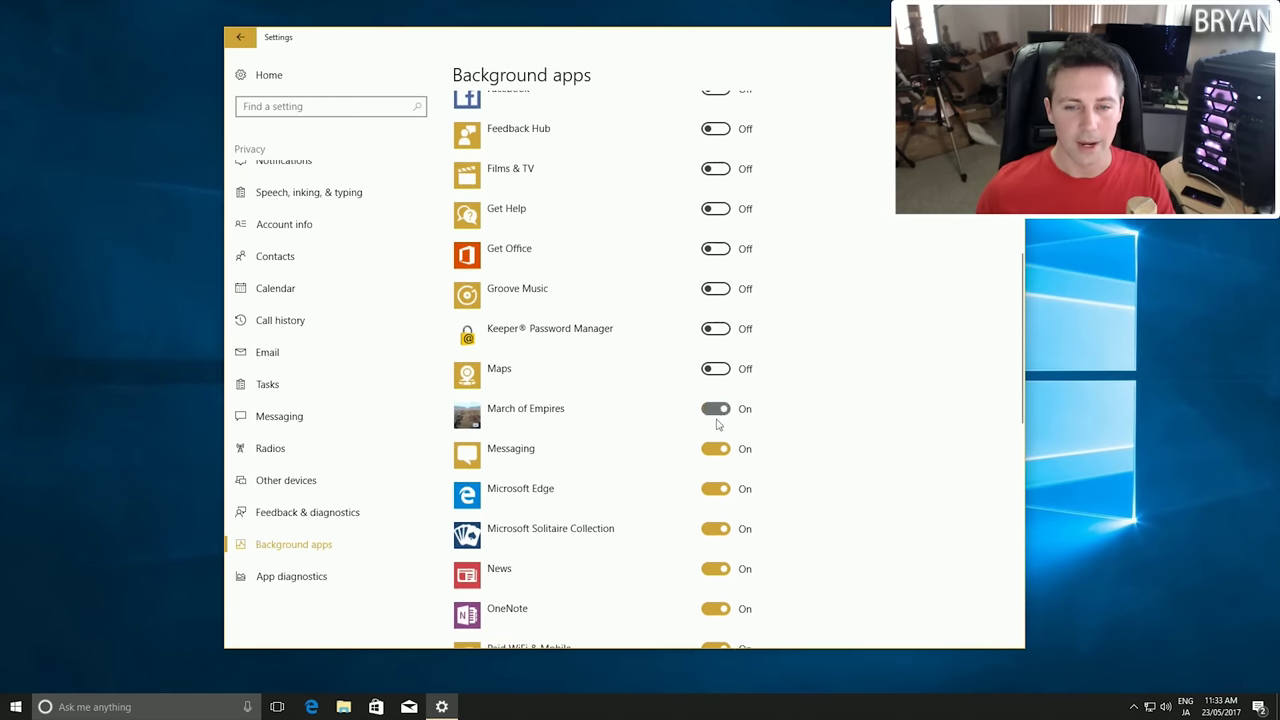
pyautogui.scroll(-2, 716, 450)
pyautogui.click(716, 446)
# Stop OneNote, People, Phone, Royal Revolt 2, Settings, Skype and Sticky Notes in the background, then open App diagnostics
pyautogui.scroll(-2, 716, 450)
pyautogui.click(716, 443)
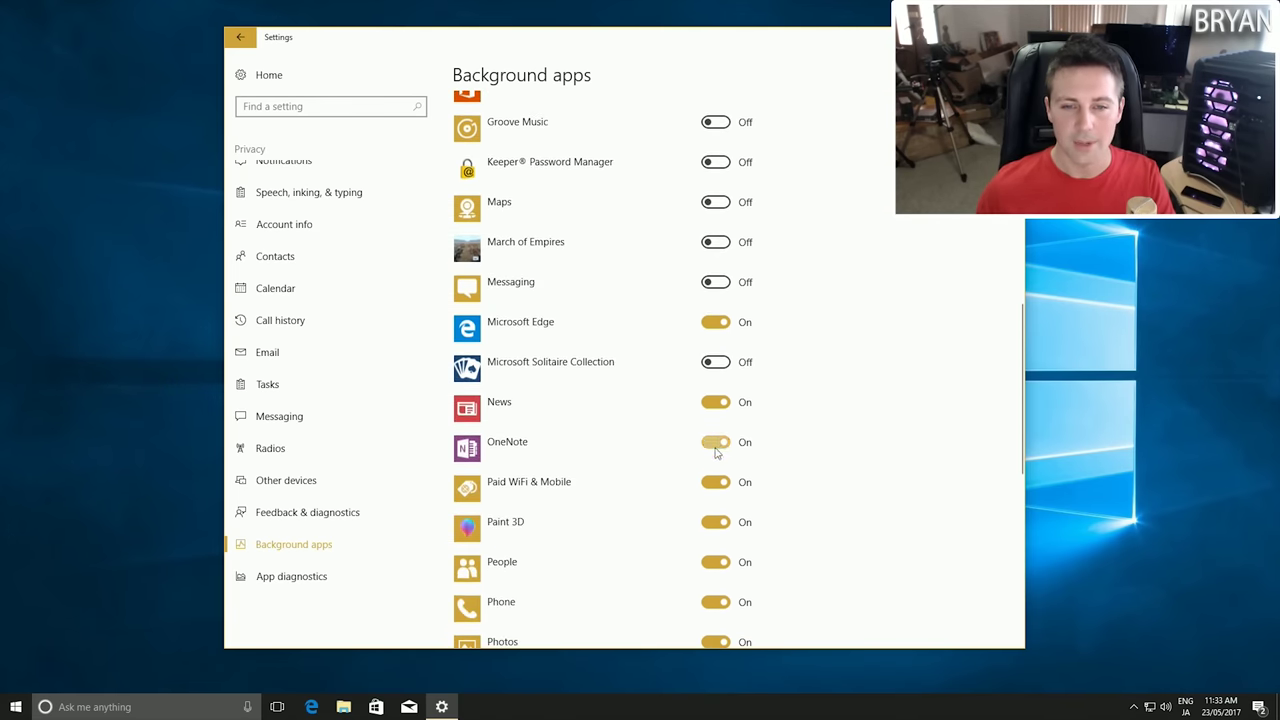
pyautogui.scroll(-2, 720, 447)
pyautogui.click(716, 406)
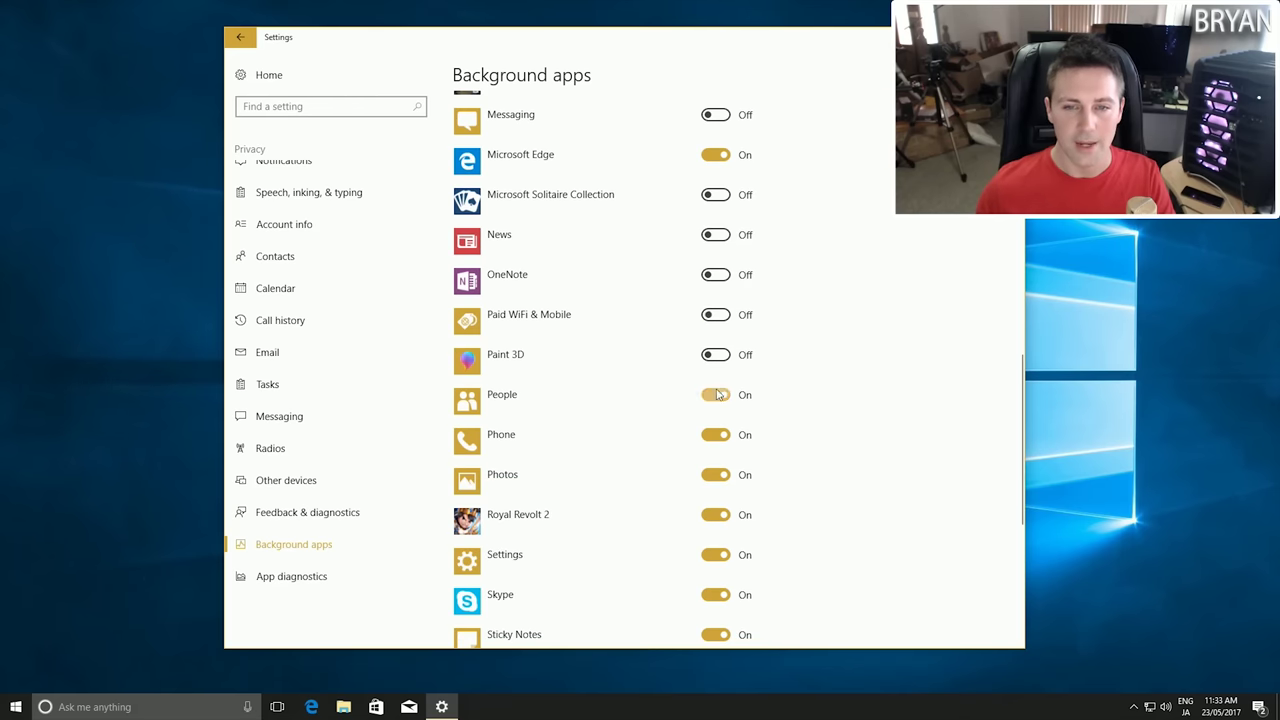
pyautogui.scroll(-1, 718, 392)
pyautogui.click(717, 384)
pyautogui.scroll(-2, 713, 420)
pyautogui.click(716, 348)
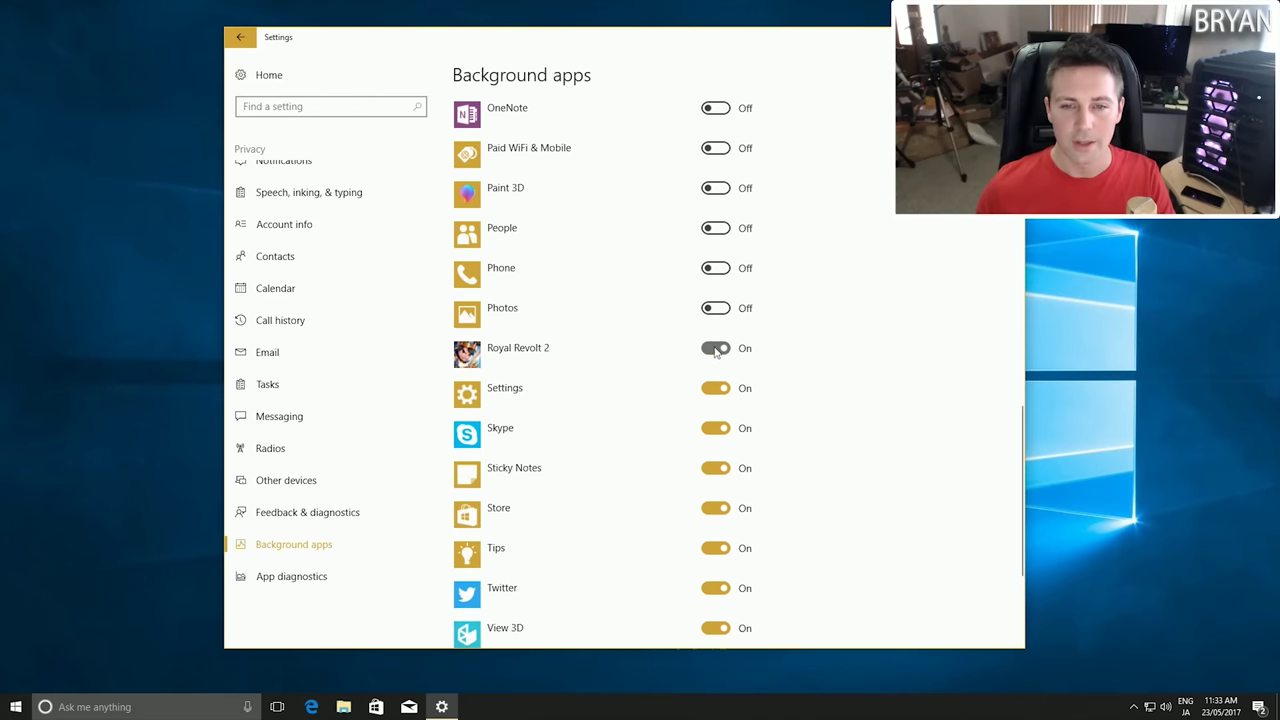
pyautogui.scroll(-1, 716, 350)
pyautogui.click(716, 350)
pyautogui.scroll(-1, 716, 350)
pyautogui.click(716, 350)
pyautogui.scroll(-2, 716, 370)
pyautogui.click(716, 378)
pyautogui.scroll(-1, 715, 392)
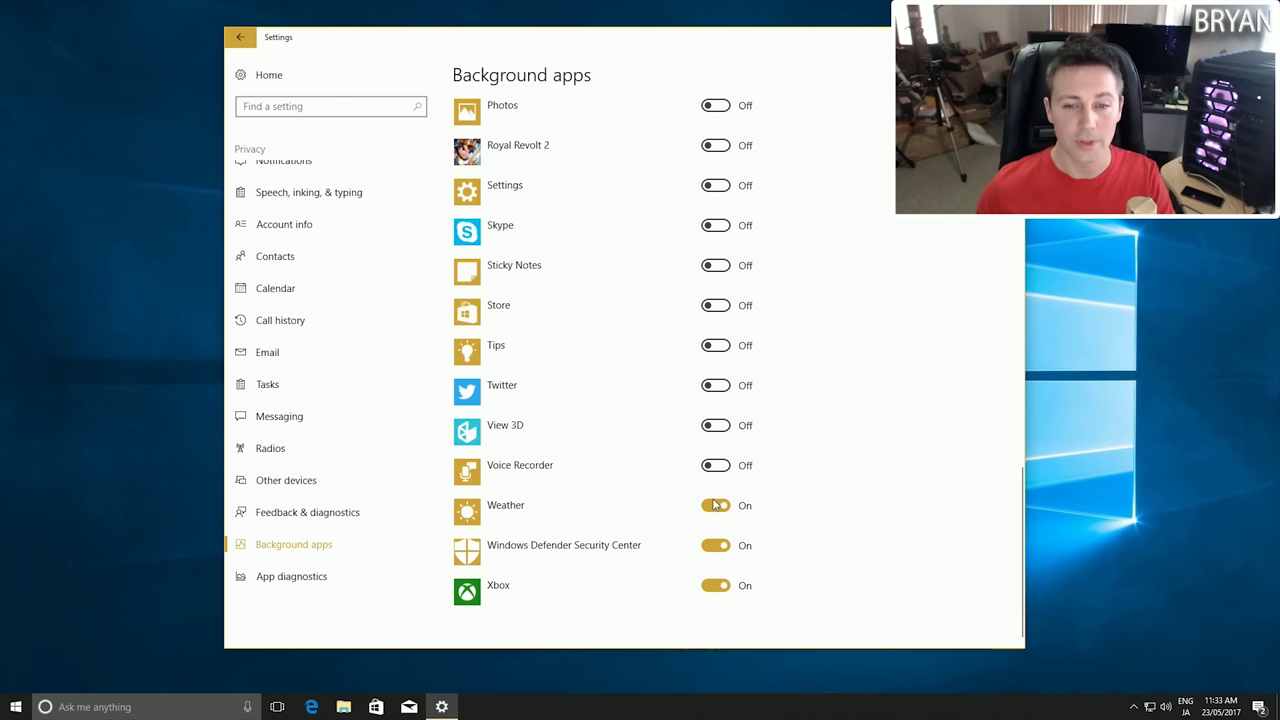
pyautogui.click(300, 576)
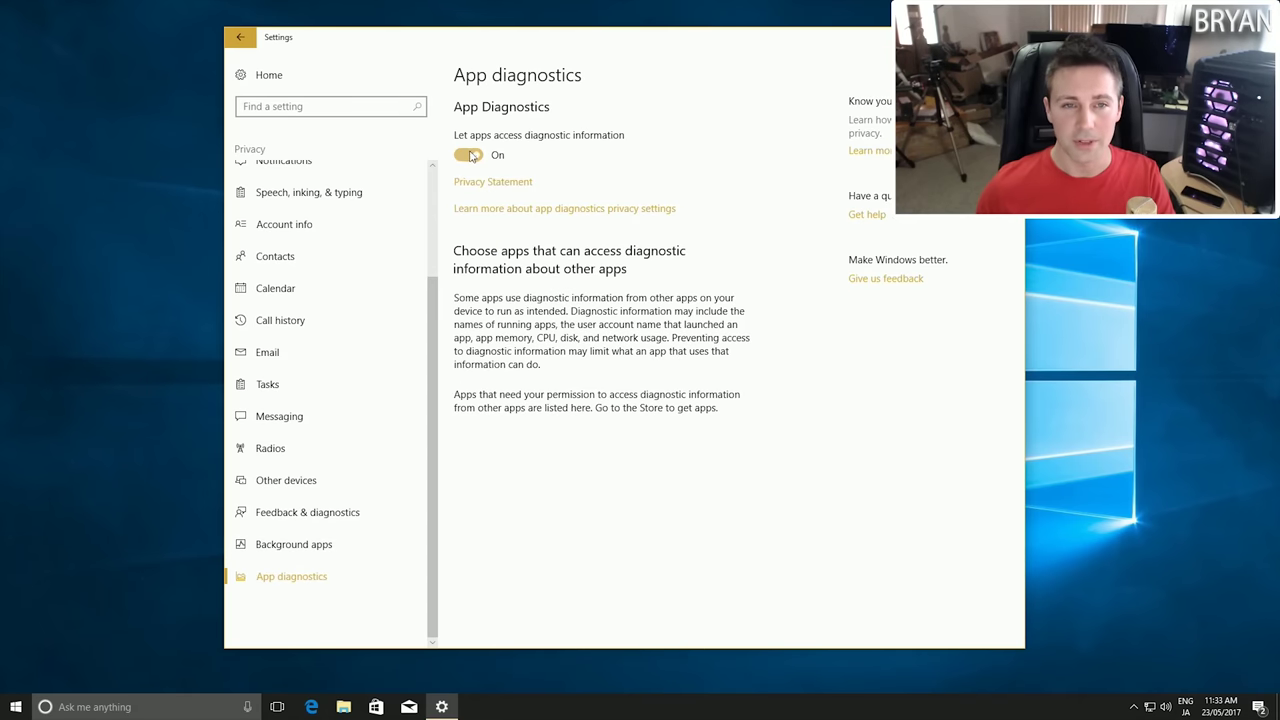
# Check that Play animations in Windows is Off under Ease of Access > Other options, then go Home
pyautogui.click(253, 76)
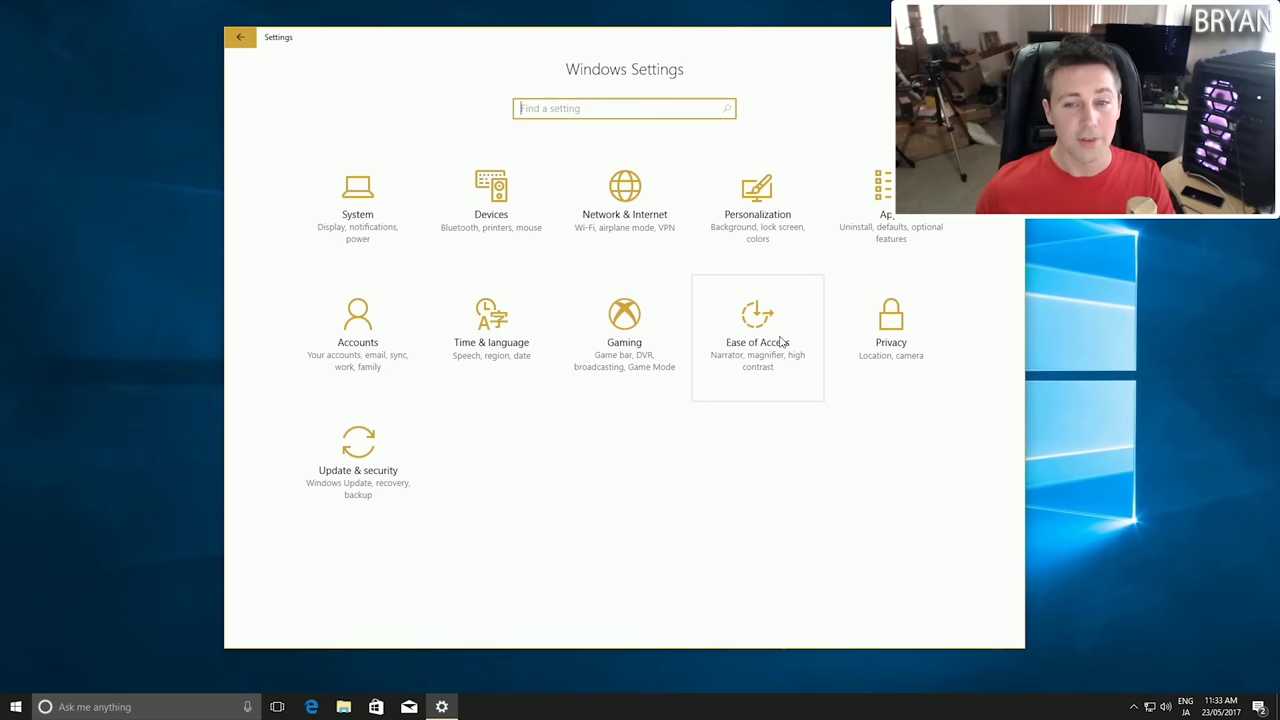
pyautogui.click(760, 345)
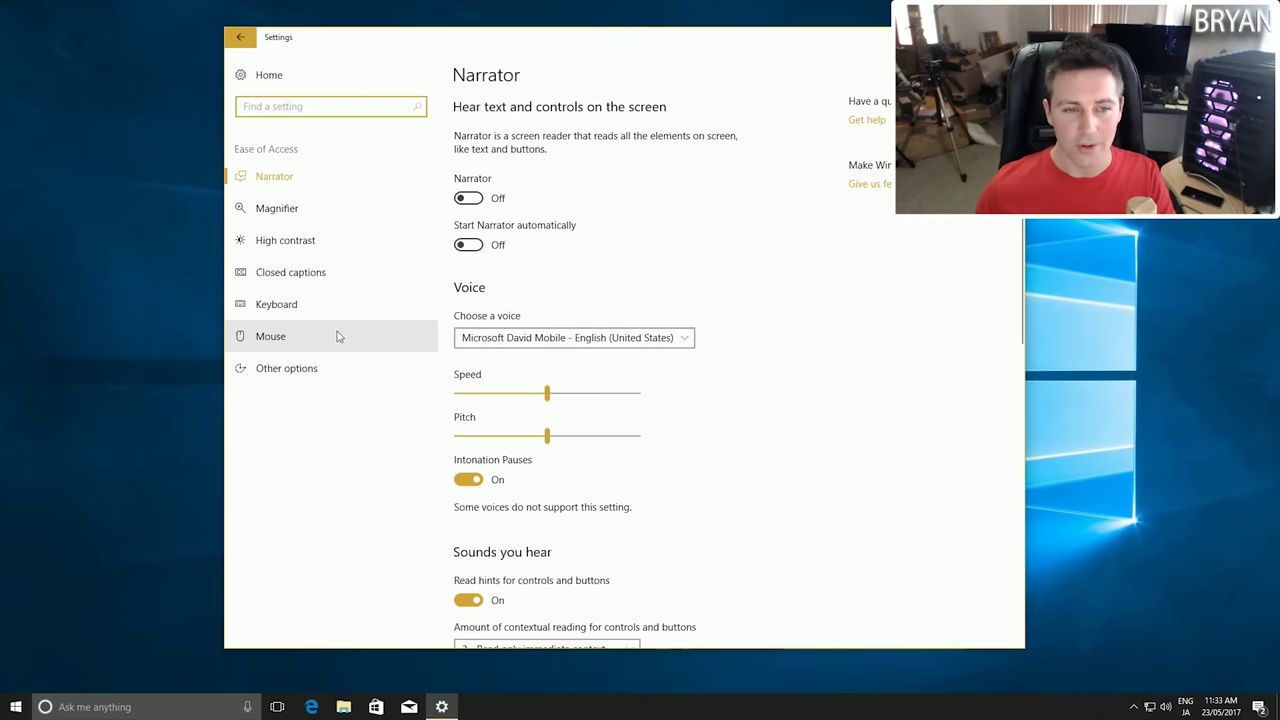
pyautogui.click(310, 368)
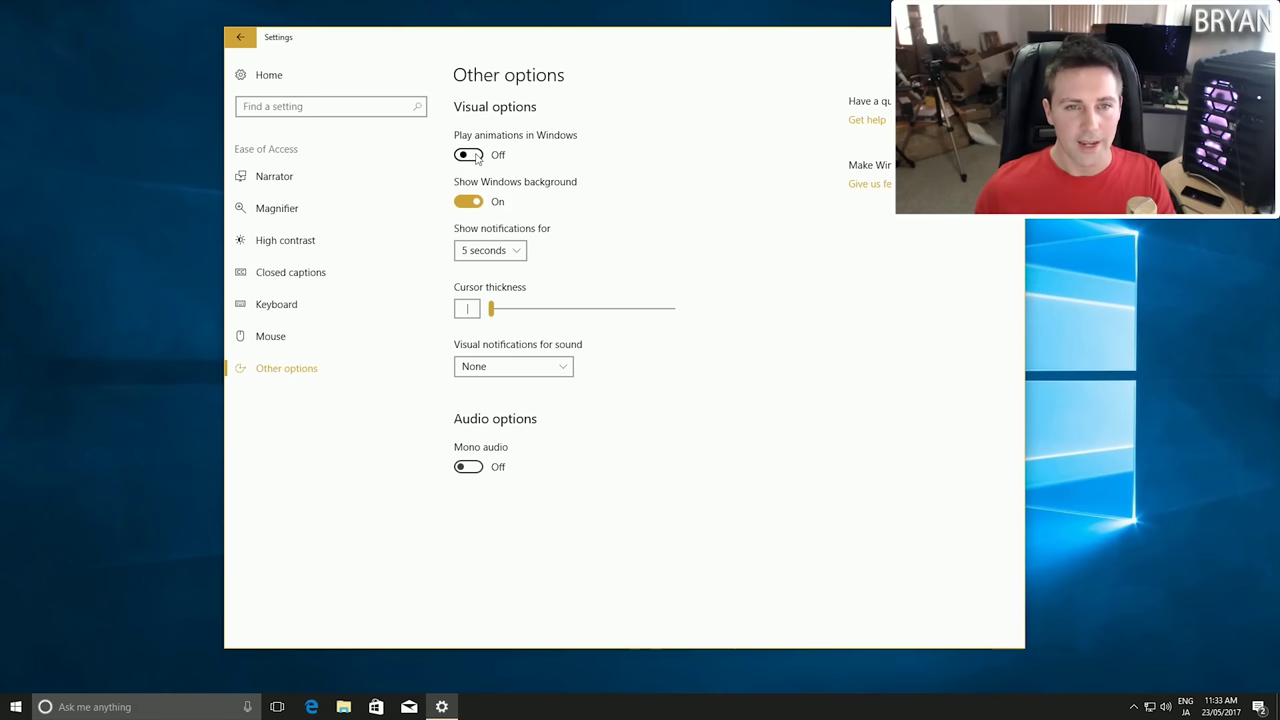
pyautogui.click(266, 81)
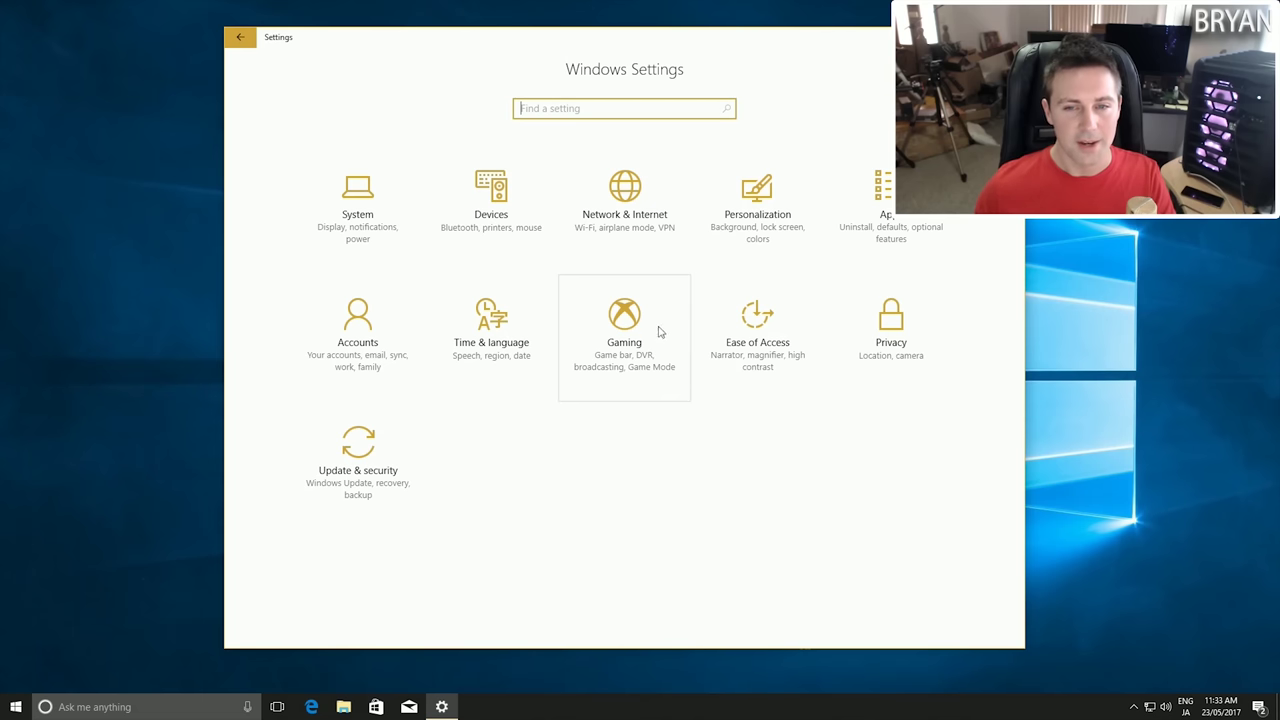
pyautogui.click(626, 328)
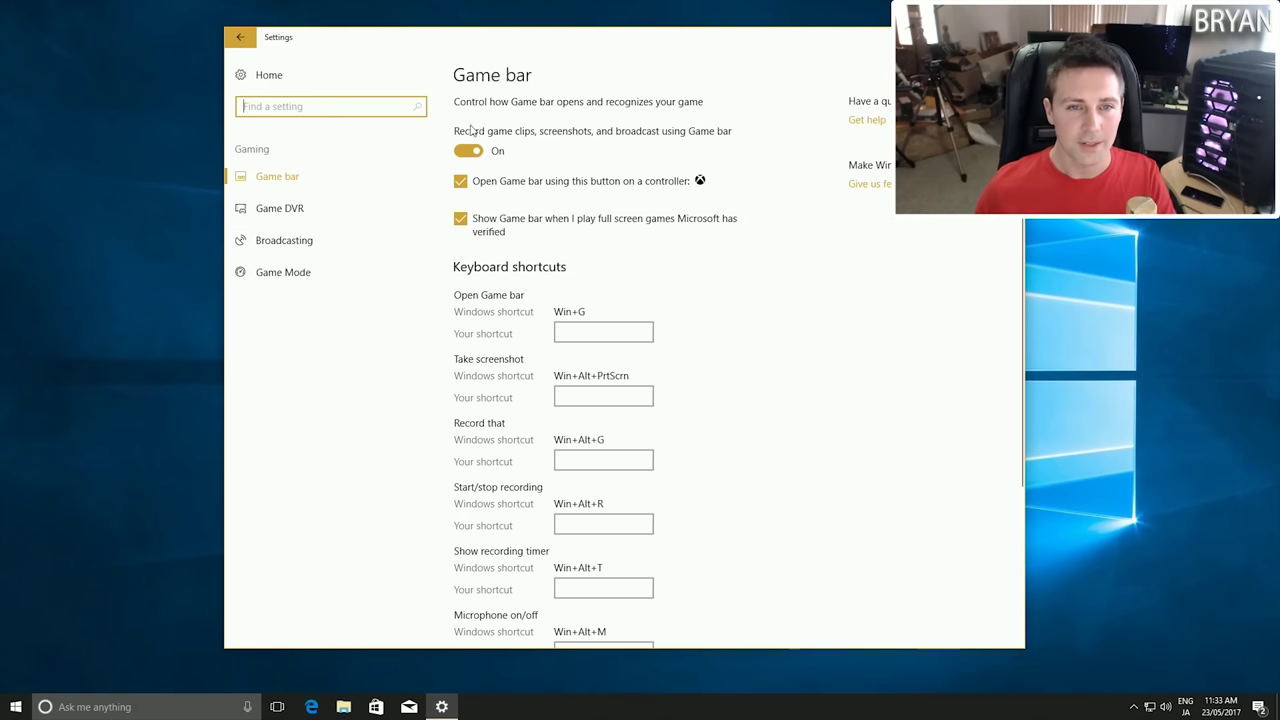
# Set Game DVR and Broadcasting Record audio Off, uncheck Capture mouse cursor, then go Home
pyautogui.click(311, 213)
pyautogui.click(470, 512)
pyautogui.scroll(-3, 480, 512)
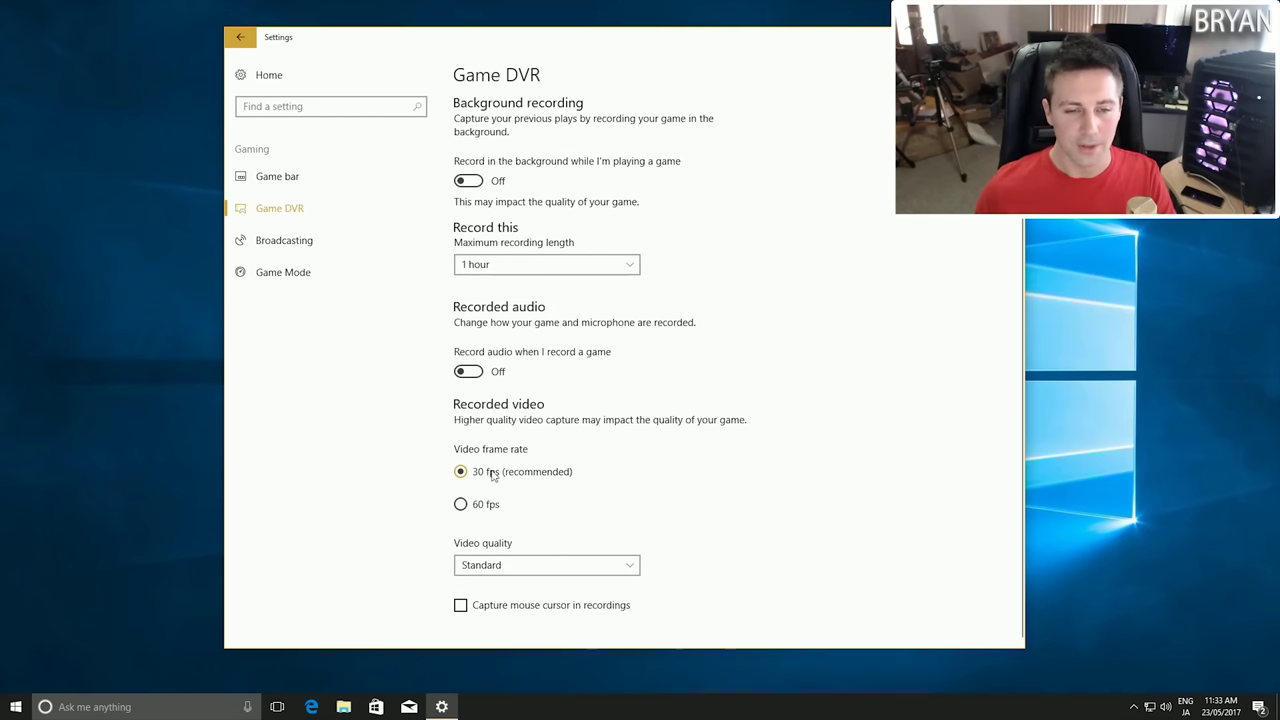
pyautogui.click(332, 241)
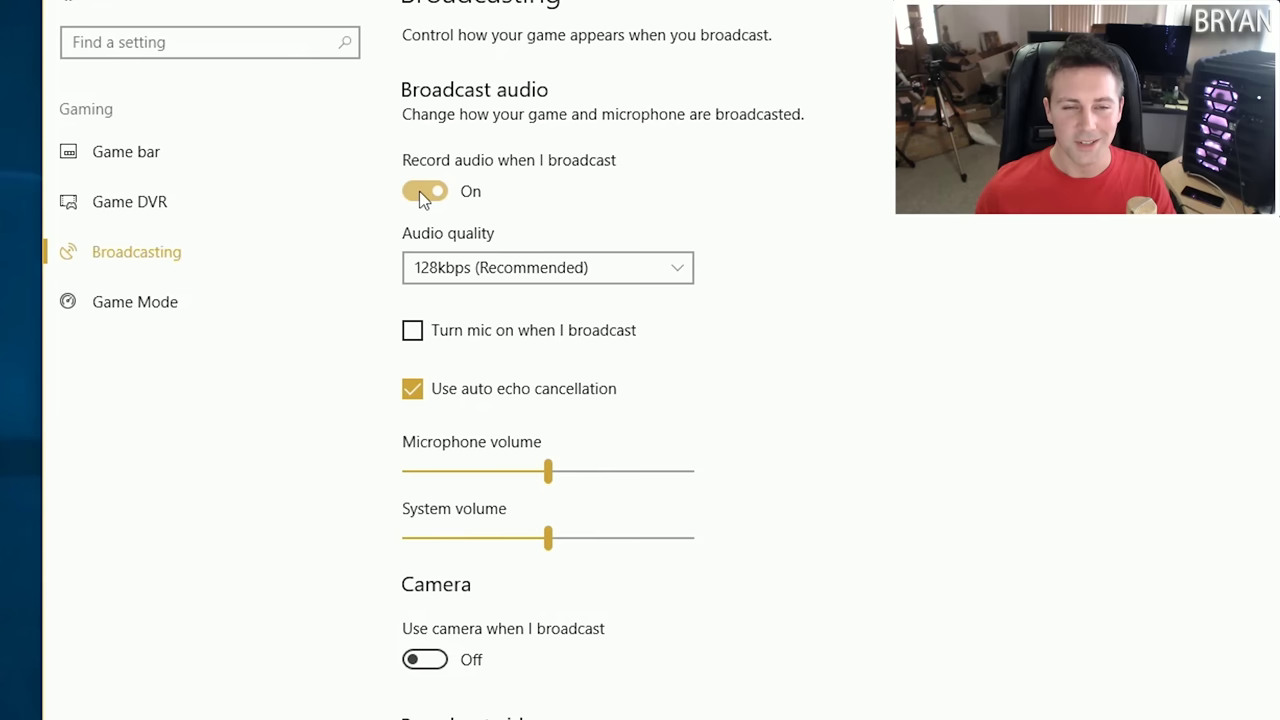
pyautogui.click(419, 191)
pyautogui.click(459, 440)
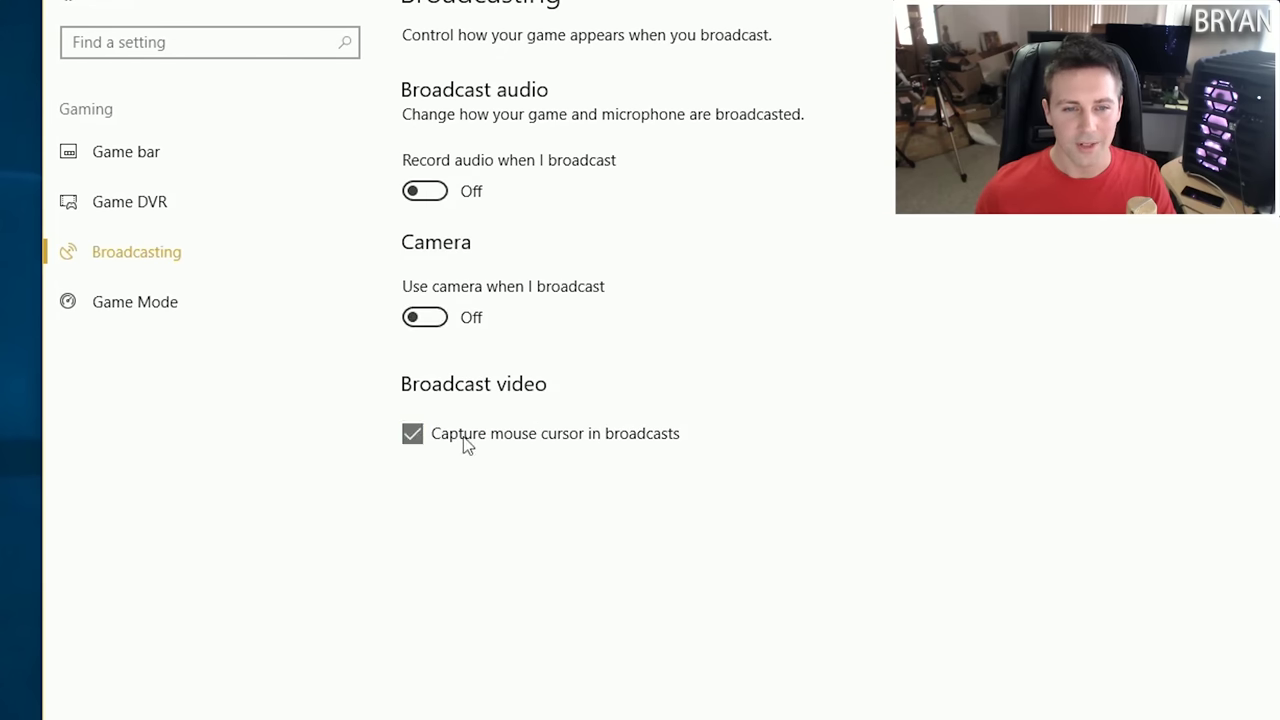
pyautogui.click(189, 315)
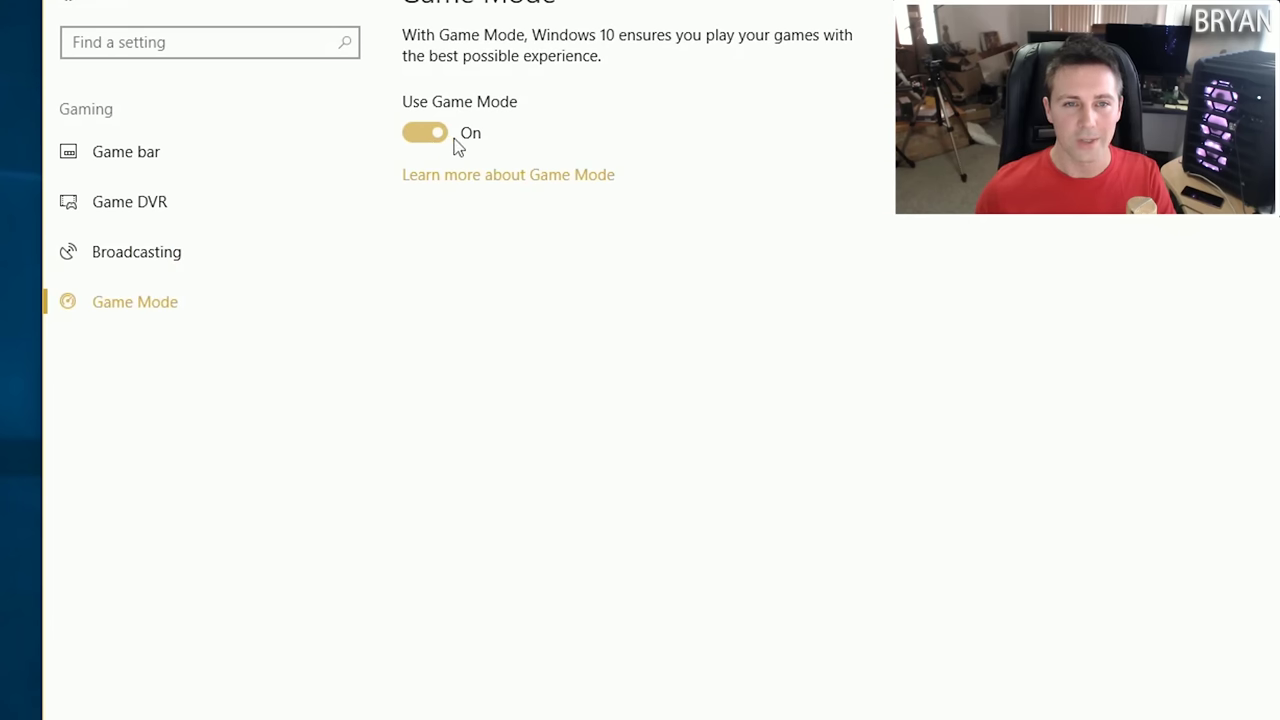
pyautogui.click(113, 5)
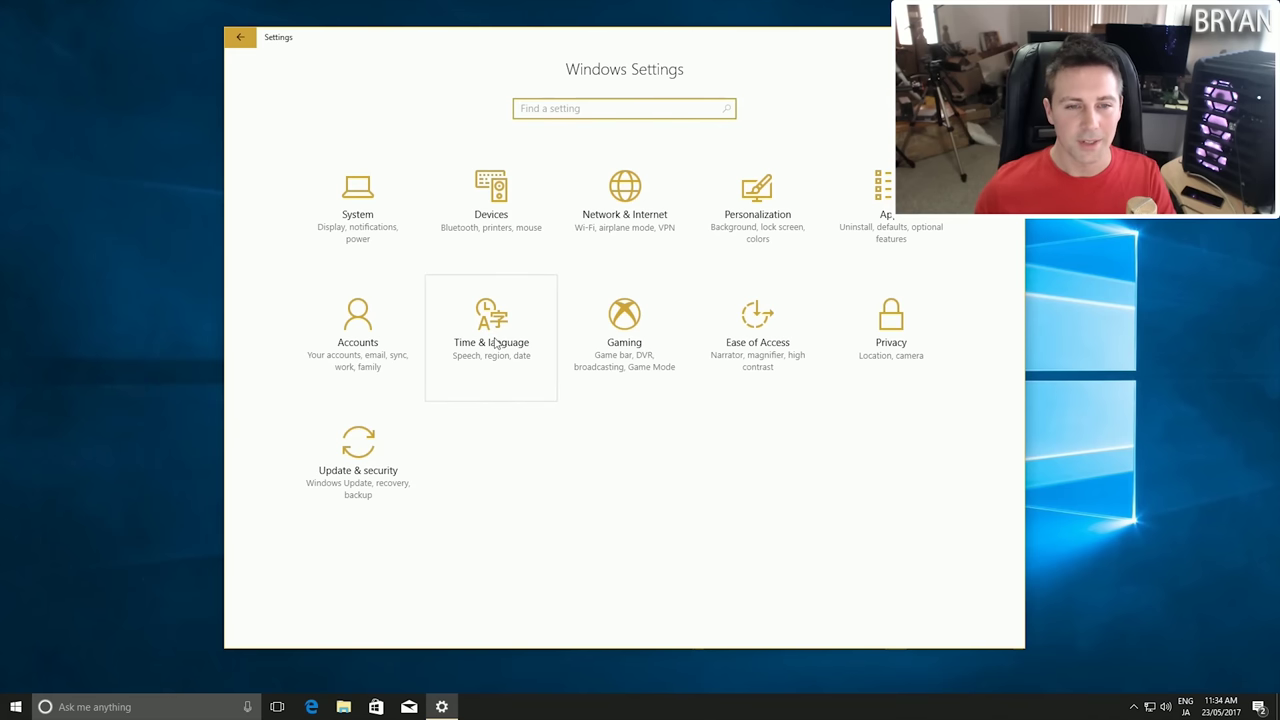
# In Time & language > Date & time, switch Set time automatically Off
pyautogui.click(484, 325)
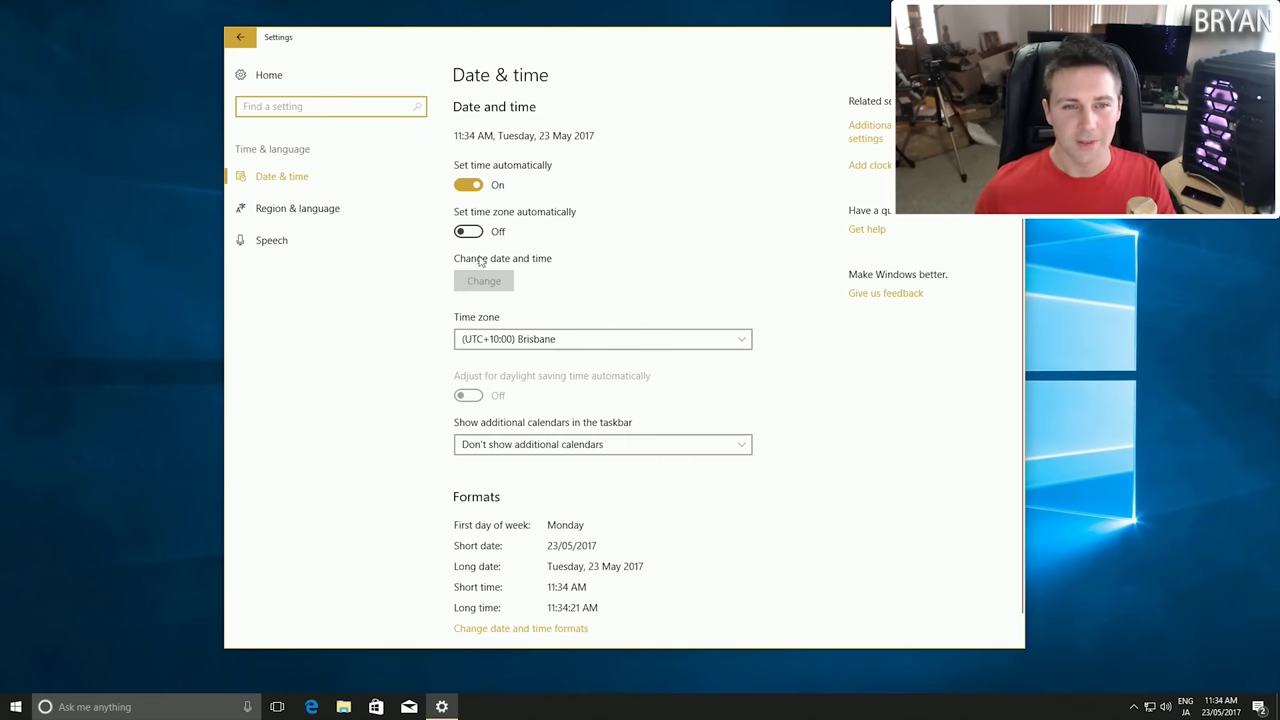
pyautogui.click(468, 185)
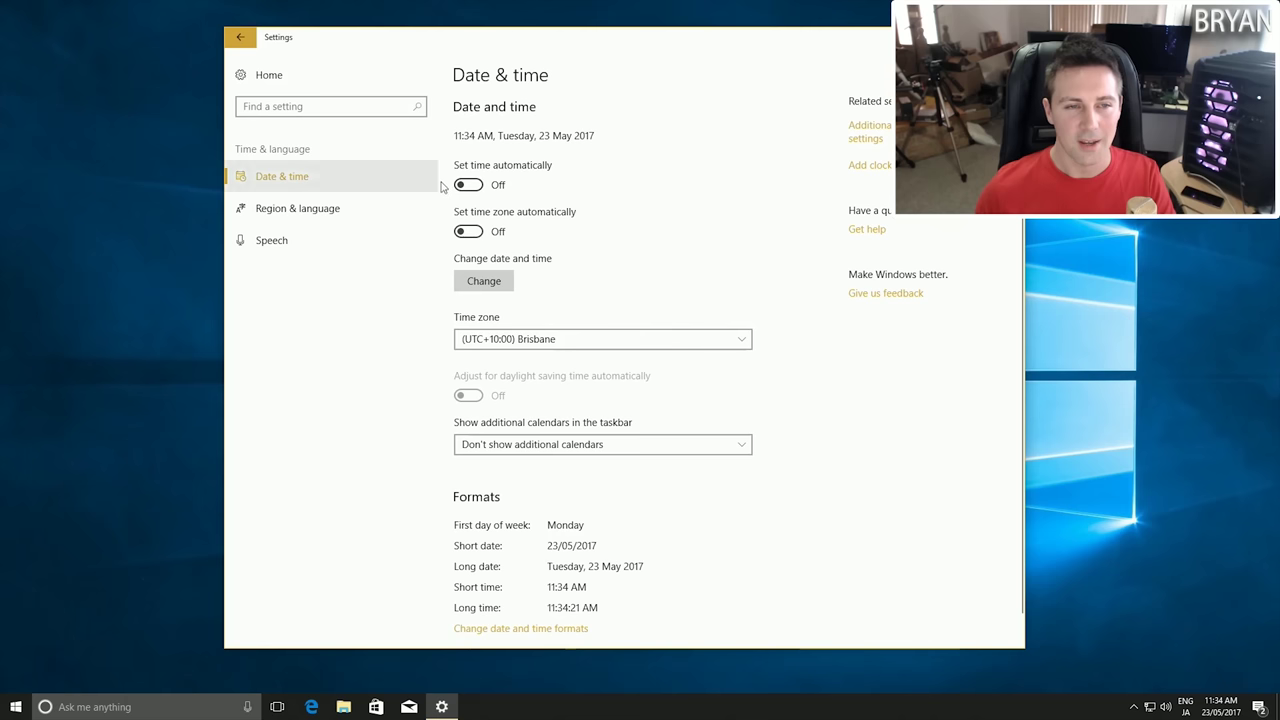
pyautogui.click(359, 204)
pyautogui.click(337, 238)
pyautogui.click(340, 210)
pyautogui.click(344, 192)
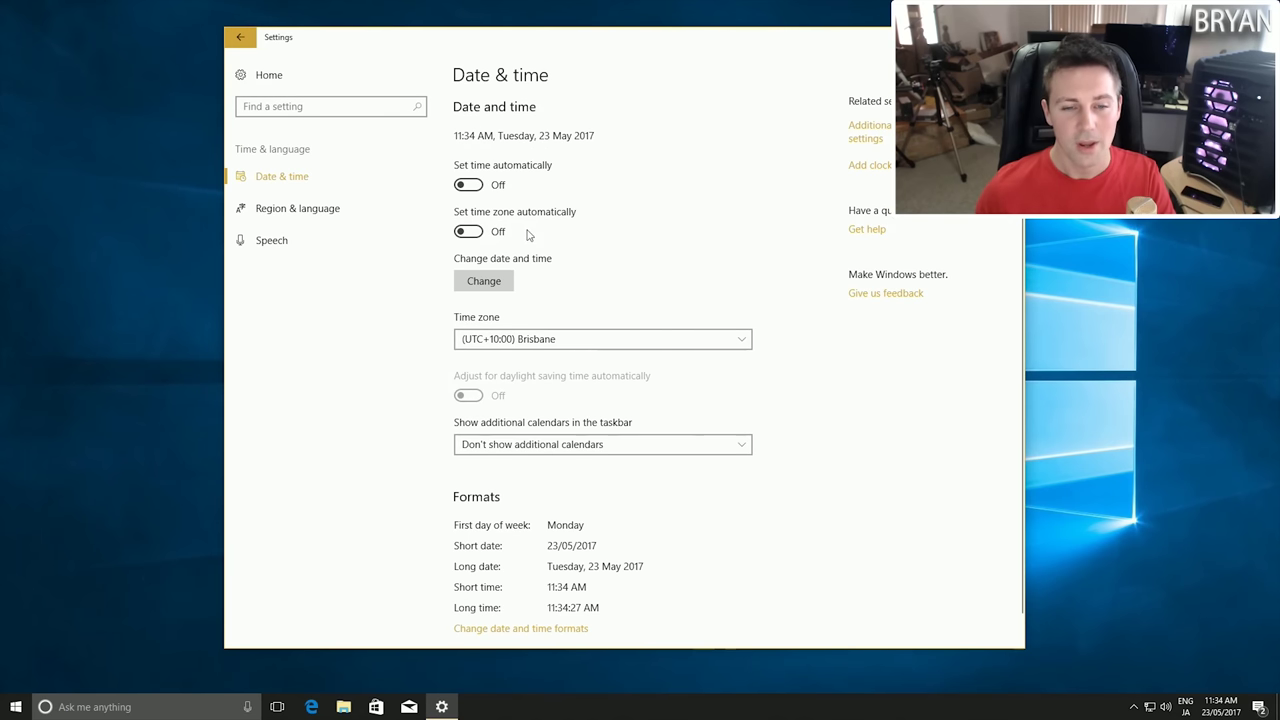
pyautogui.scroll(-1, 545, 325)
pyautogui.scroll(1, 520, 295)
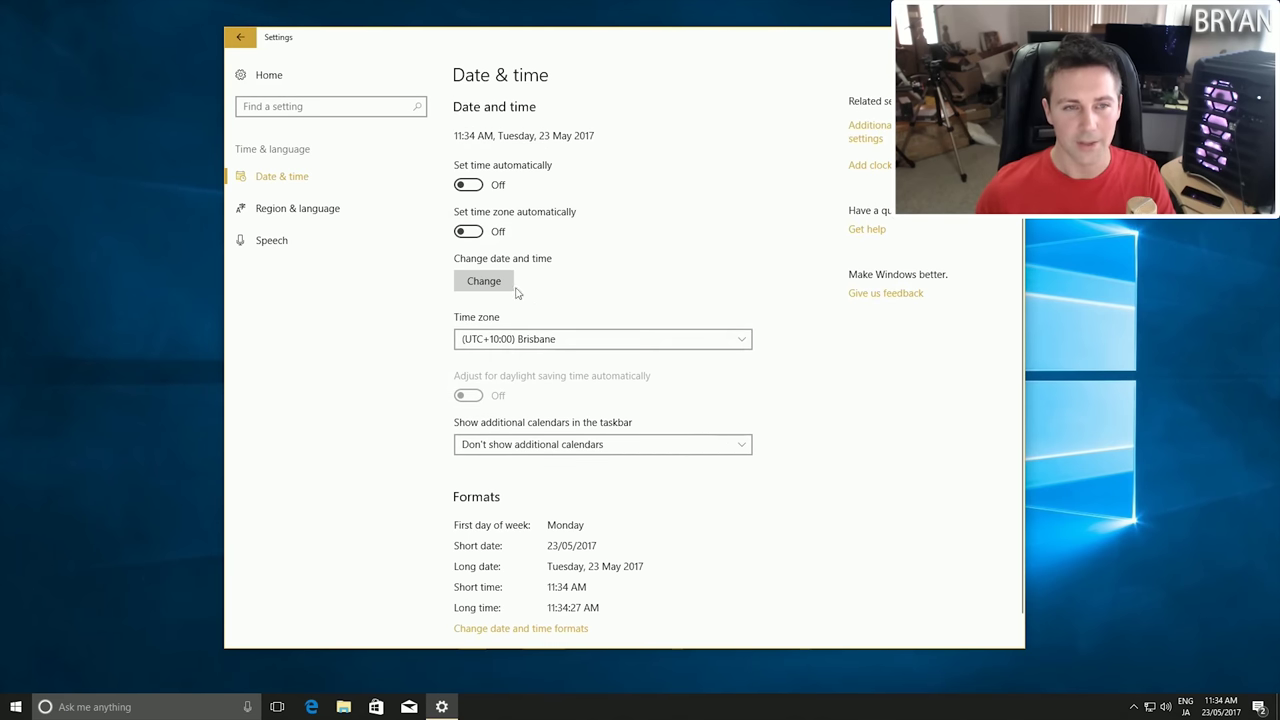
# Review Accounts > Sync your settings, then return to the main Settings page
pyautogui.click(268, 75)
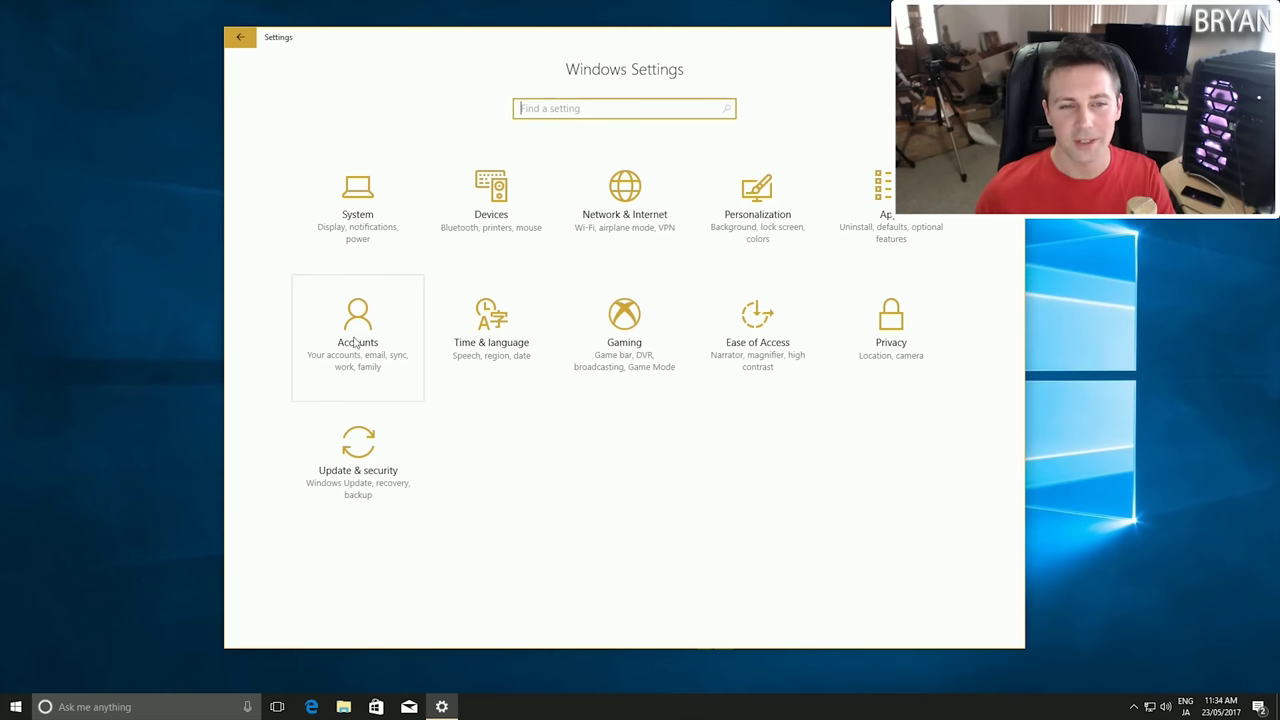
pyautogui.click(355, 345)
pyautogui.click(320, 342)
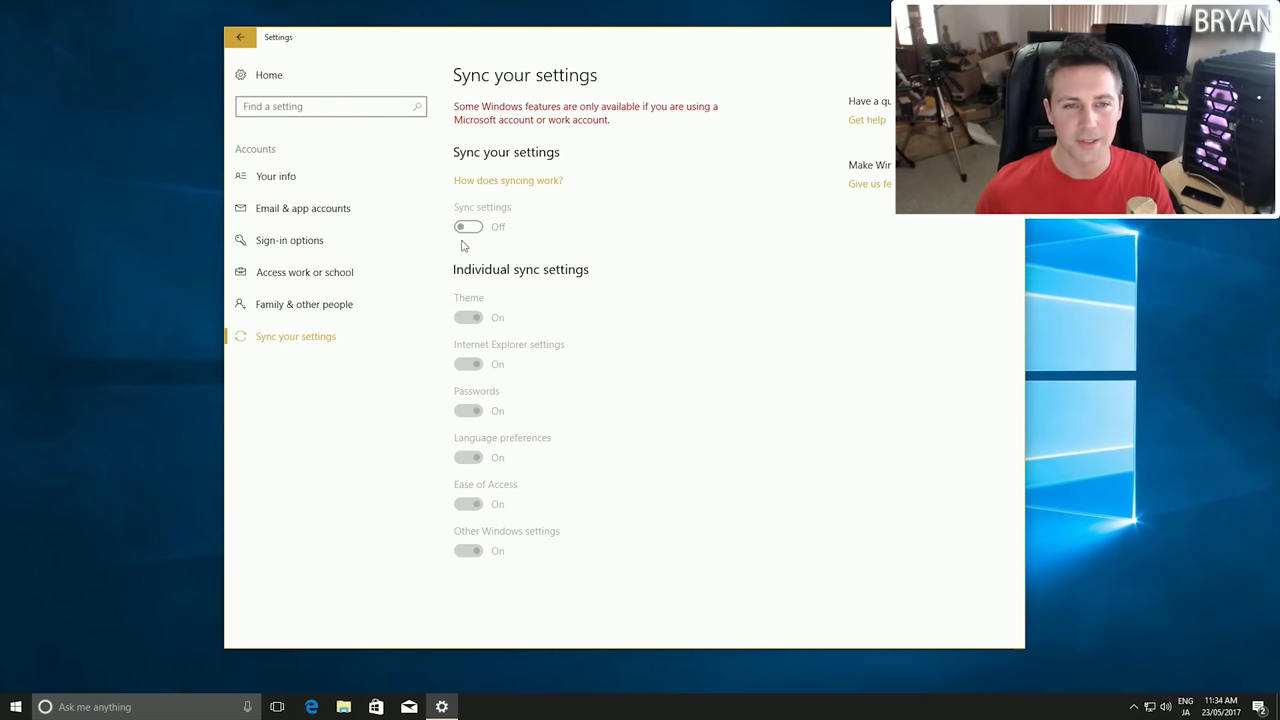
pyautogui.click(268, 78)
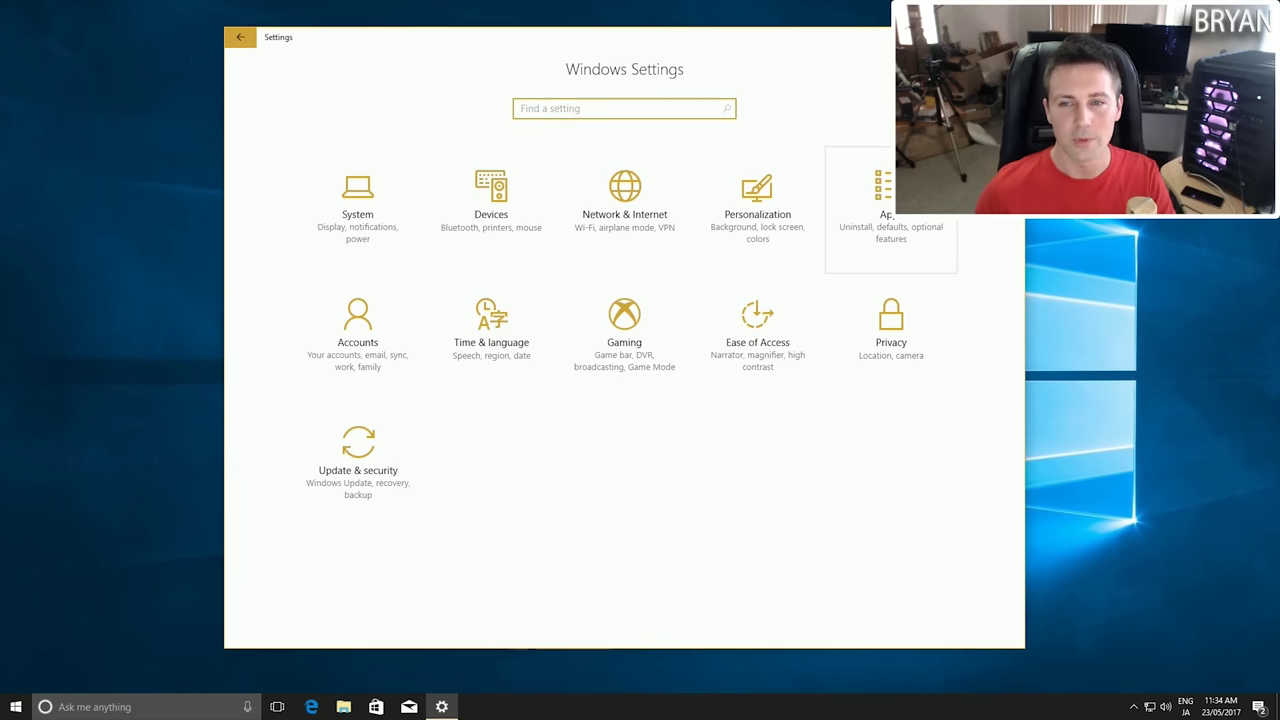
# Uninstall 3D Builder and App Installer from Apps & features
pyautogui.click(869, 218)
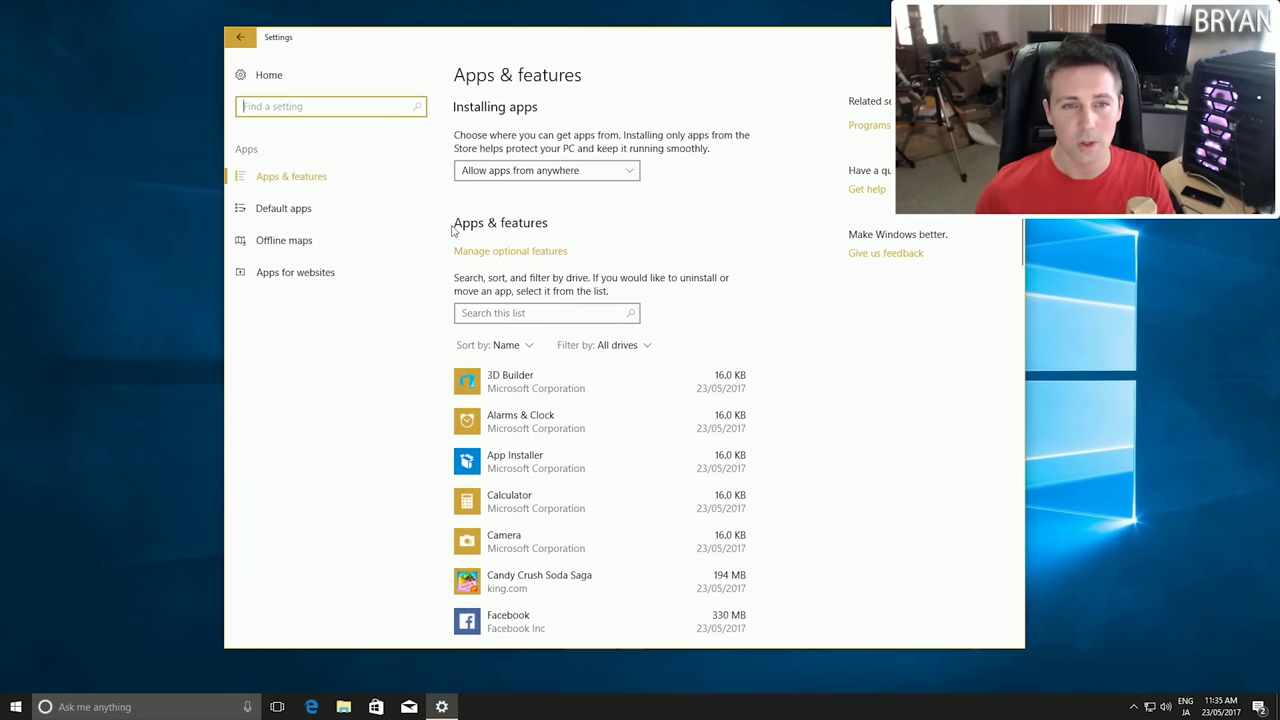
pyautogui.click(591, 380)
pyautogui.click(710, 437)
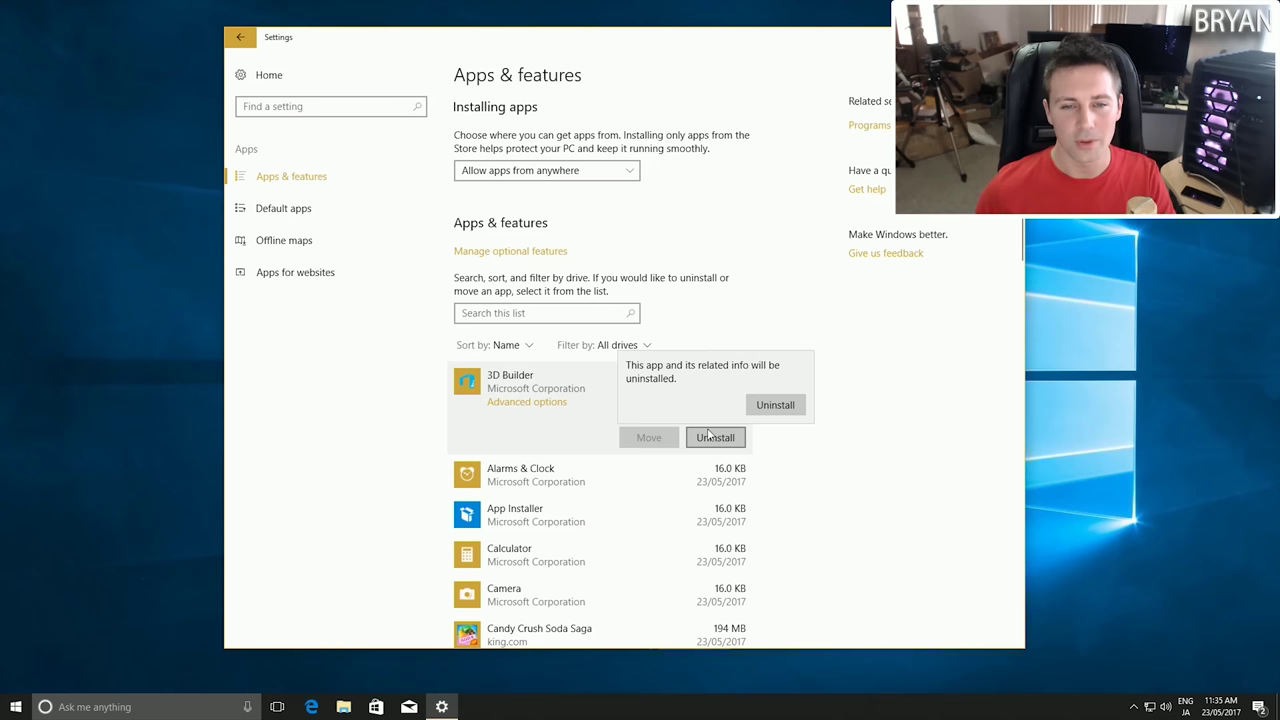
pyautogui.click(775, 405)
pyautogui.click(717, 465)
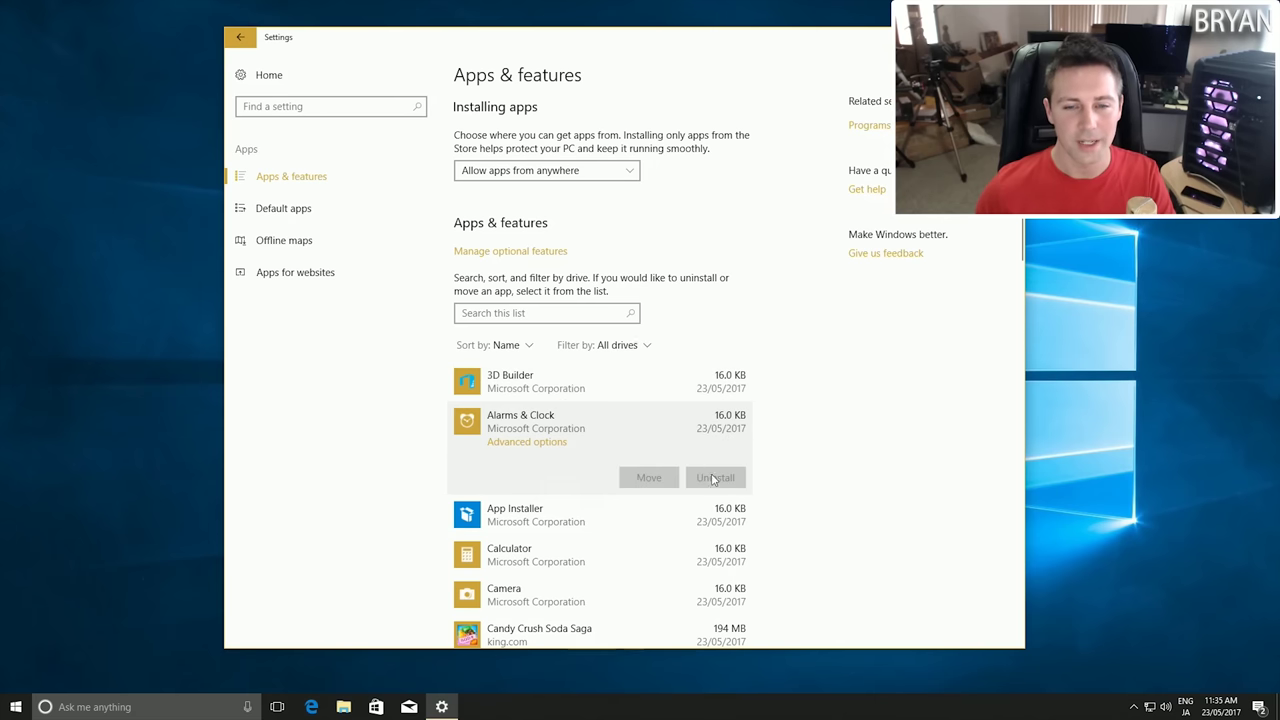
pyautogui.click(680, 512)
pyautogui.scroll(-2, 677, 480)
pyautogui.click(714, 432)
pyautogui.click(771, 400)
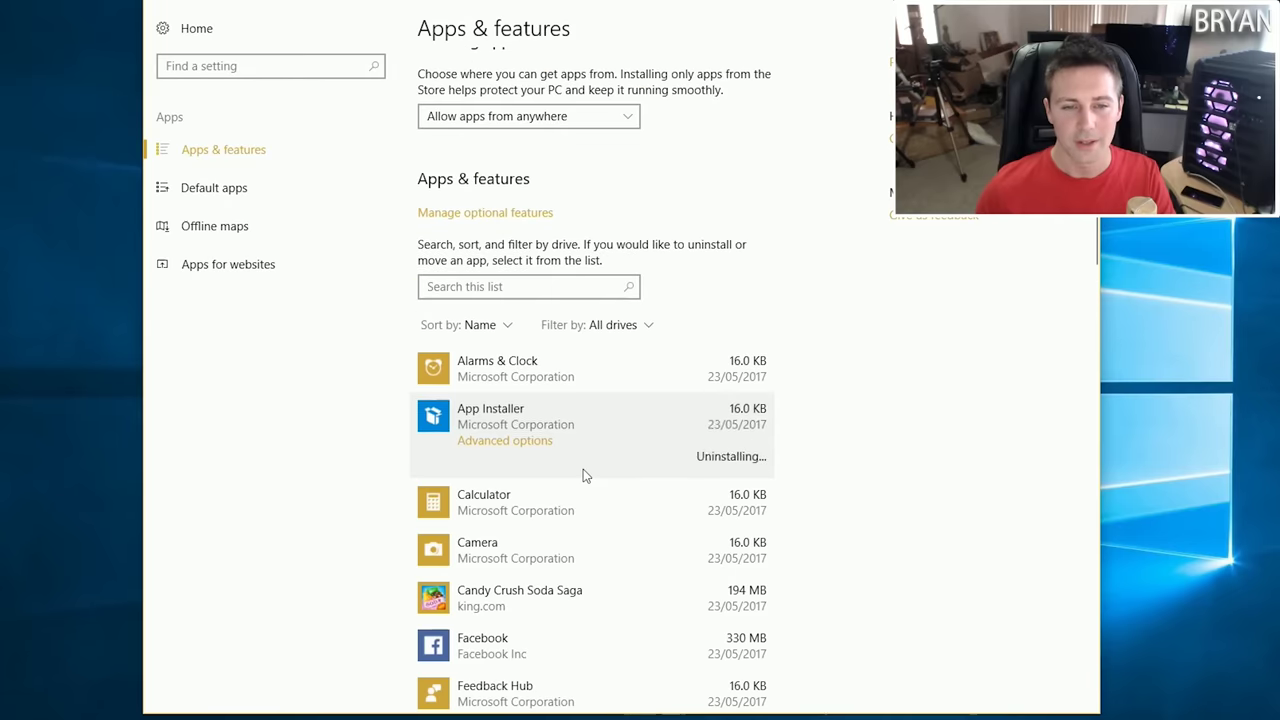
# Uninstall Candy Crush Soda Saga and Facebook
pyautogui.click(590, 488)
pyautogui.scroll(-2, 600, 485)
pyautogui.click(606, 480)
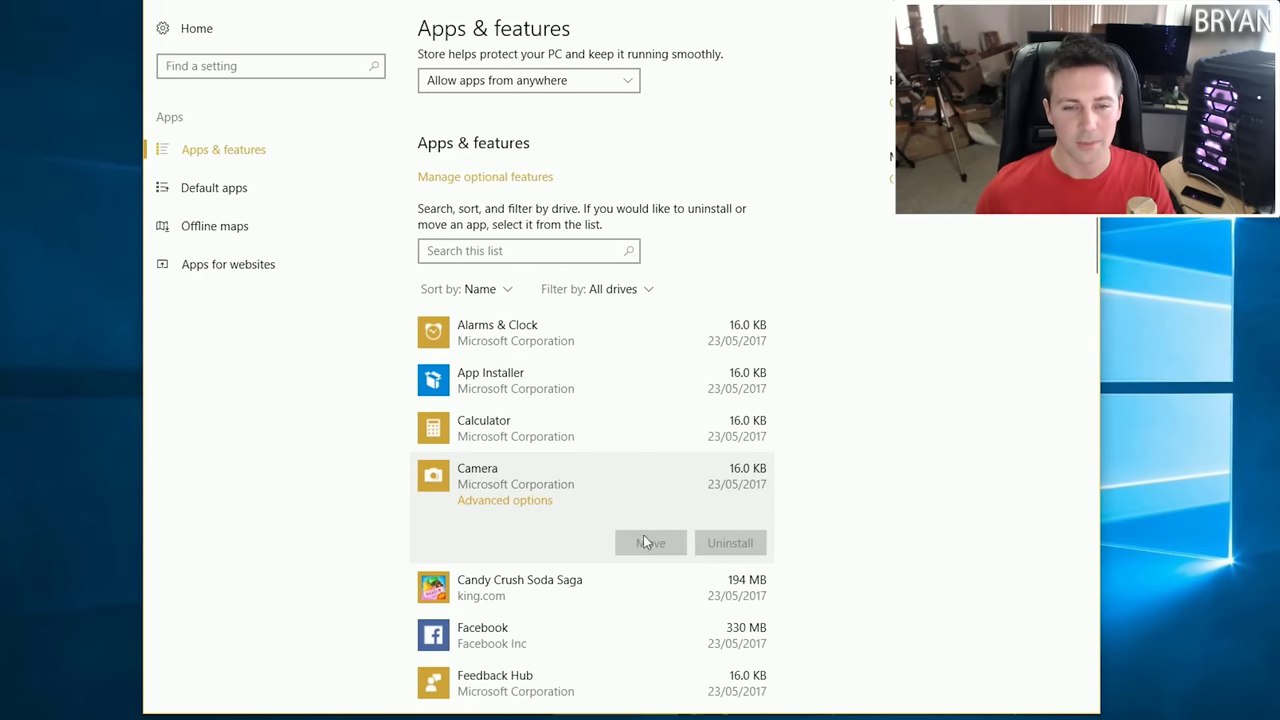
pyautogui.scroll(-2, 643, 540)
pyautogui.click(560, 488)
pyautogui.click(730, 555)
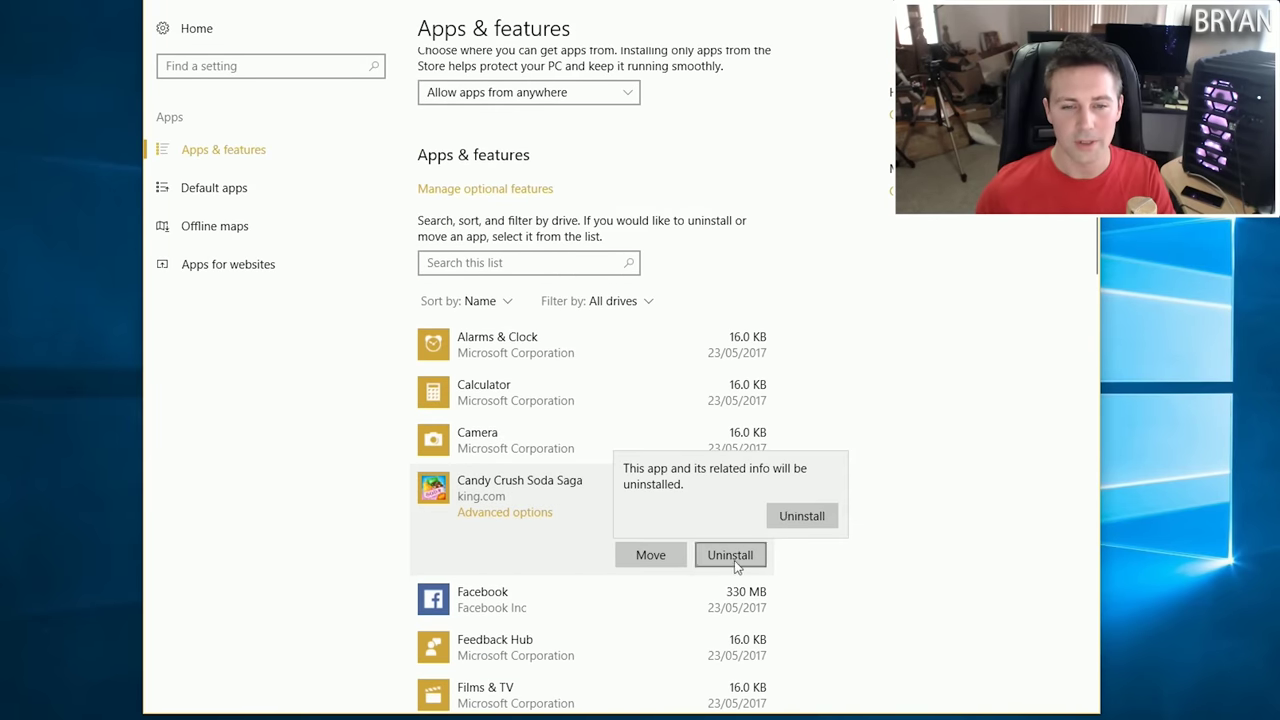
pyautogui.click(801, 516)
pyautogui.click(571, 500)
pyautogui.scroll(-2, 709, 490)
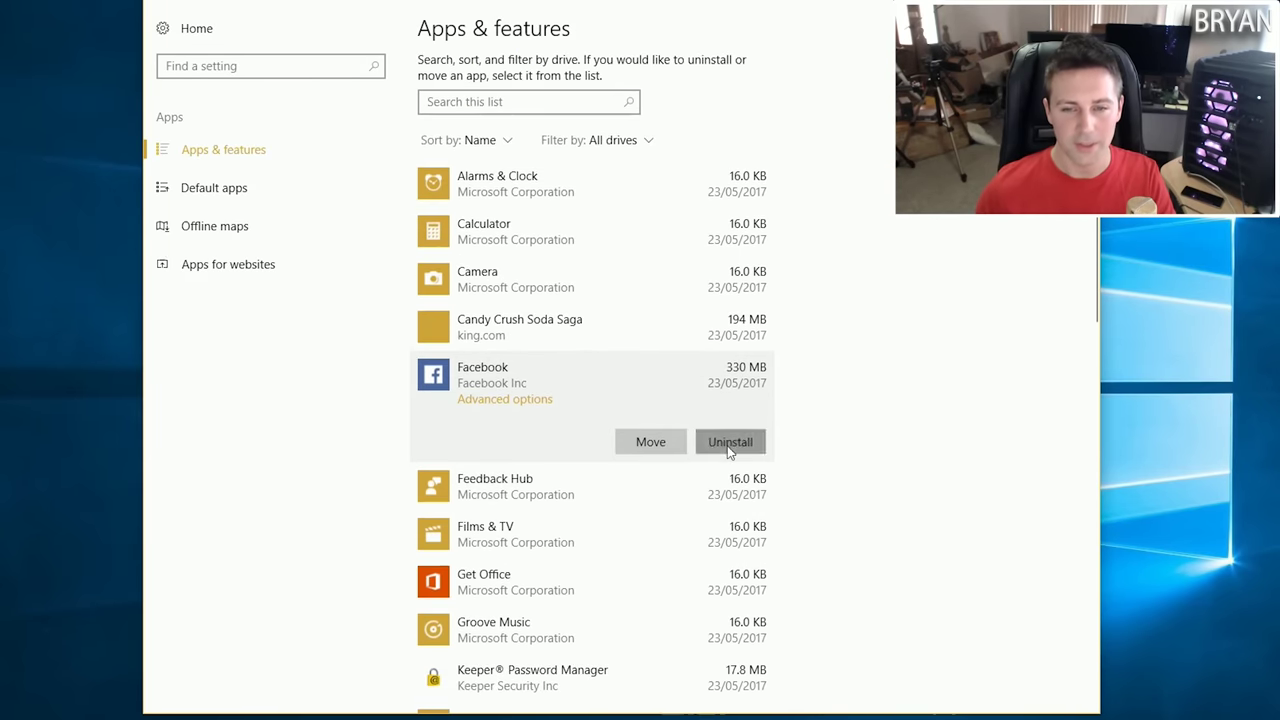
pyautogui.click(730, 442)
pyautogui.click(880, 408)
# Uninstall Feedback Hub and Get Office
pyautogui.click(549, 490)
pyautogui.scroll(-1, 652, 498)
pyautogui.scroll(-1, 652, 498)
pyautogui.click(730, 453)
pyautogui.click(764, 419)
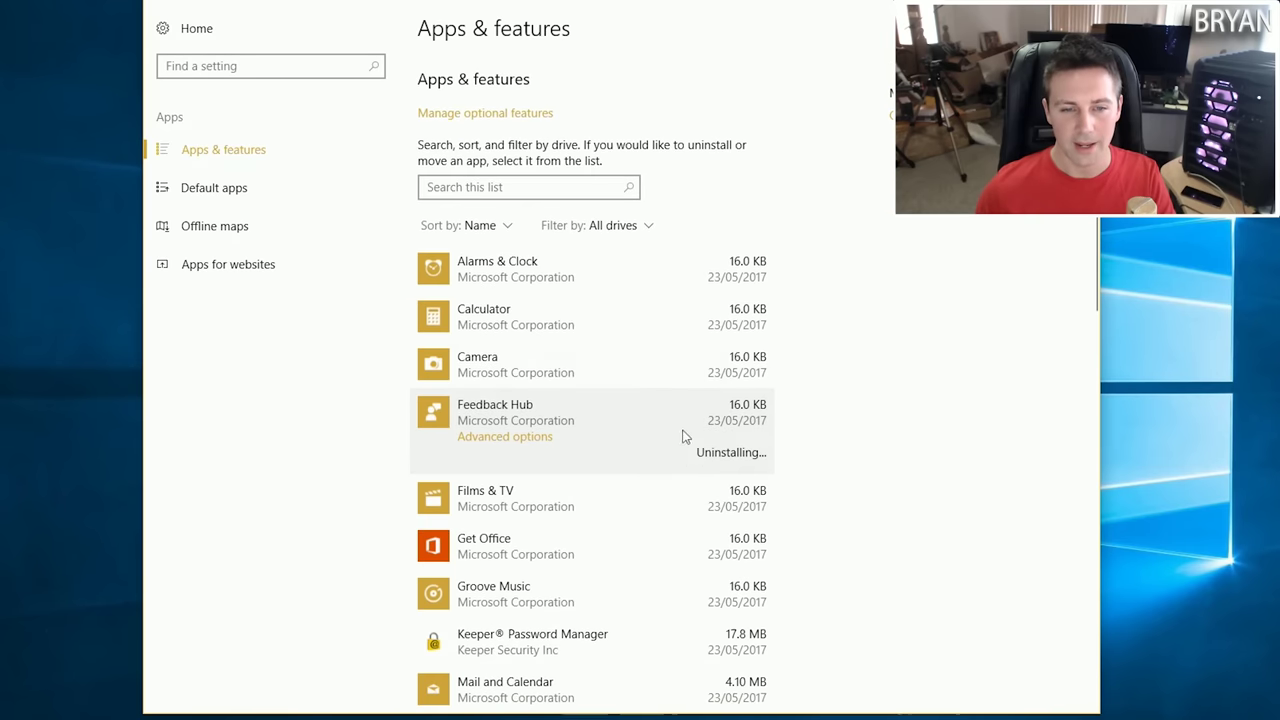
pyautogui.scroll(-2, 600, 420)
pyautogui.click(560, 407)
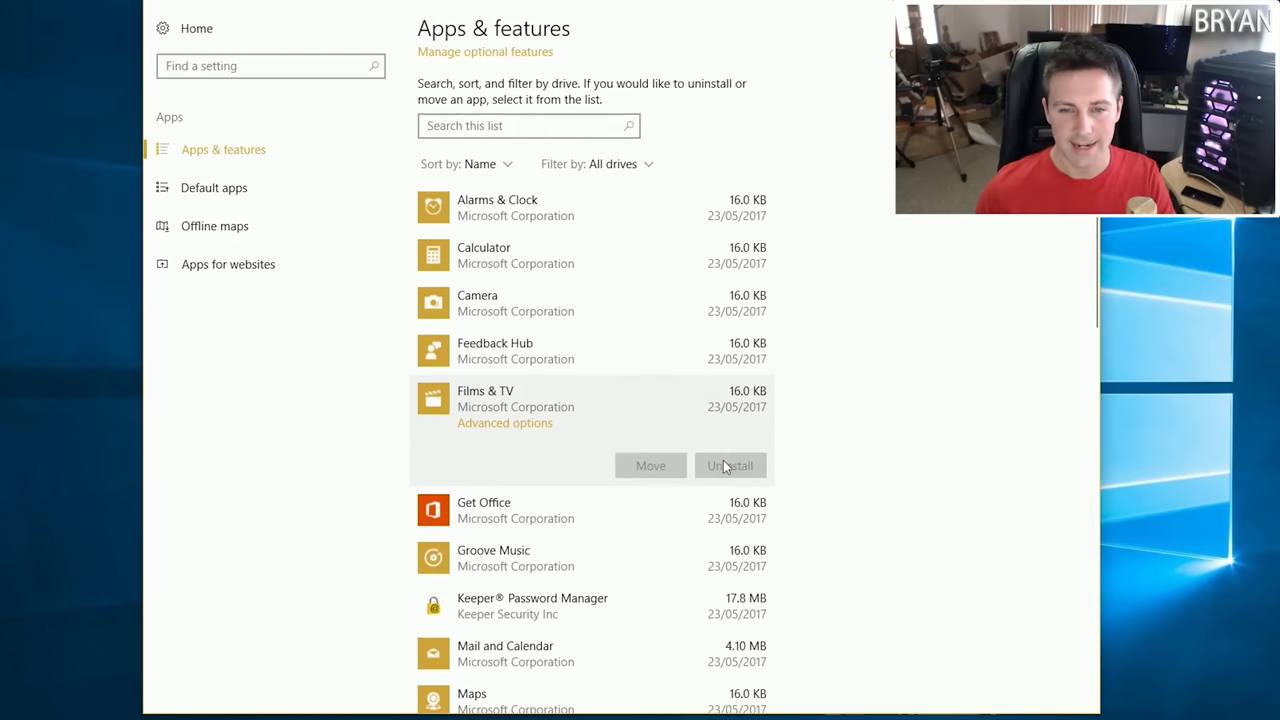
pyautogui.click(562, 419)
pyautogui.click(735, 477)
pyautogui.click(803, 438)
# Uninstall Keeper Password Manager and March of Empires
pyautogui.scroll(-2, 603, 443)
pyautogui.click(571, 402)
pyautogui.click(660, 505)
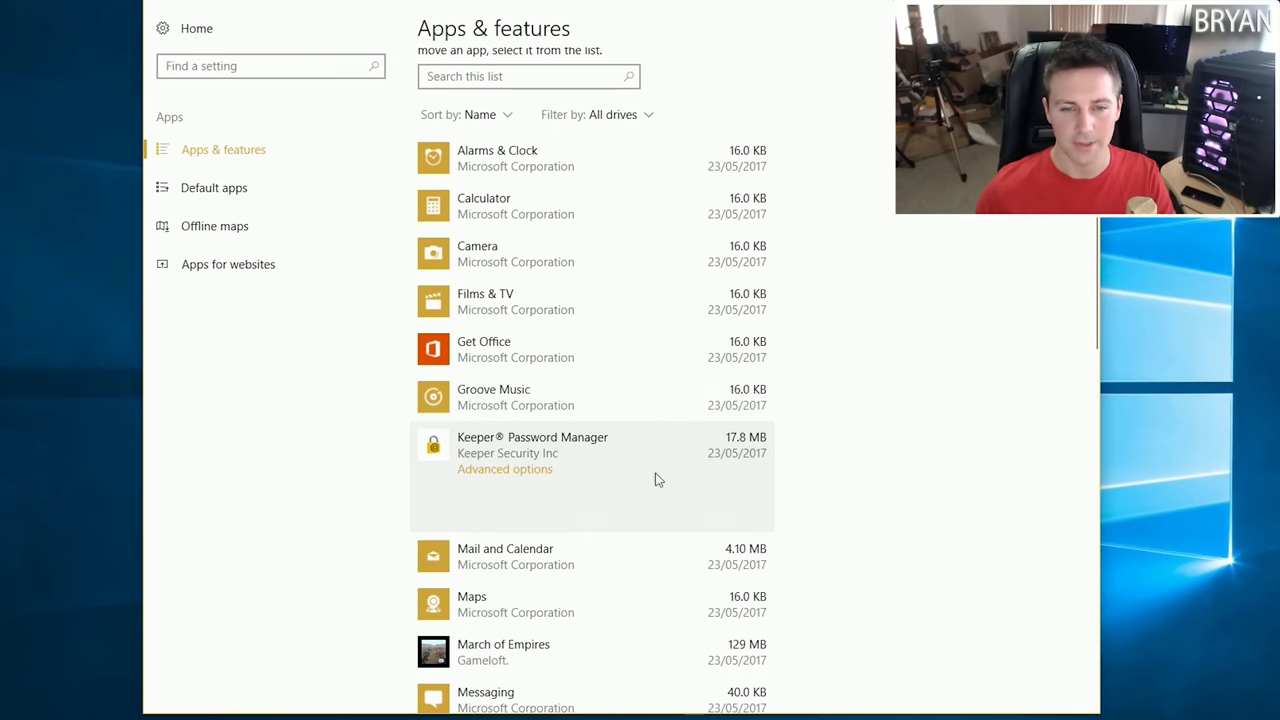
pyautogui.scroll(-2, 655, 450)
pyautogui.click(730, 412)
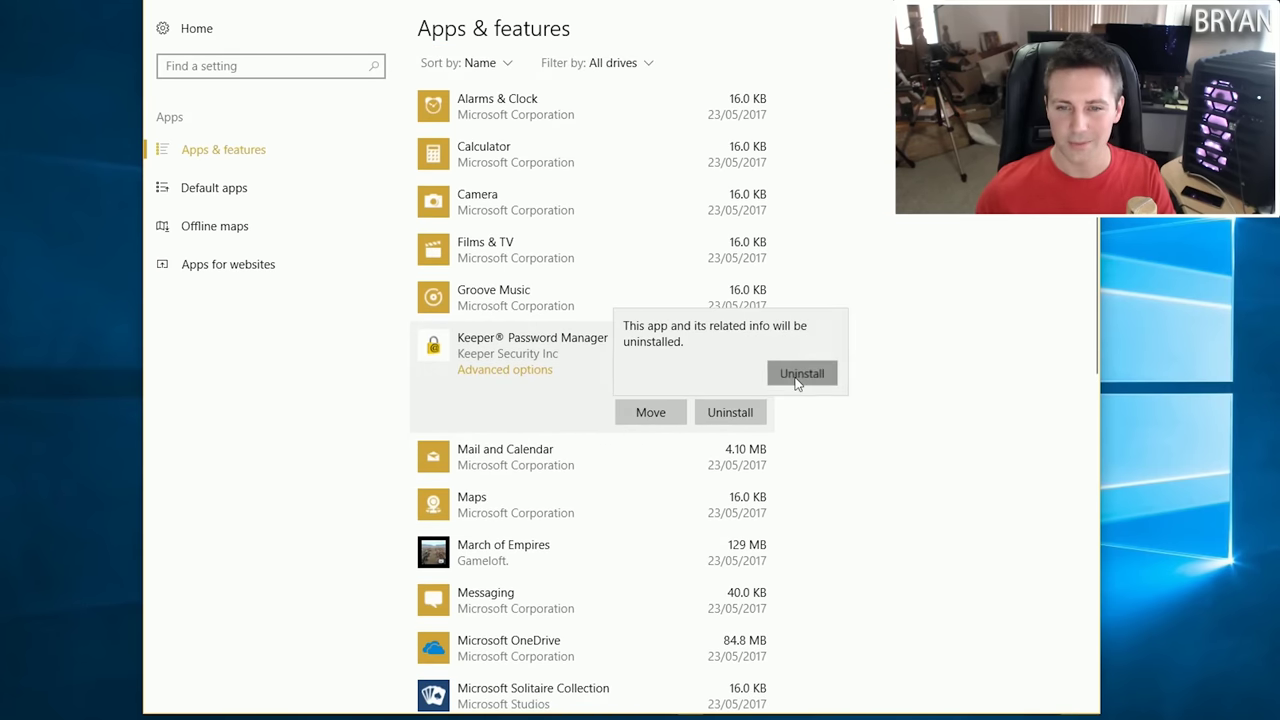
pyautogui.click(800, 371)
pyautogui.click(563, 457)
pyautogui.scroll(-2, 650, 475)
pyautogui.click(603, 466)
pyautogui.click(606, 472)
pyautogui.scroll(-2, 680, 467)
pyautogui.click(702, 450)
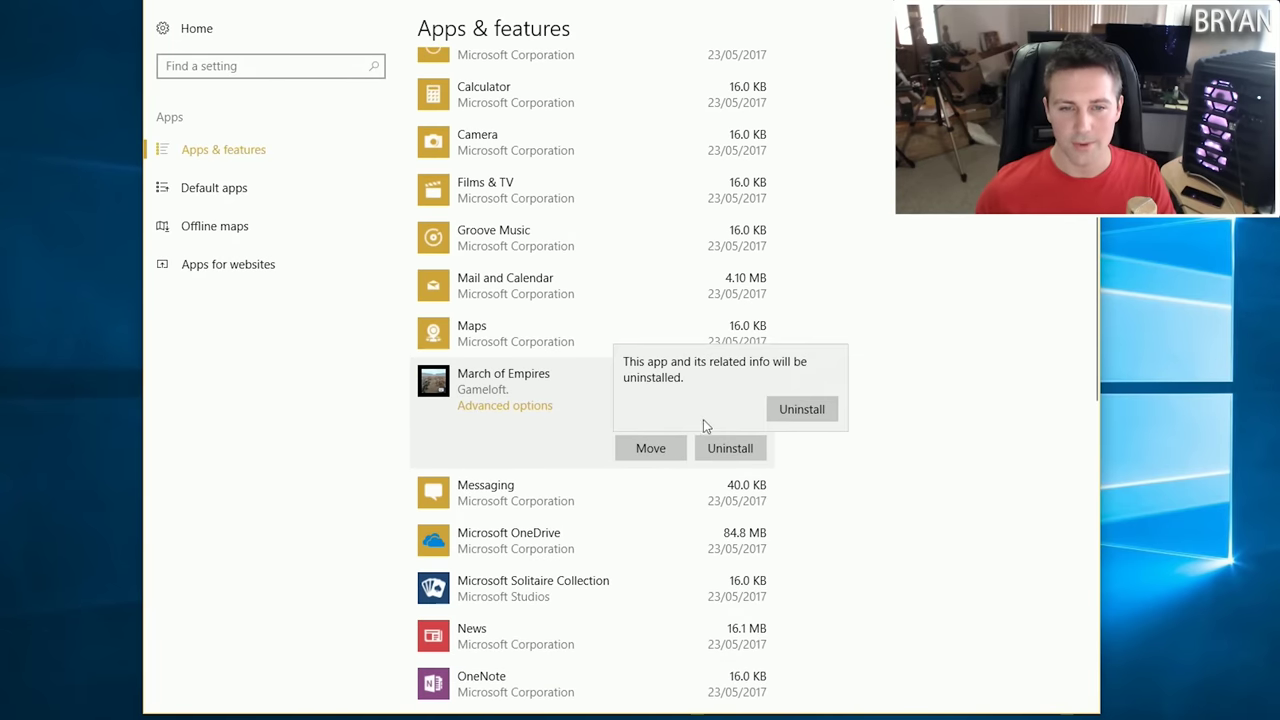
pyautogui.click(802, 409)
# Uninstall Microsoft OneDrive, approving its permission prompt, and Microsoft Solitaire Collection
pyautogui.click(571, 490)
pyautogui.click(625, 466)
pyautogui.click(715, 531)
pyautogui.click(800, 493)
pyautogui.click(600, 470)
pyautogui.scroll(-2, 686, 480)
pyautogui.click(574, 480)
pyautogui.scroll(-2, 670, 480)
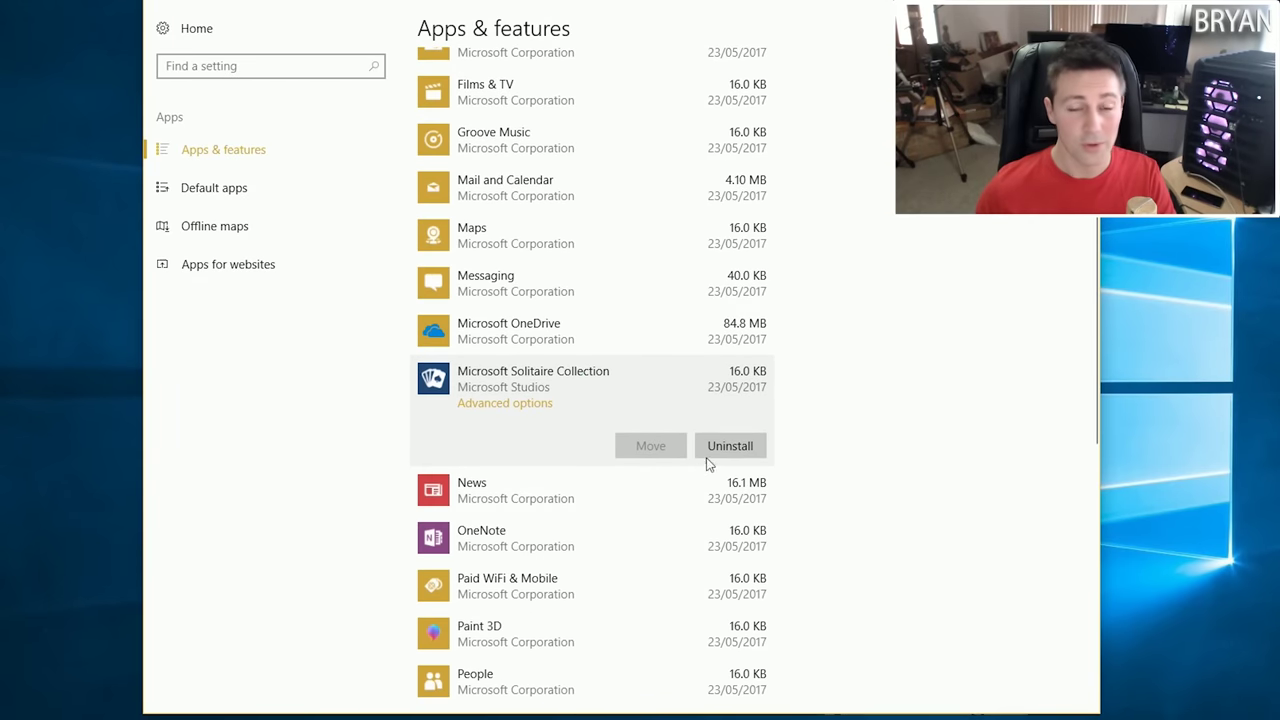
pyautogui.click(741, 443)
pyautogui.click(806, 408)
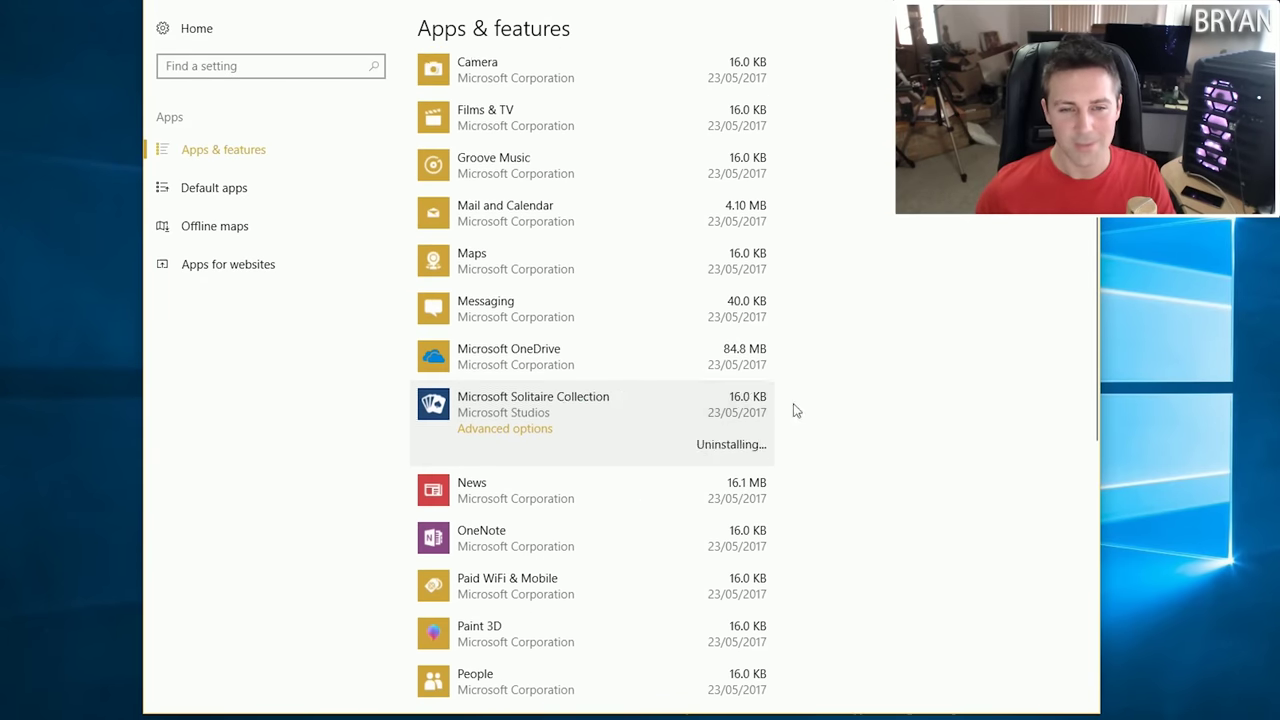
# Uninstall Paid WiFi & Mobile
pyautogui.click(566, 460)
pyautogui.scroll(-2, 580, 460)
pyautogui.click(595, 458)
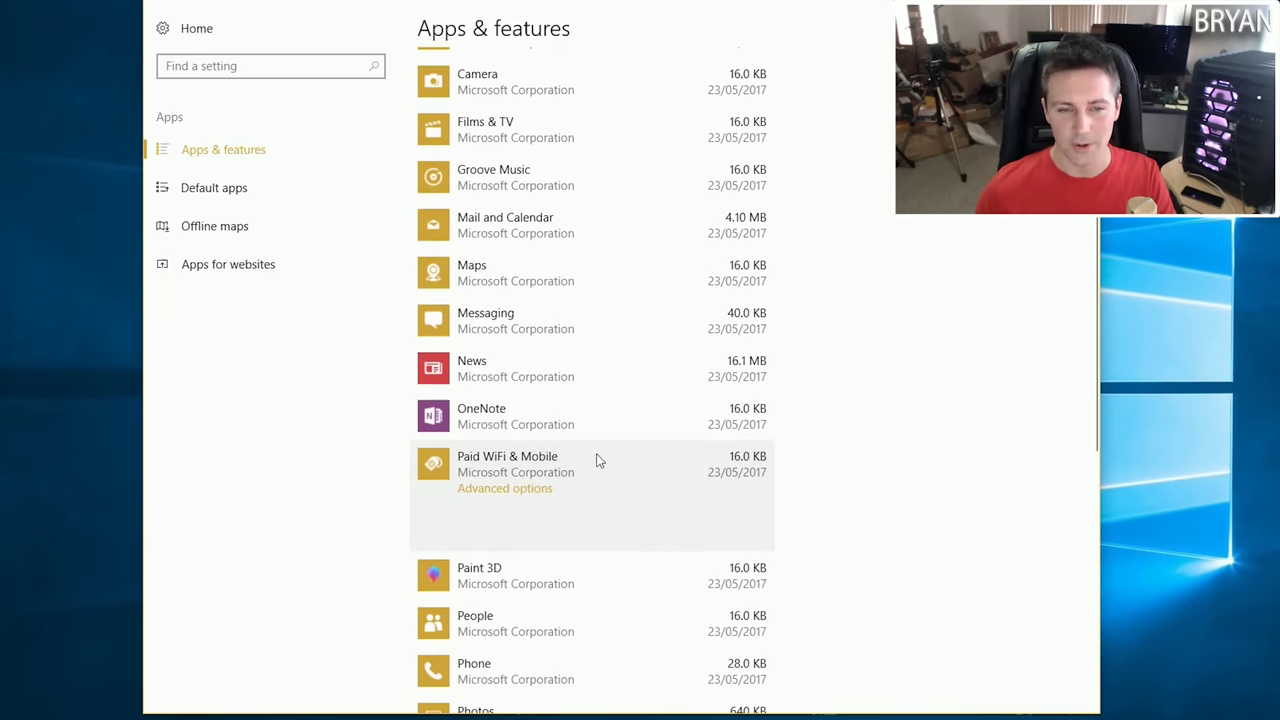
pyautogui.scroll(-2, 650, 458)
pyautogui.click(728, 432)
pyautogui.click(801, 392)
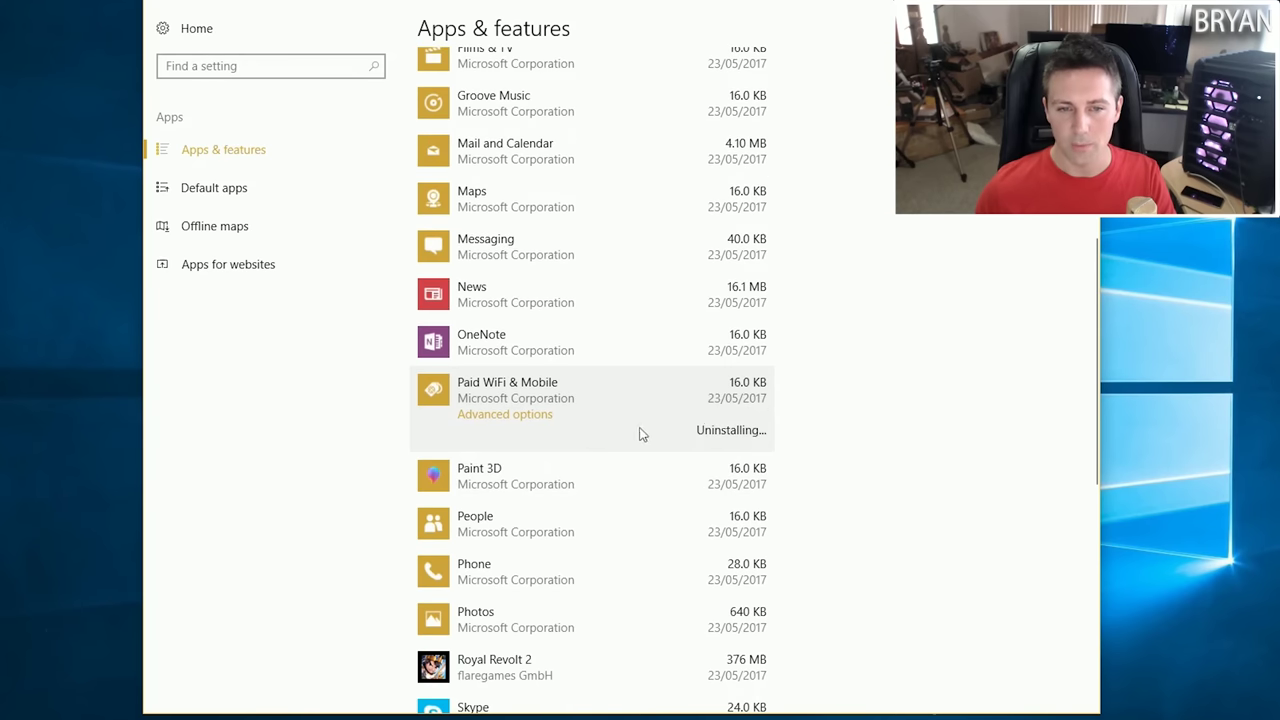
# Uninstall the Phone app
pyautogui.scroll(-2, 548, 398)
pyautogui.click(560, 392)
pyautogui.scroll(-2, 623, 417)
pyautogui.click(558, 352)
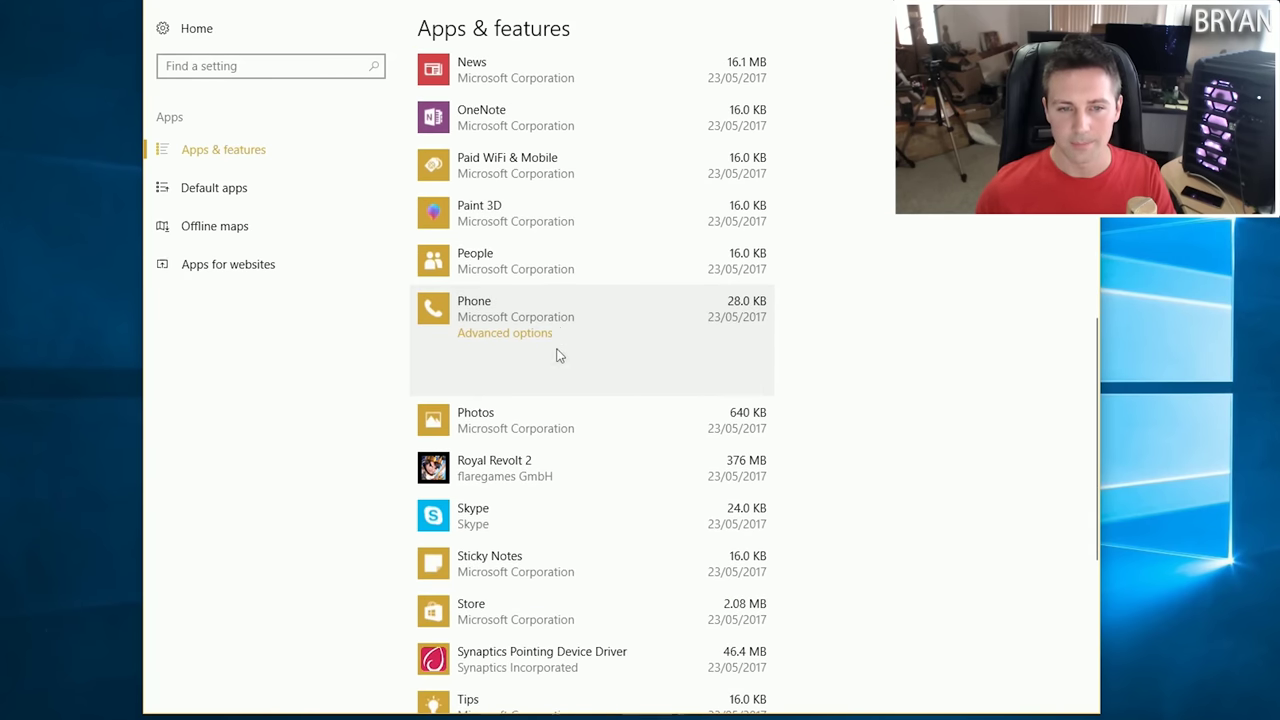
pyautogui.click(595, 265)
pyautogui.click(560, 375)
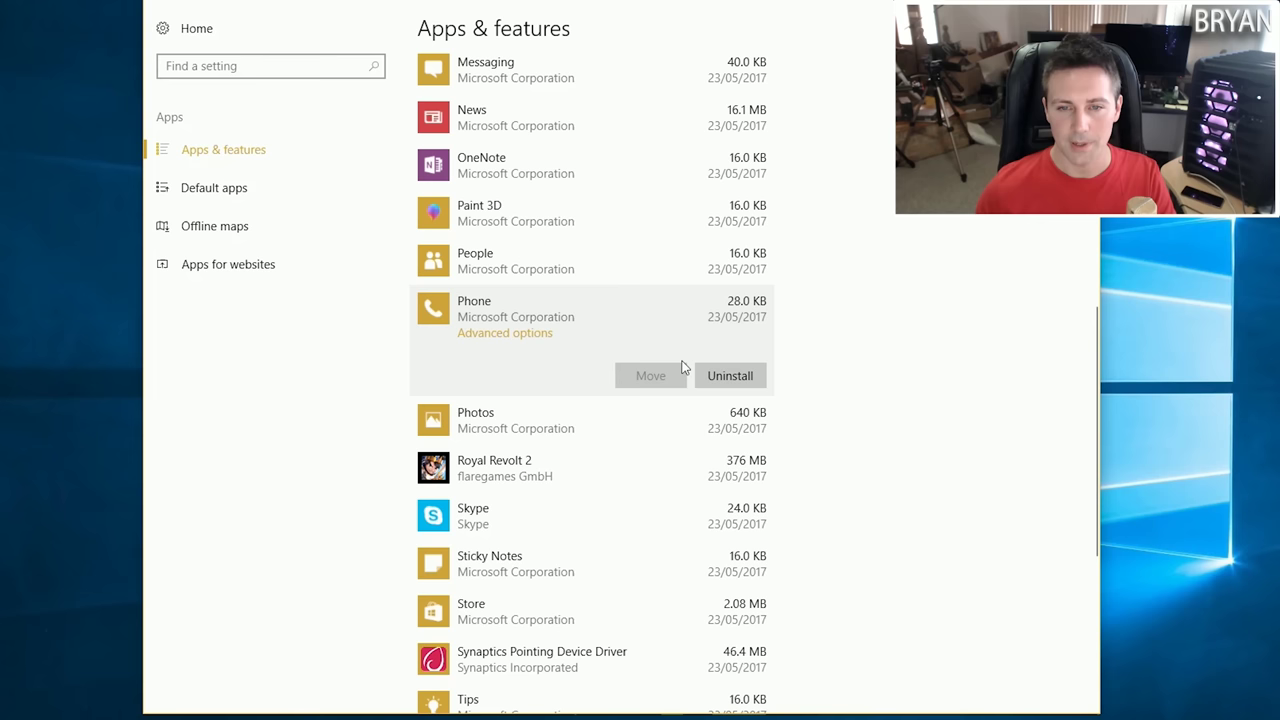
pyautogui.click(730, 375)
pyautogui.click(795, 339)
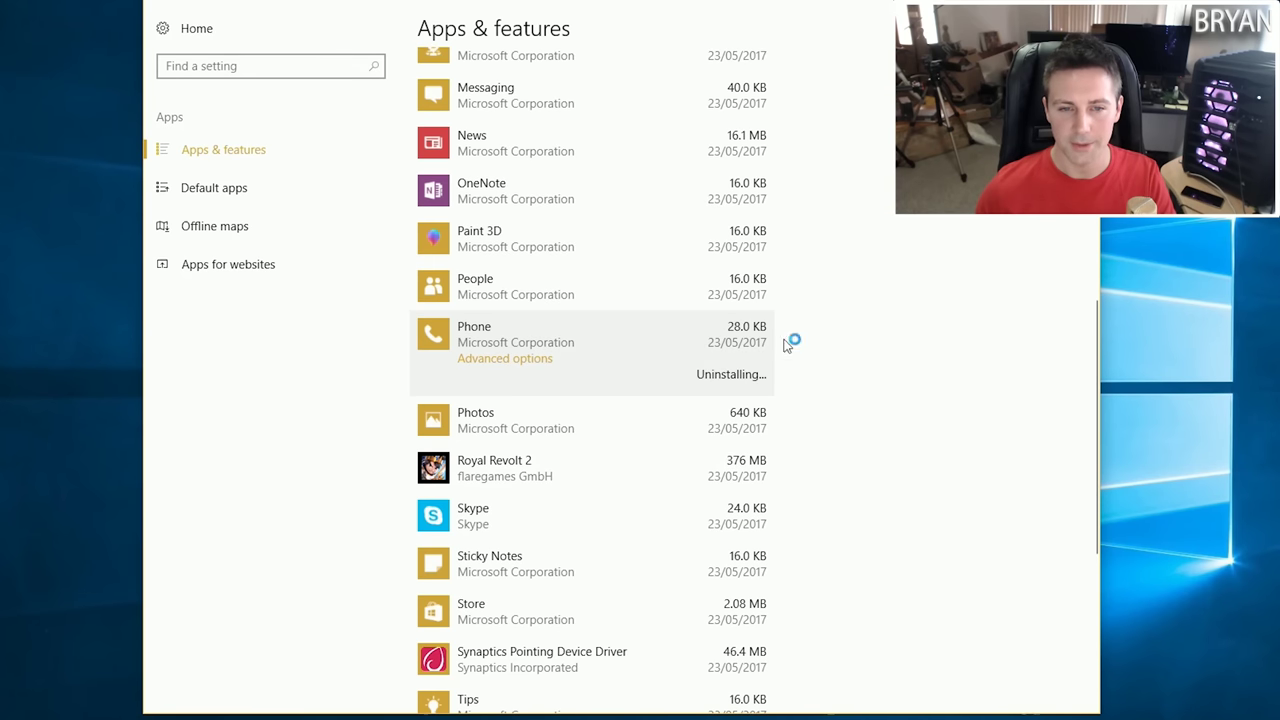
# Uninstall Royal Revolt 2 and Skype
pyautogui.click(585, 422)
pyautogui.click(580, 425)
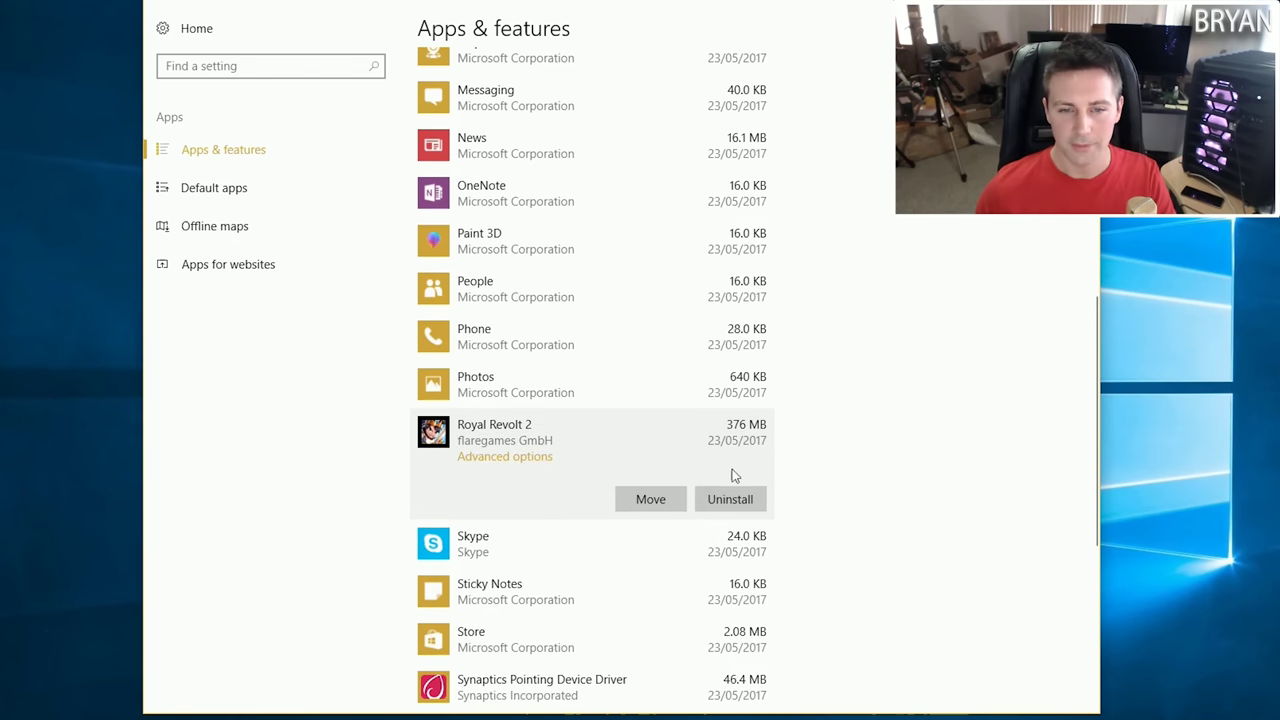
pyautogui.click(730, 499)
pyautogui.click(806, 458)
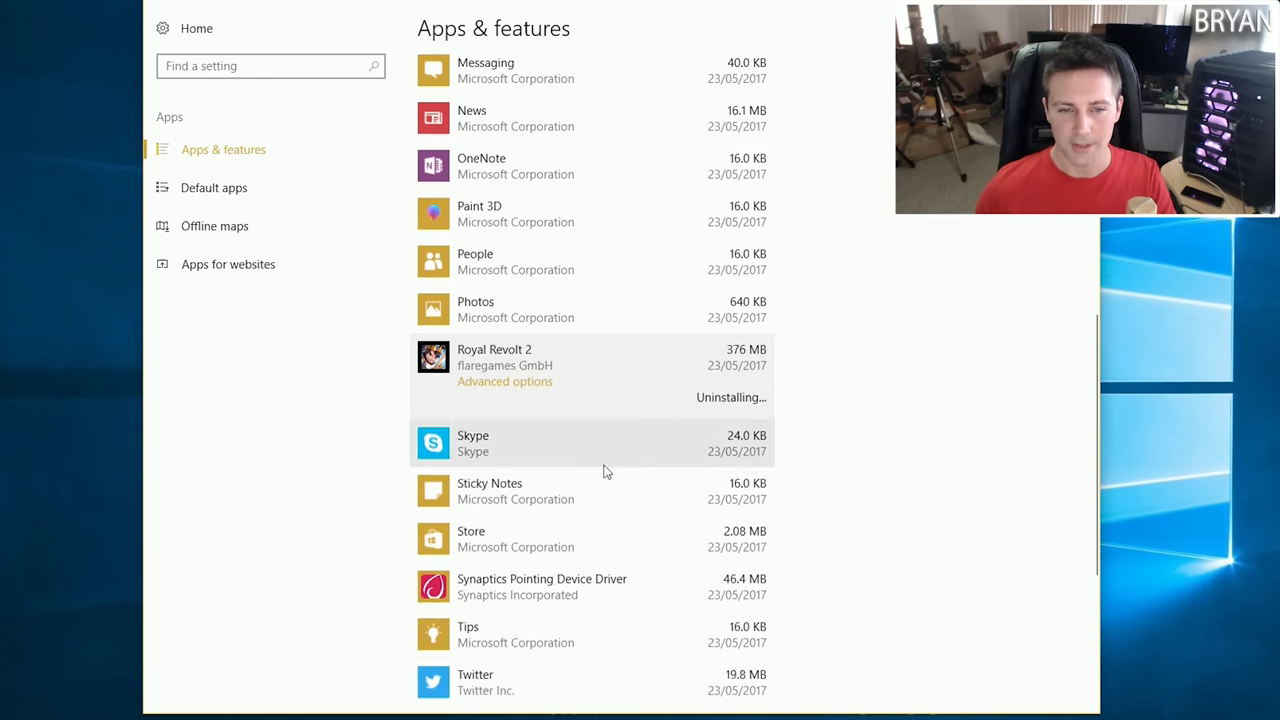
pyautogui.click(556, 428)
pyautogui.click(731, 488)
pyautogui.click(803, 446)
# Uninstall the Synaptics Pointing Device Driver, approving the permission prompt and restart warning
pyautogui.click(546, 420)
pyautogui.click(668, 521)
pyautogui.click(571, 471)
pyautogui.click(737, 529)
pyautogui.click(803, 491)
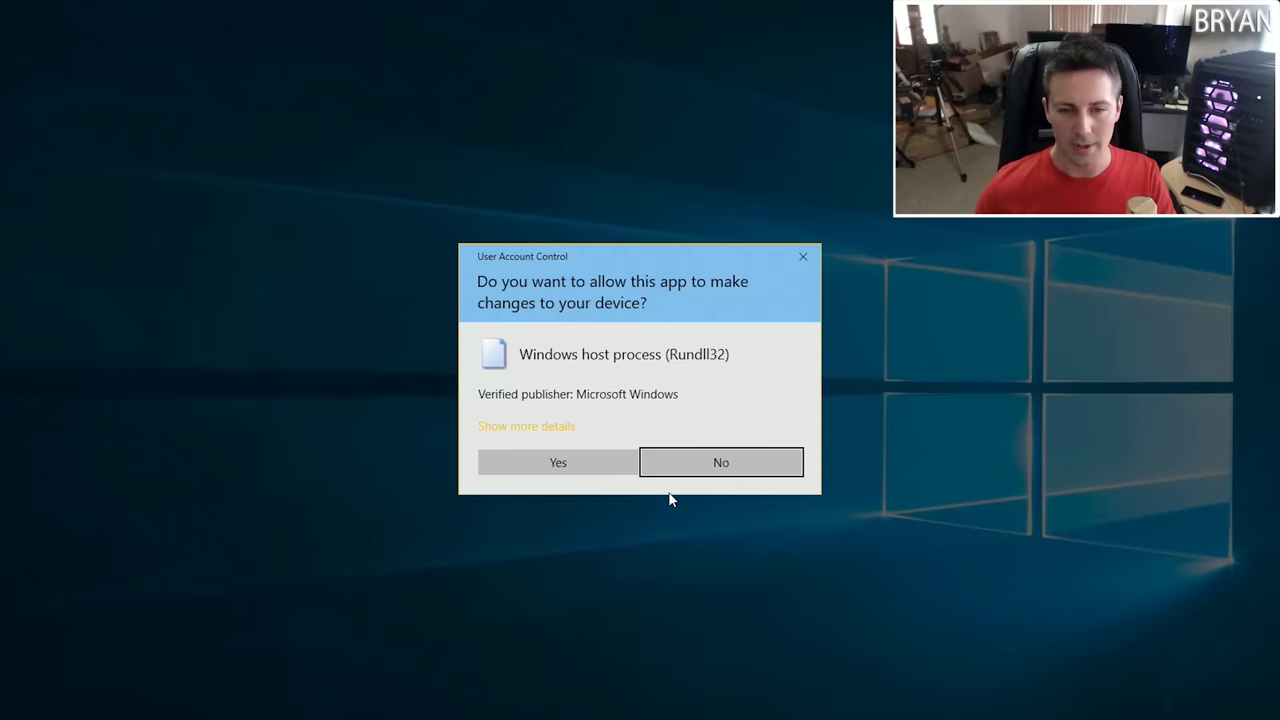
pyautogui.click(603, 463)
pyautogui.click(703, 437)
# Uninstall Tips and Twitter
pyautogui.click(575, 477)
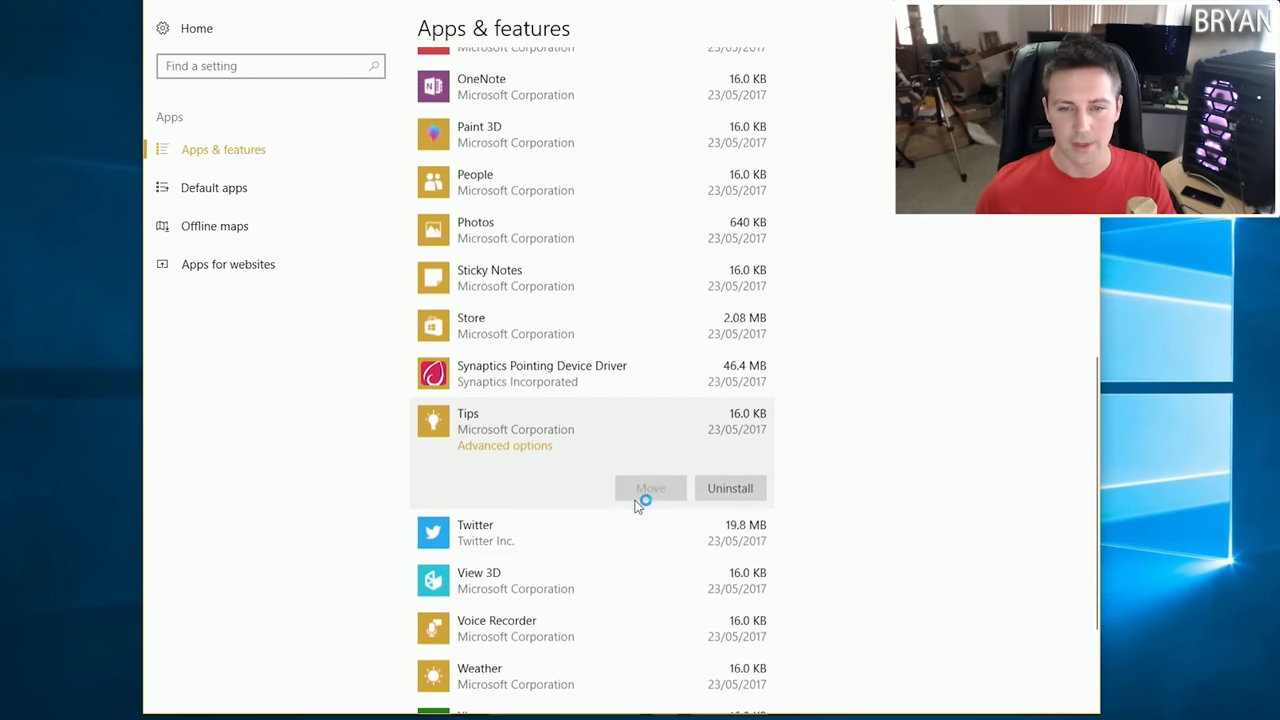
pyautogui.click(774, 420)
pyautogui.click(730, 444)
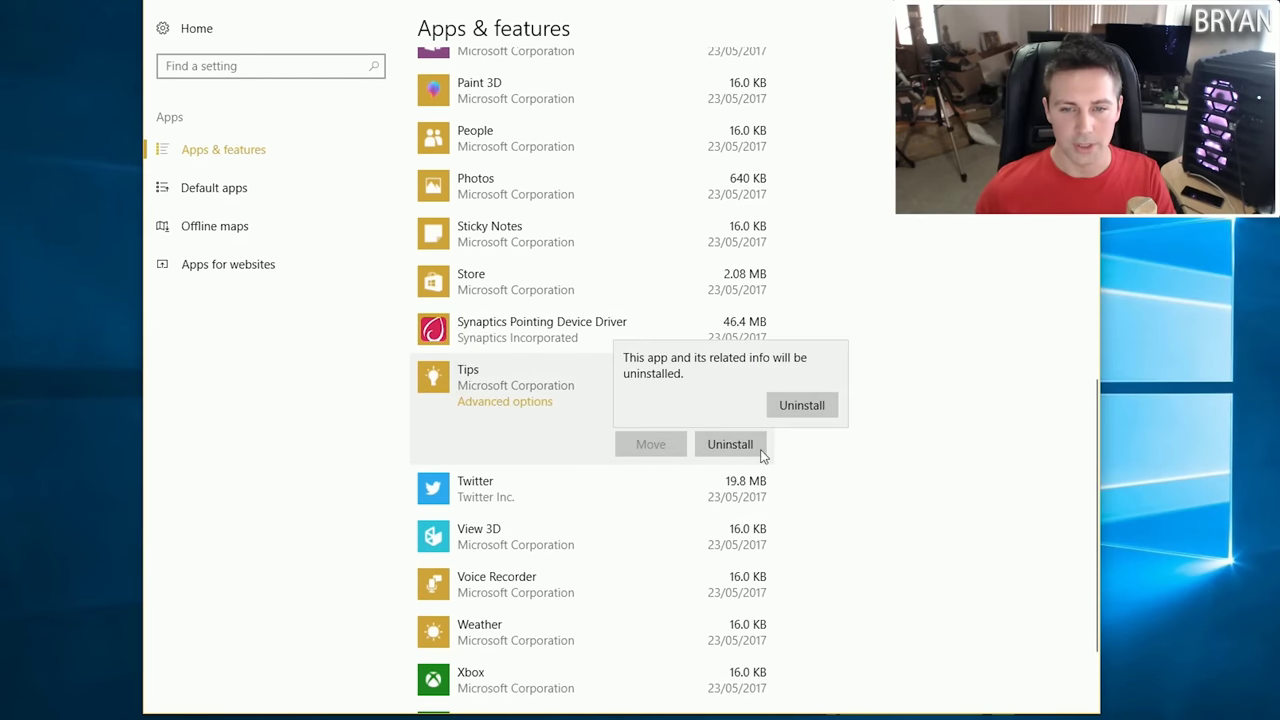
pyautogui.click(803, 406)
pyautogui.click(609, 480)
pyautogui.click(731, 417)
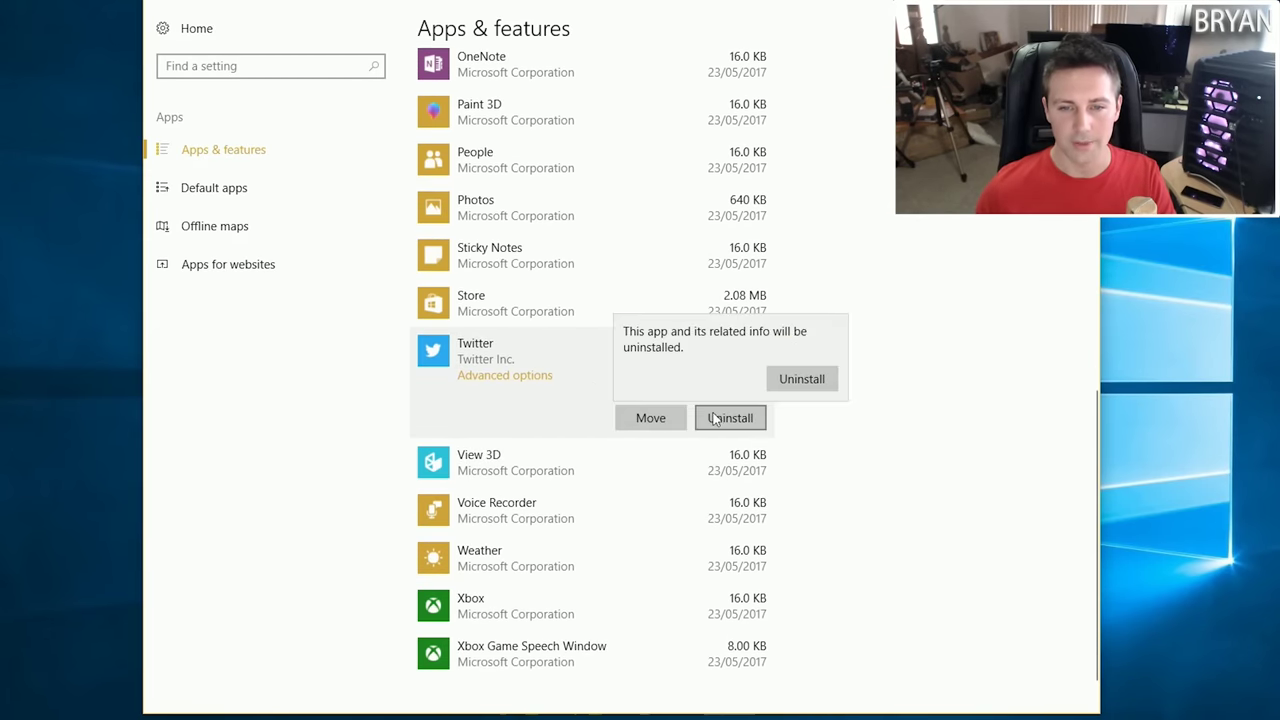
pyautogui.click(789, 390)
# Uninstall Weather, then check the remaining Xbox entries
pyautogui.click(609, 460)
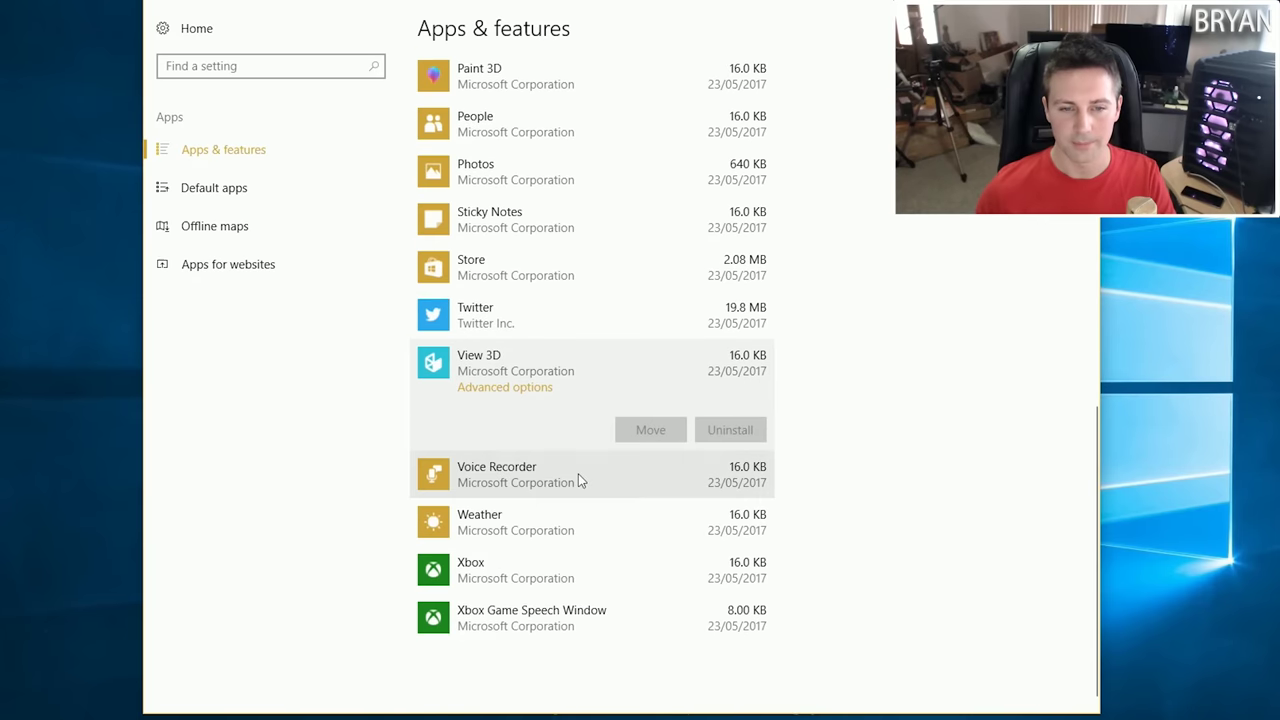
pyautogui.click(578, 473)
pyautogui.click(603, 569)
pyautogui.click(566, 542)
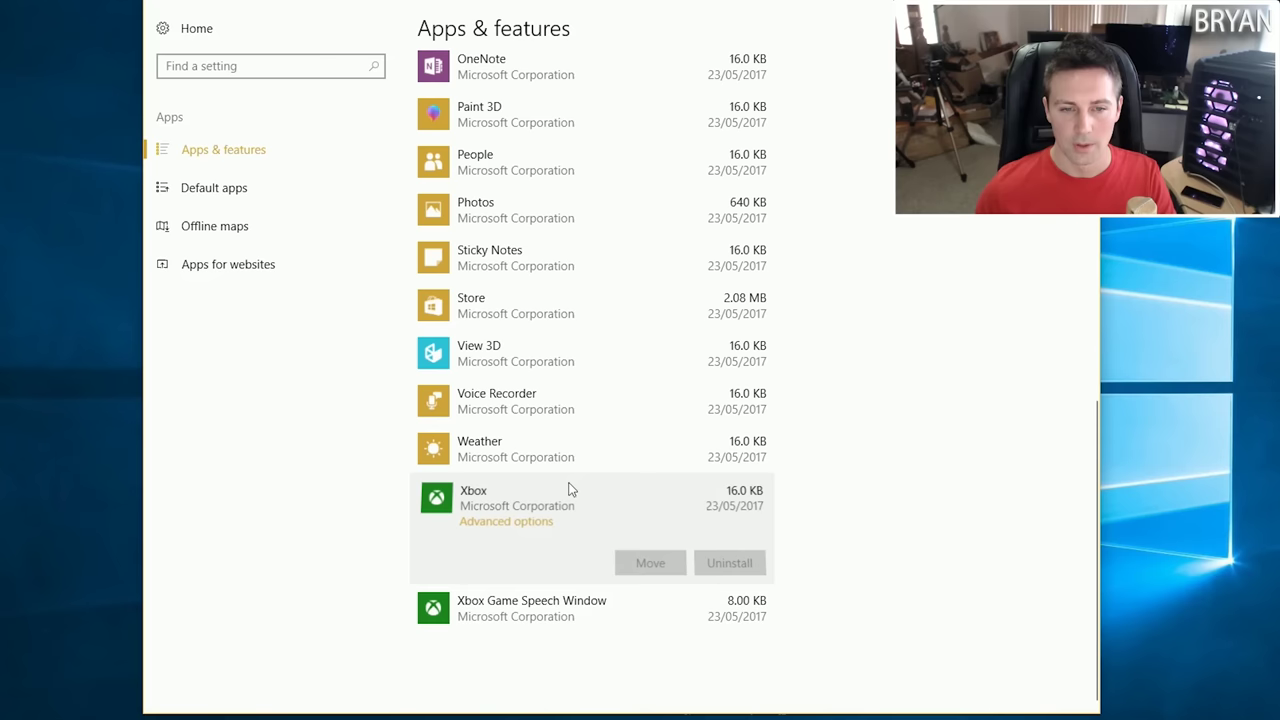
pyautogui.click(660, 455)
pyautogui.click(730, 516)
pyautogui.click(802, 476)
pyautogui.click(549, 550)
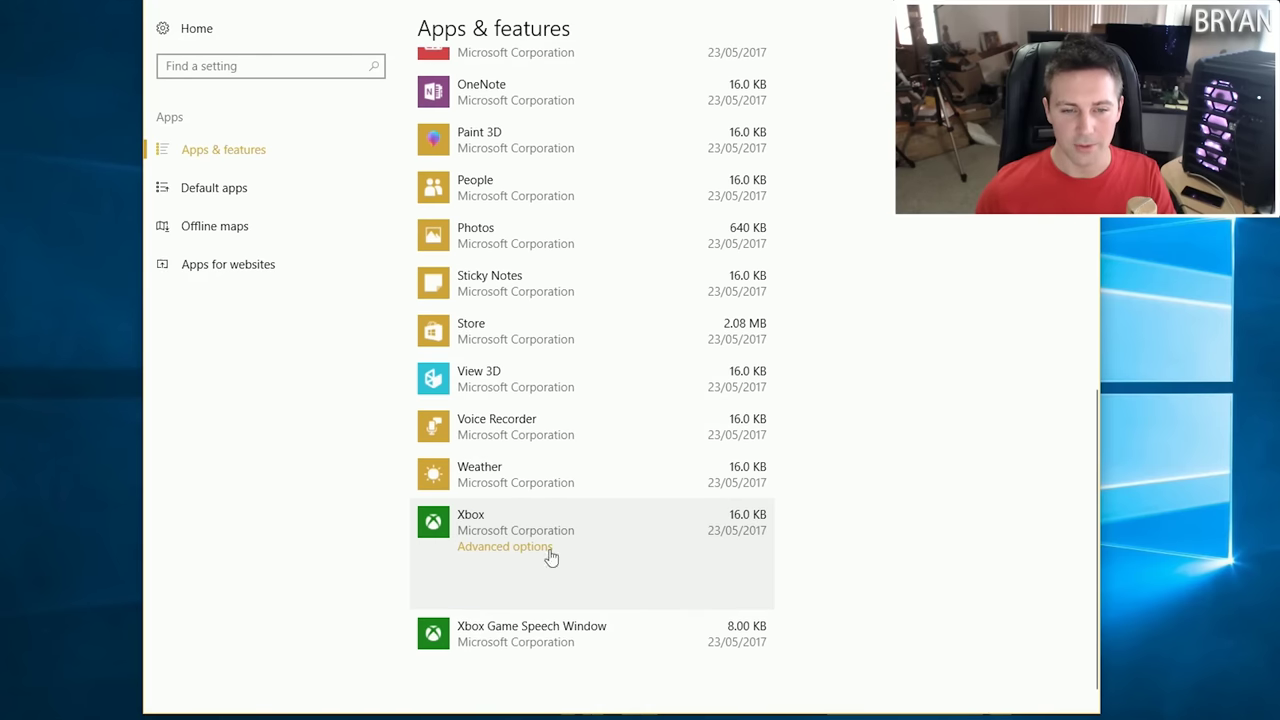
pyautogui.click(560, 632)
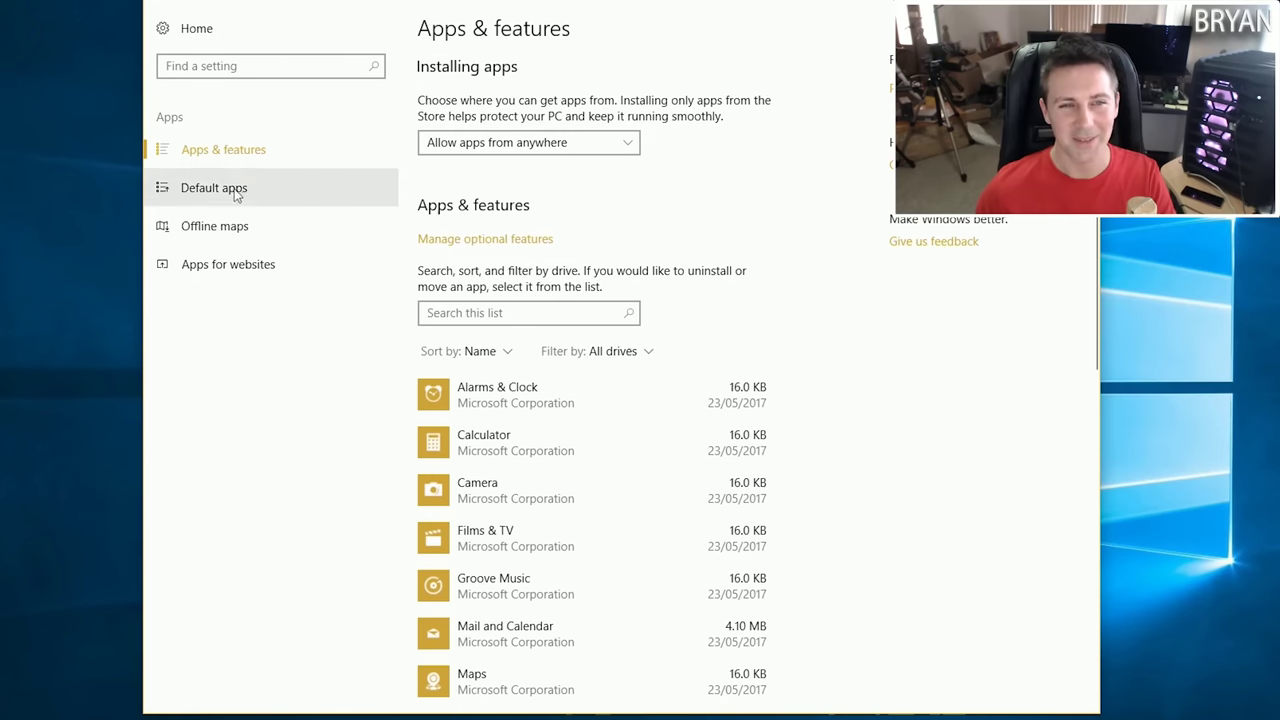
# Scroll past the app list and default apps to reach the Offline maps page
pyautogui.scroll(-5, 588, 435)
pyautogui.scroll(-2, 590, 430)
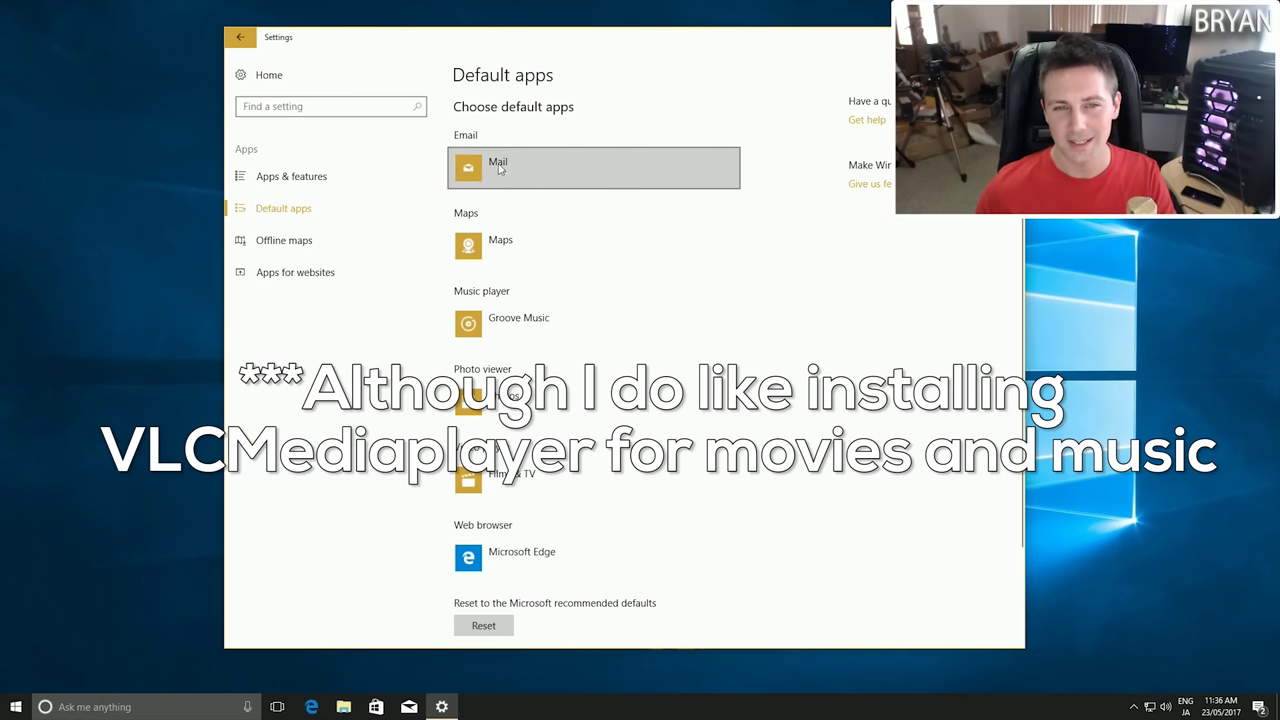
pyautogui.click(321, 245)
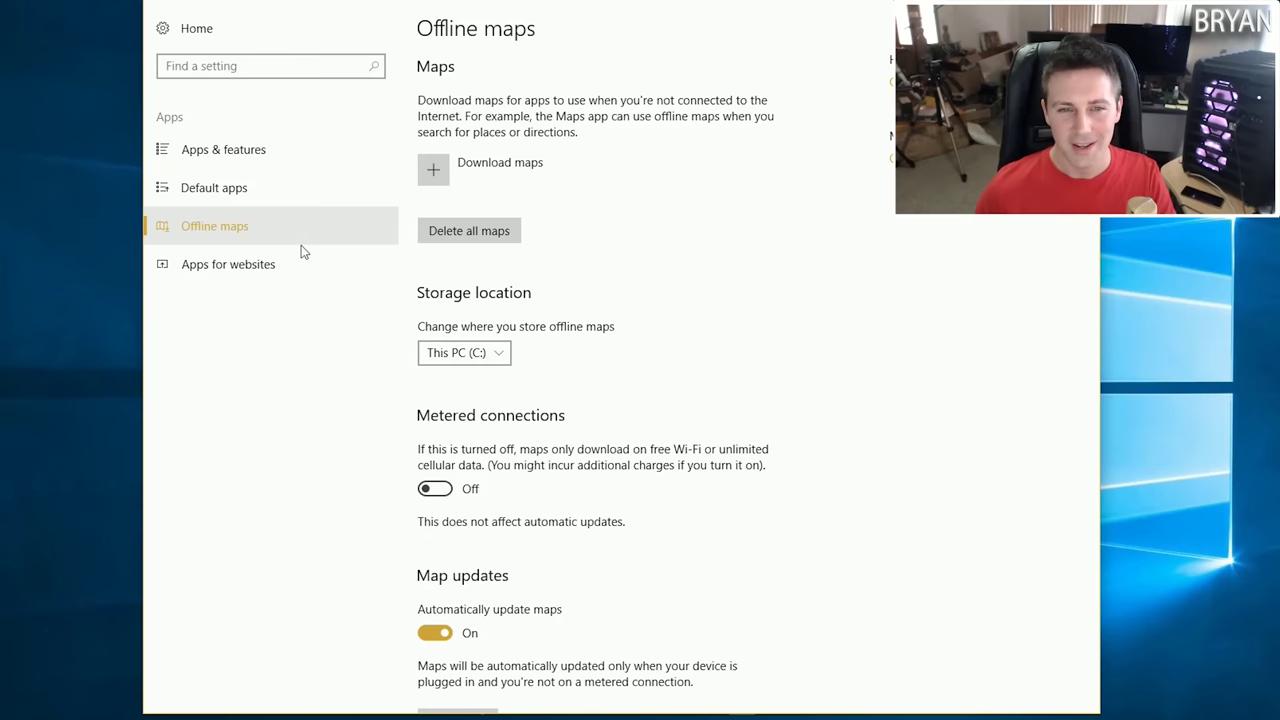
# Switch 'Automatically update maps' Off and delete all downloaded offline maps
pyautogui.scroll(-3, 477, 504)
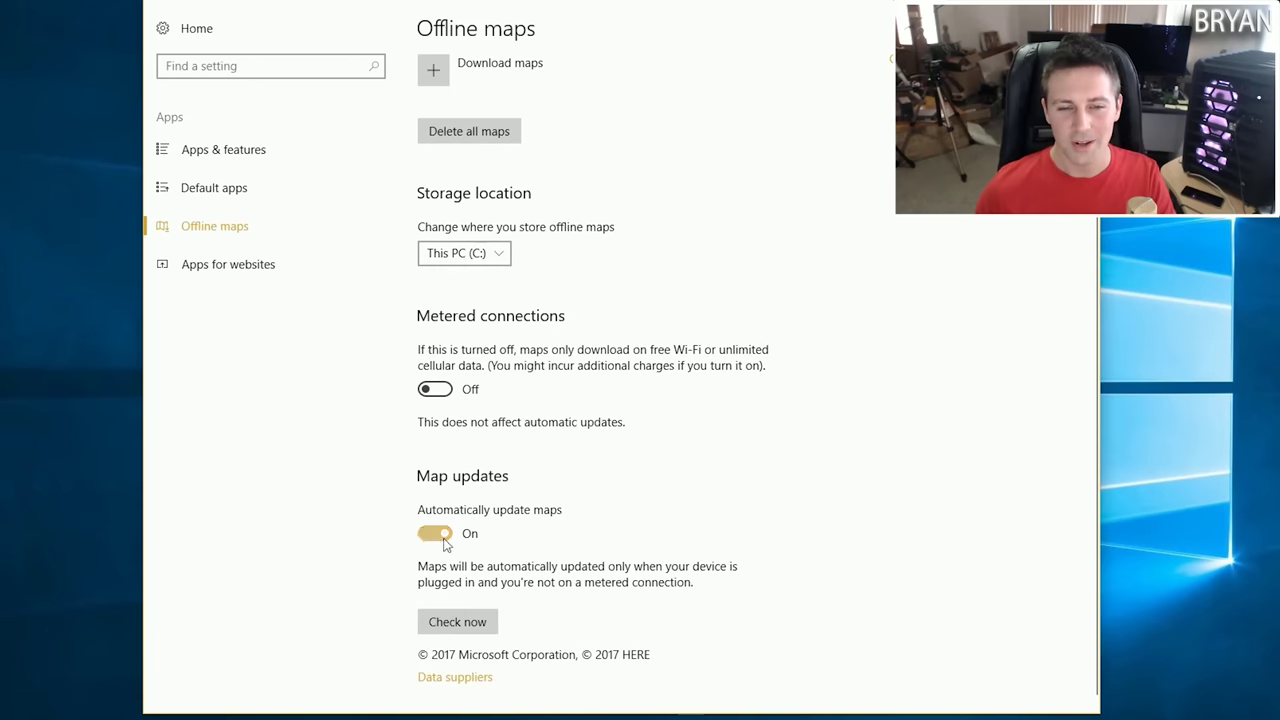
pyautogui.click(432, 541)
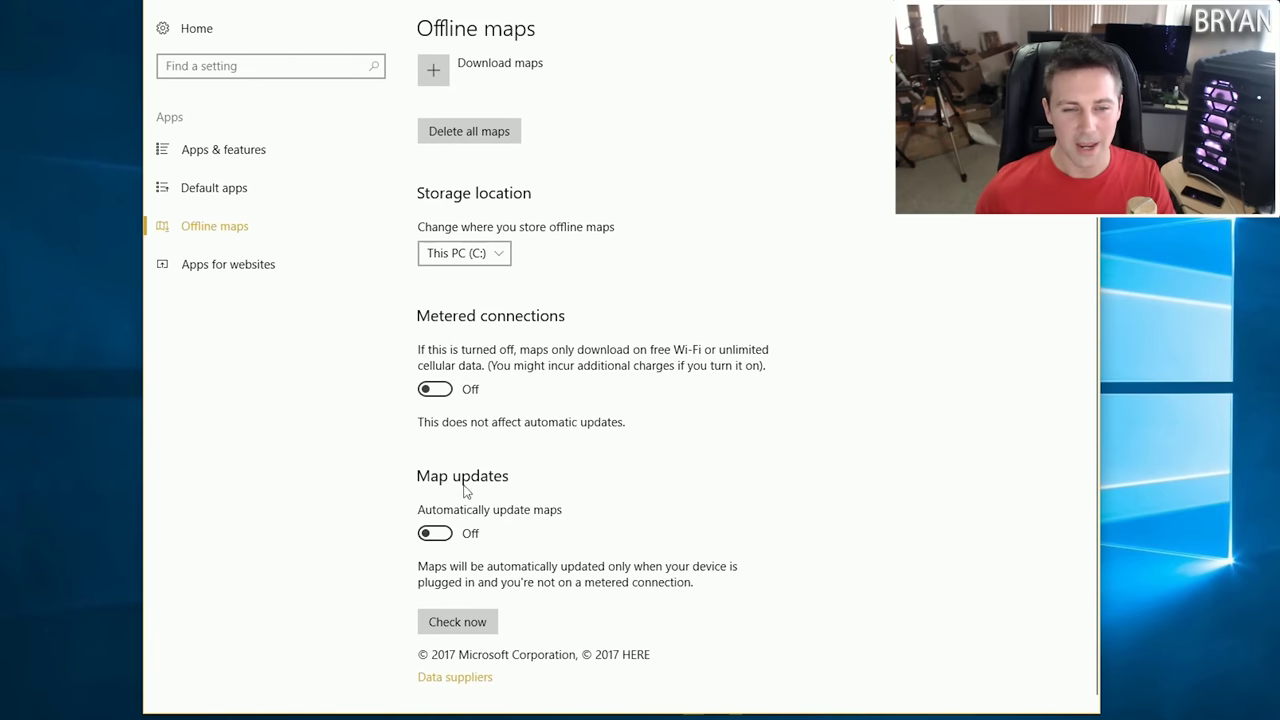
pyautogui.scroll(2, 461, 472)
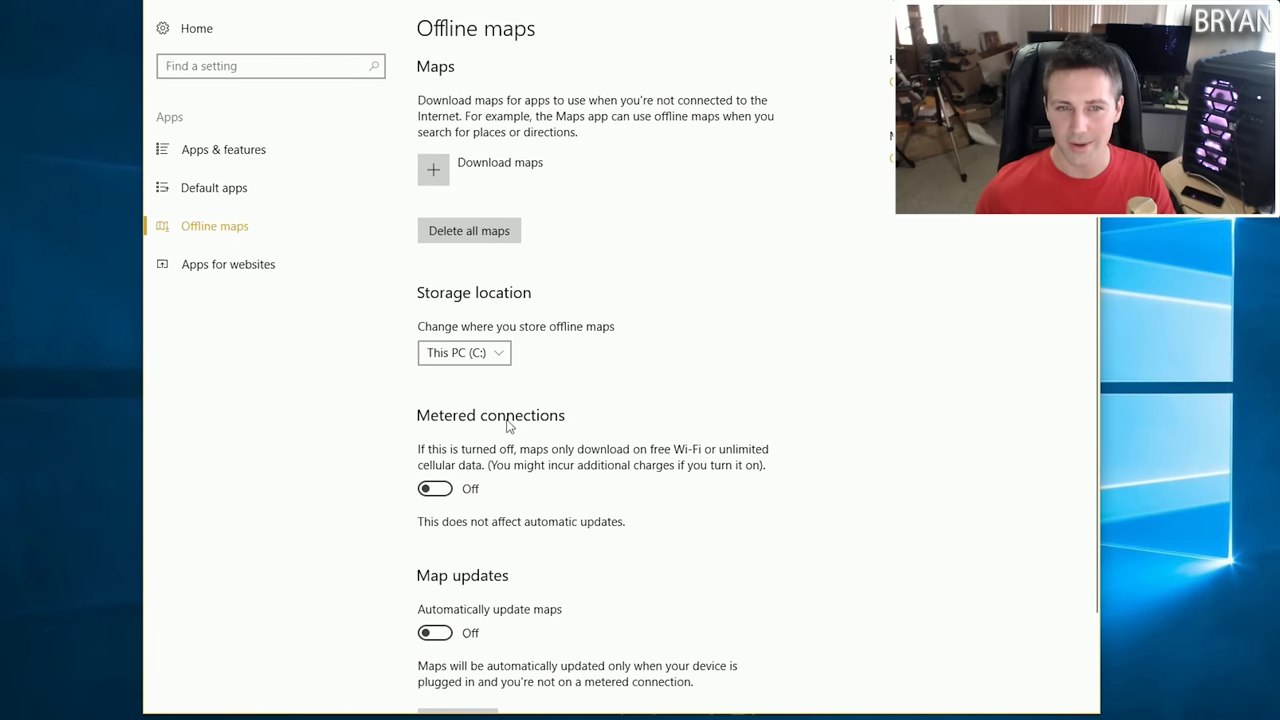
pyautogui.click(468, 240)
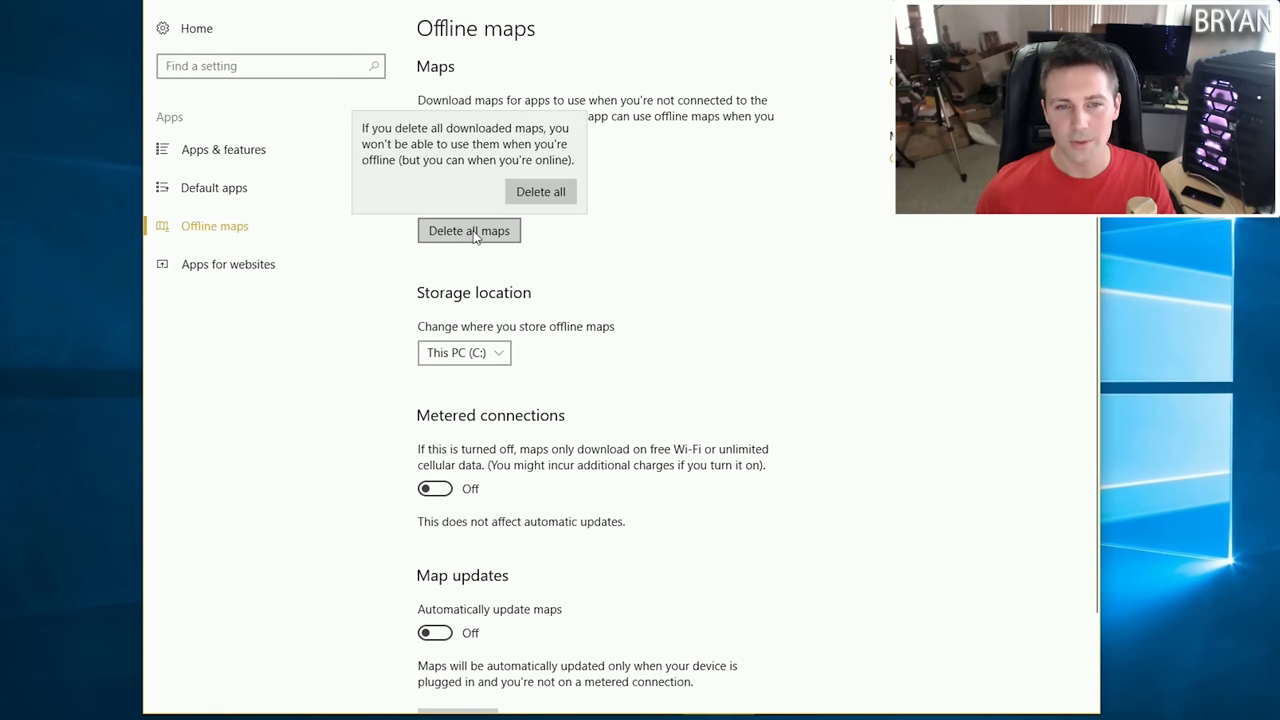
pyautogui.click(548, 190)
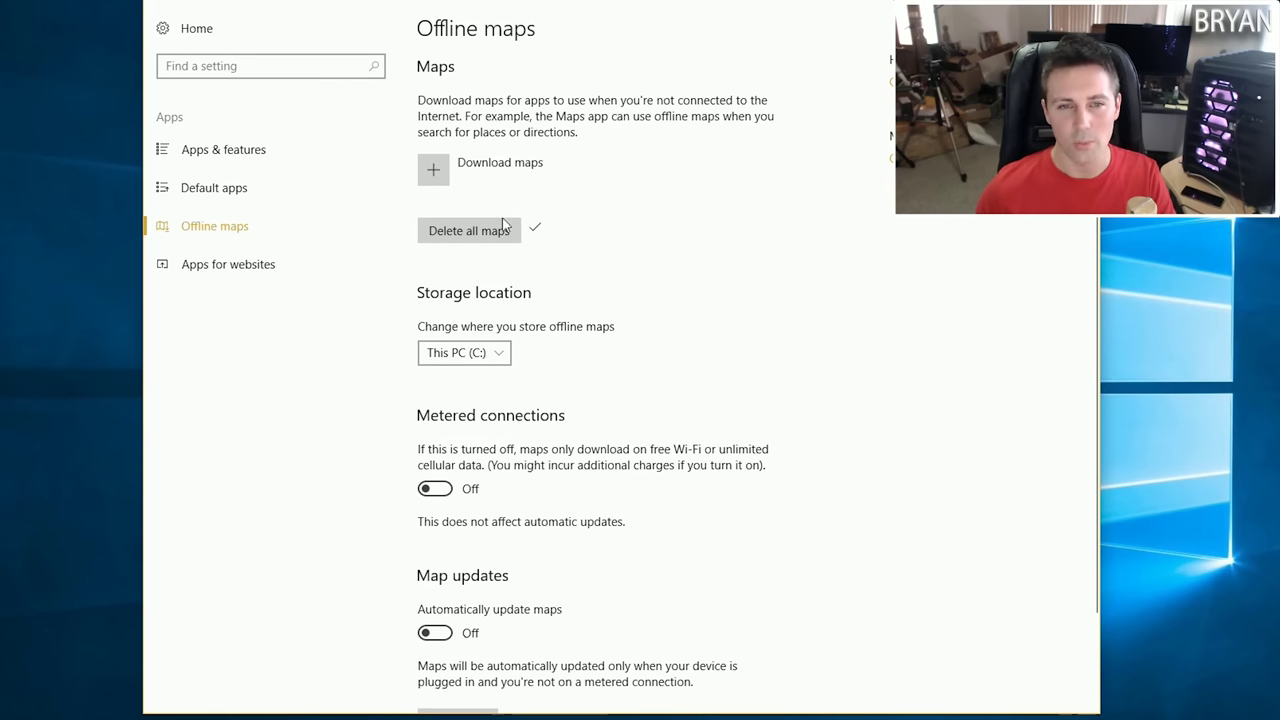
pyautogui.click(257, 263)
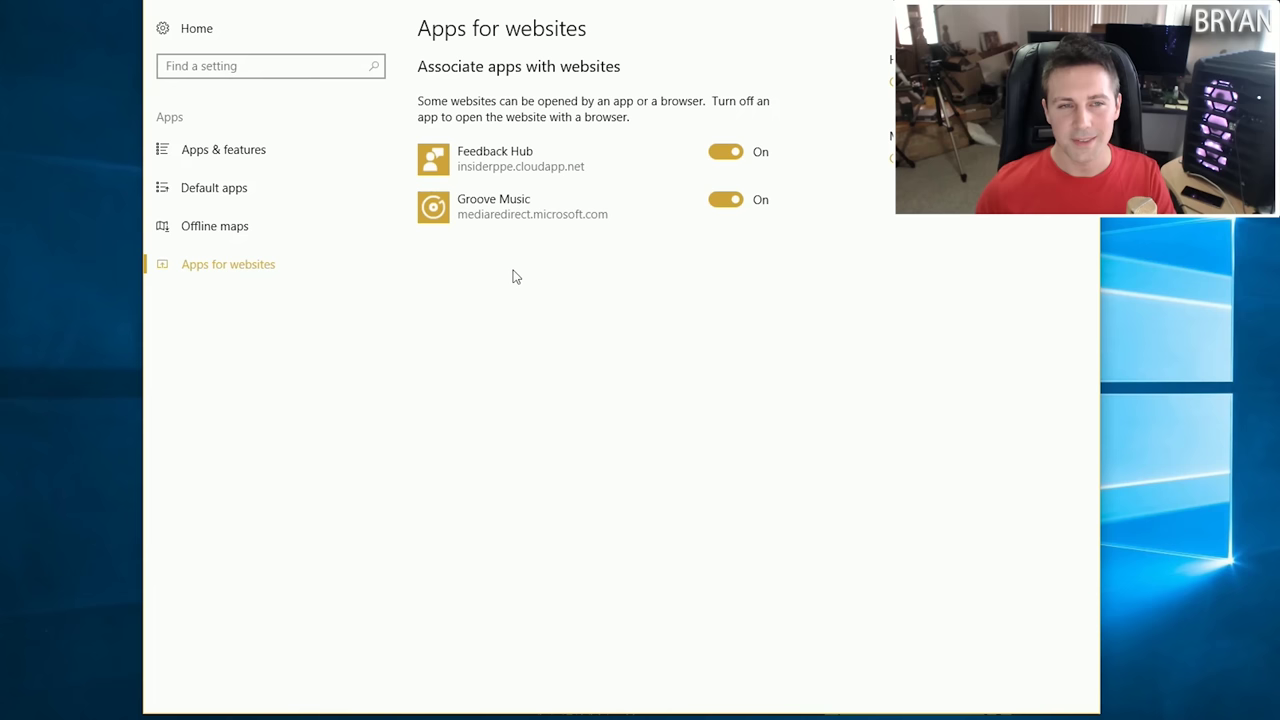
# Turn Off the Feedback Hub and Groove Music website toggles, then go Home
pyautogui.click(725, 155)
pyautogui.click(728, 201)
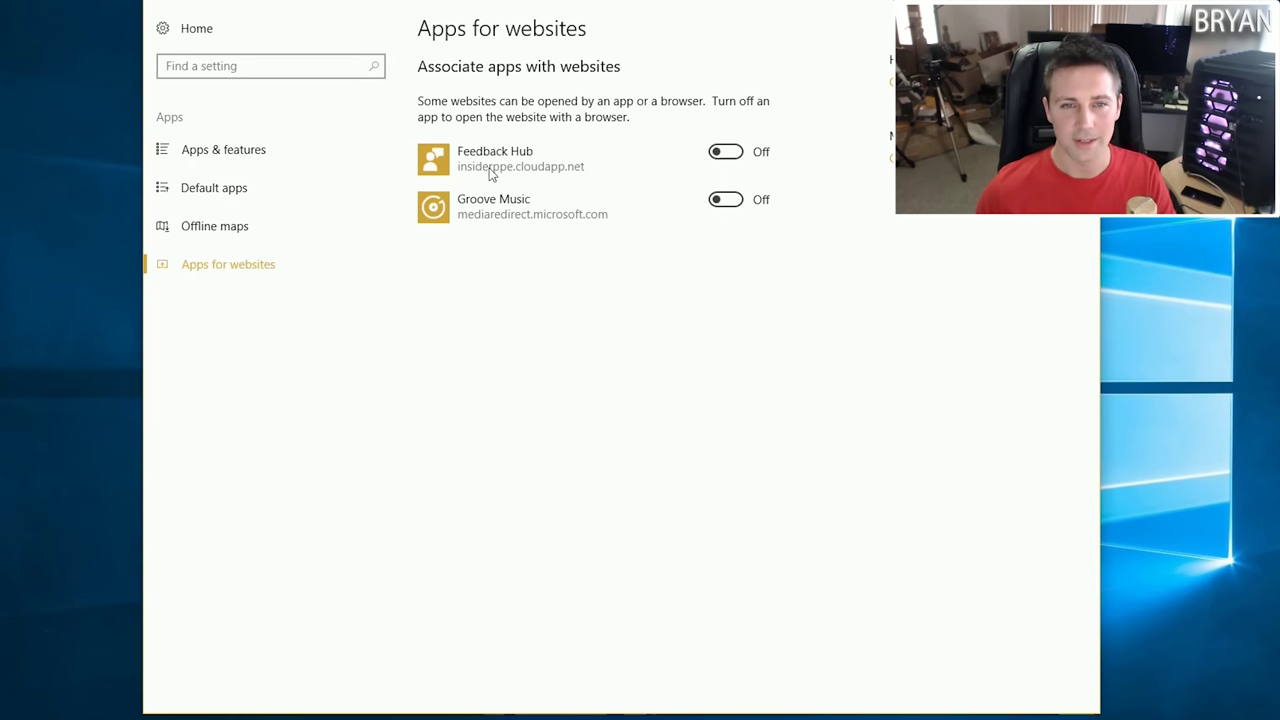
pyautogui.click(196, 28)
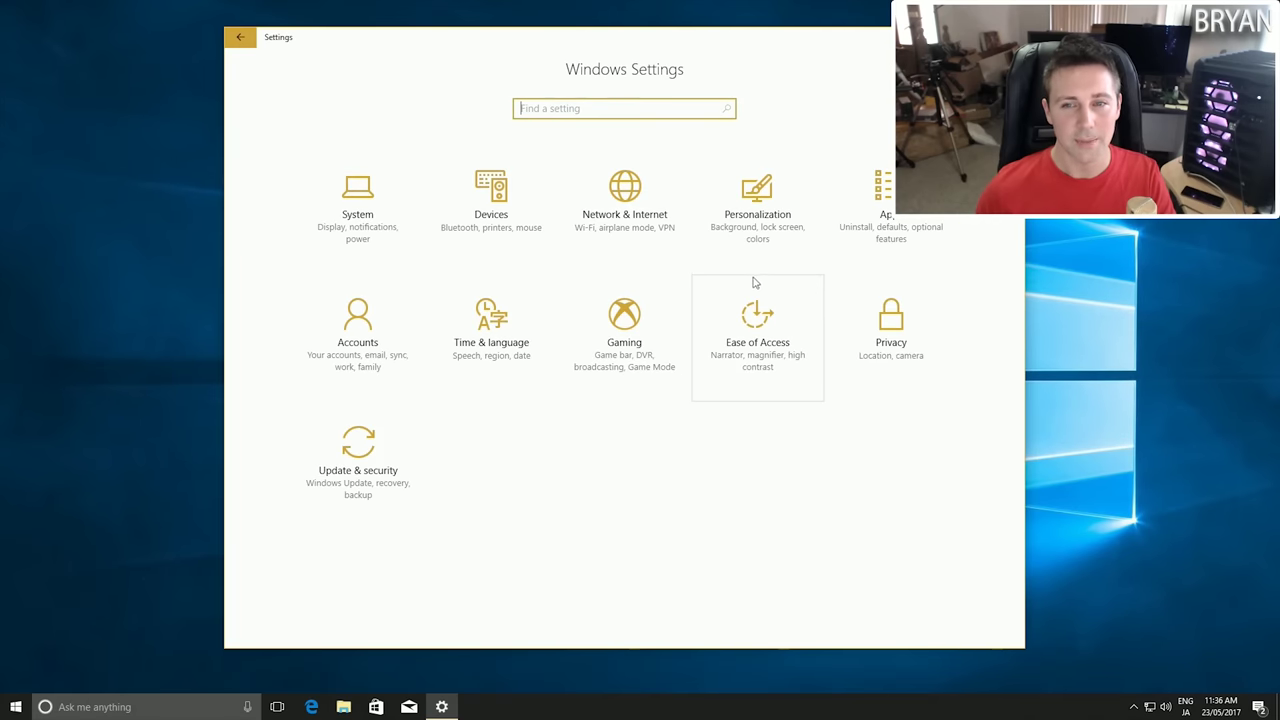
pyautogui.click(766, 226)
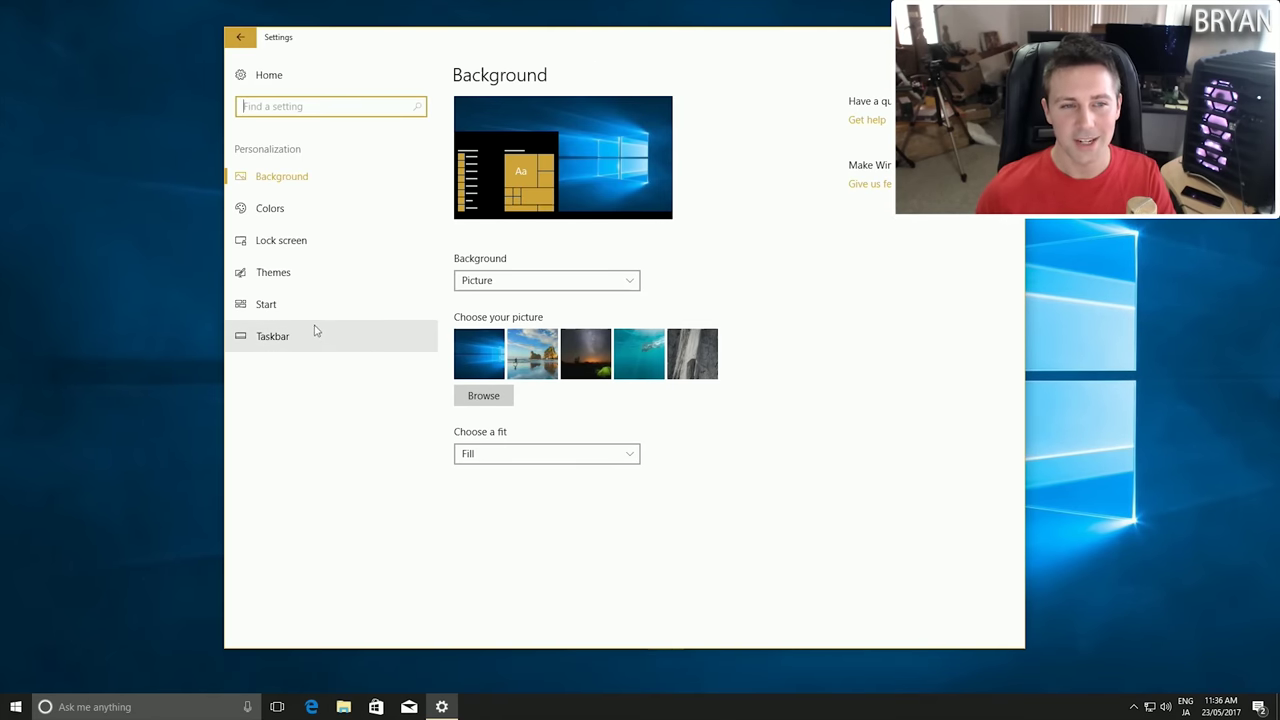
# In Personalization > Start, switch 'Occasionally show suggestions in Start' Off
pyautogui.click(314, 211)
pyautogui.click(317, 241)
pyautogui.click(313, 273)
pyautogui.click(308, 301)
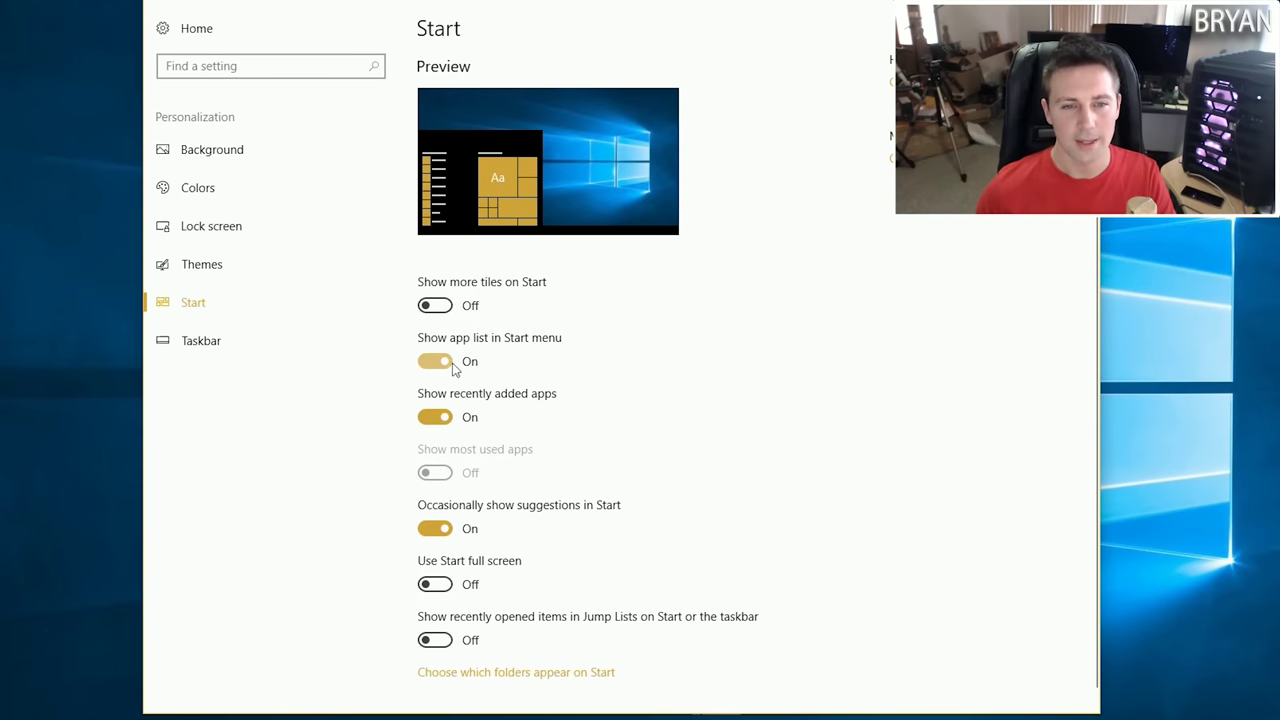
pyautogui.click(440, 528)
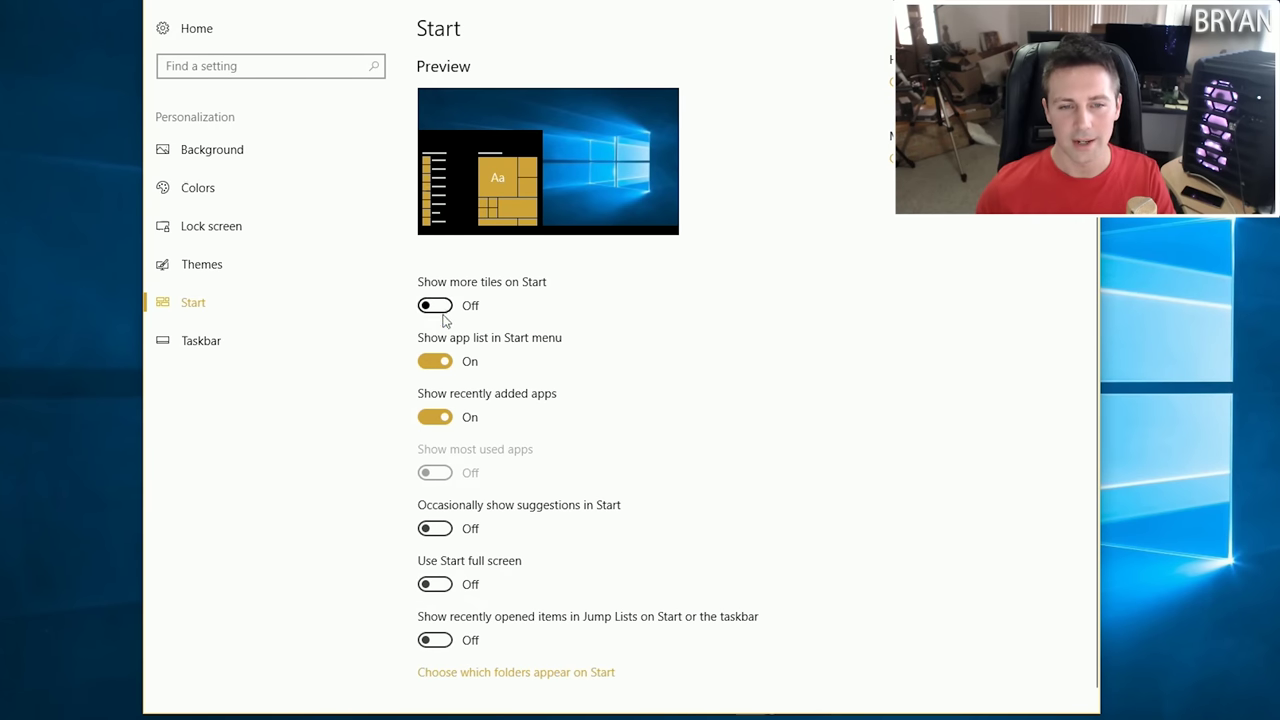
pyautogui.scroll(-1, 466, 569)
pyautogui.scroll(1, 472, 529)
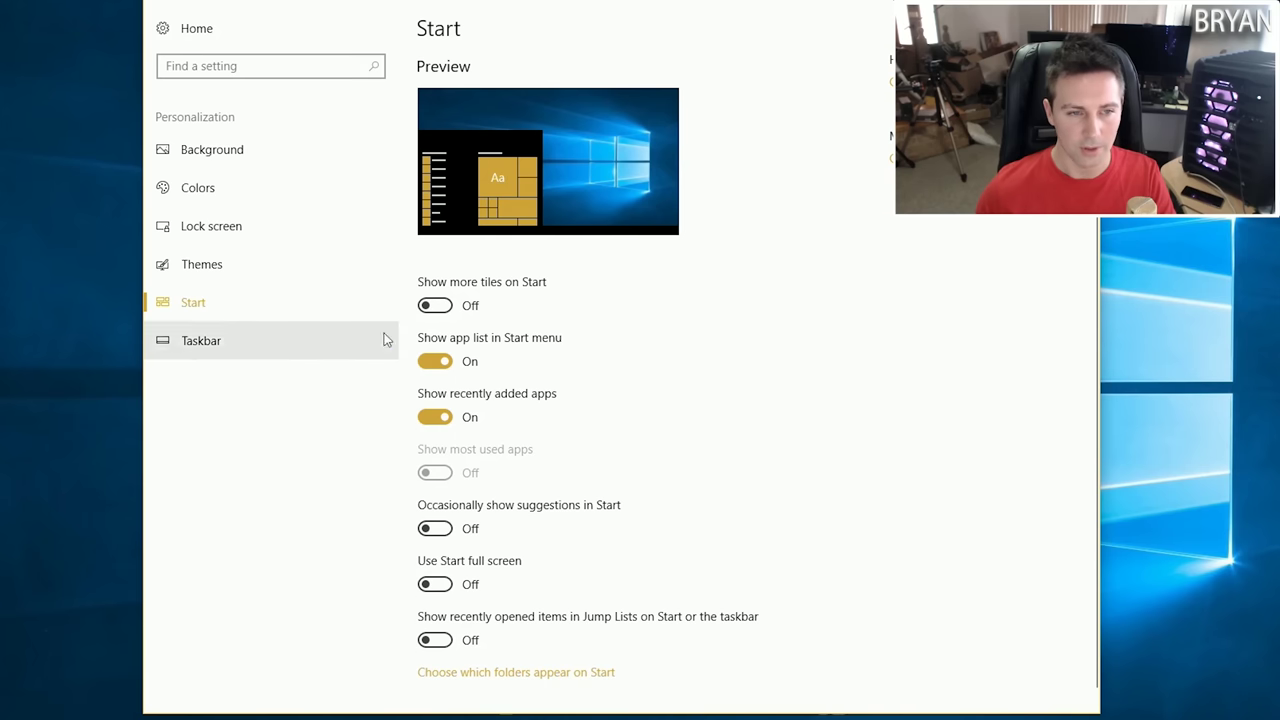
# Set 'Combine taskbar buttons' to Never in Personalization > Taskbar
pyautogui.click(233, 347)
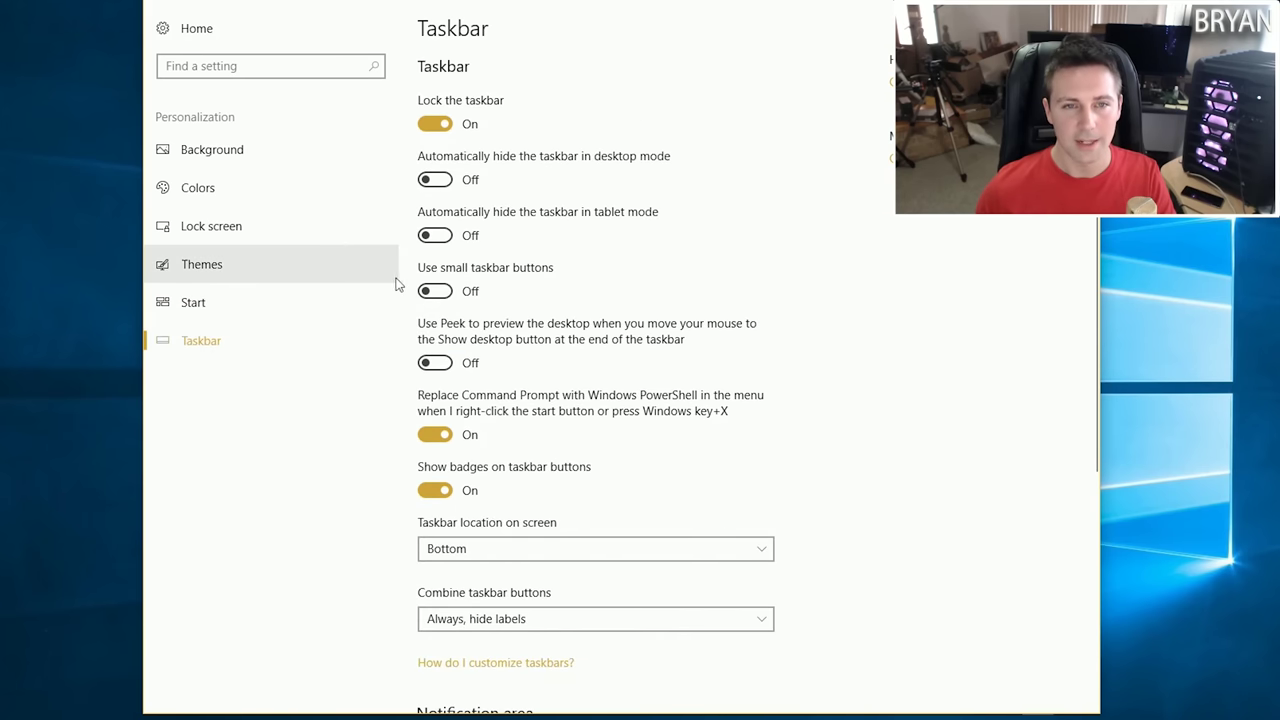
pyautogui.scroll(-1, 521, 396)
pyautogui.scroll(-2, 522, 396)
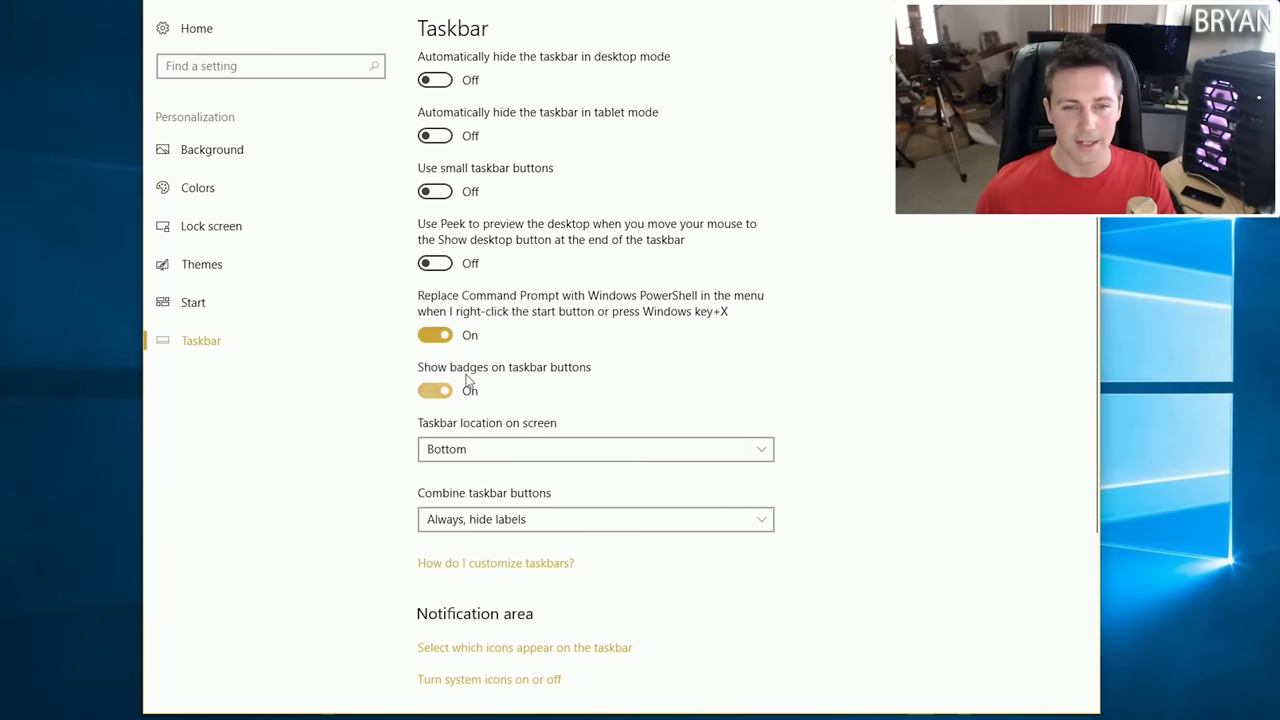
pyautogui.click(486, 526)
pyautogui.click(484, 572)
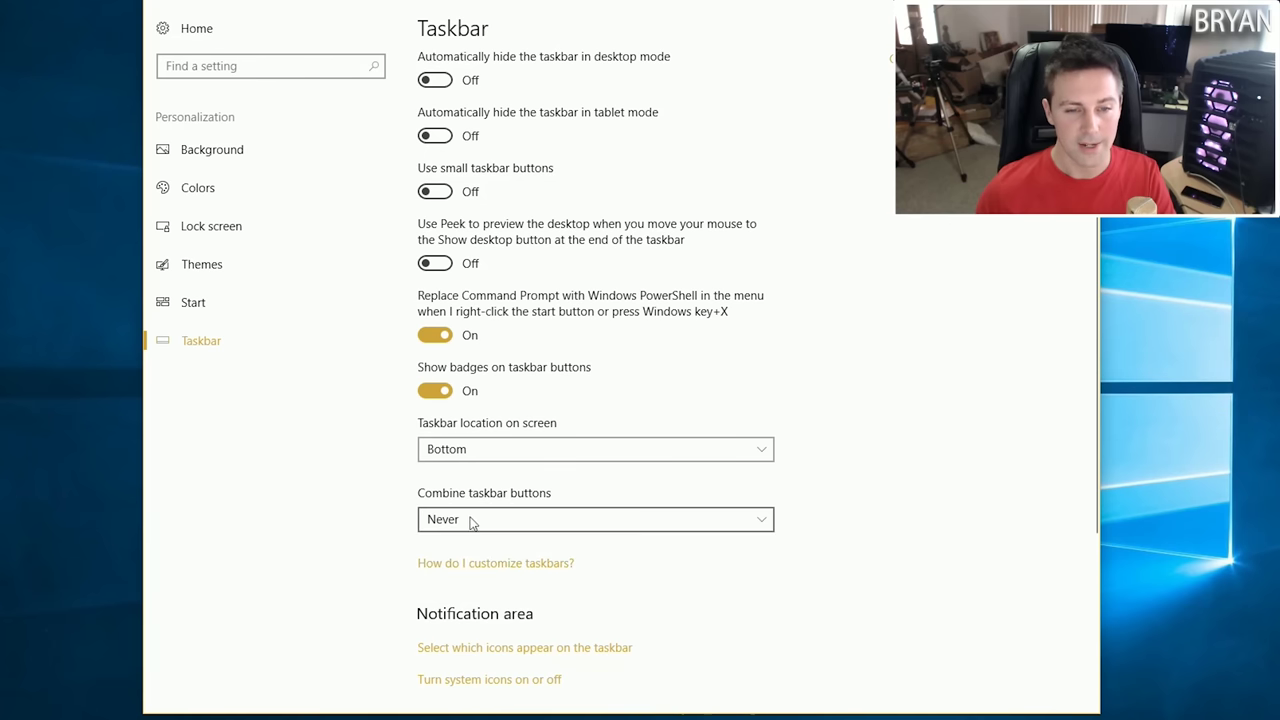
pyautogui.click(479, 519)
pyautogui.click(480, 527)
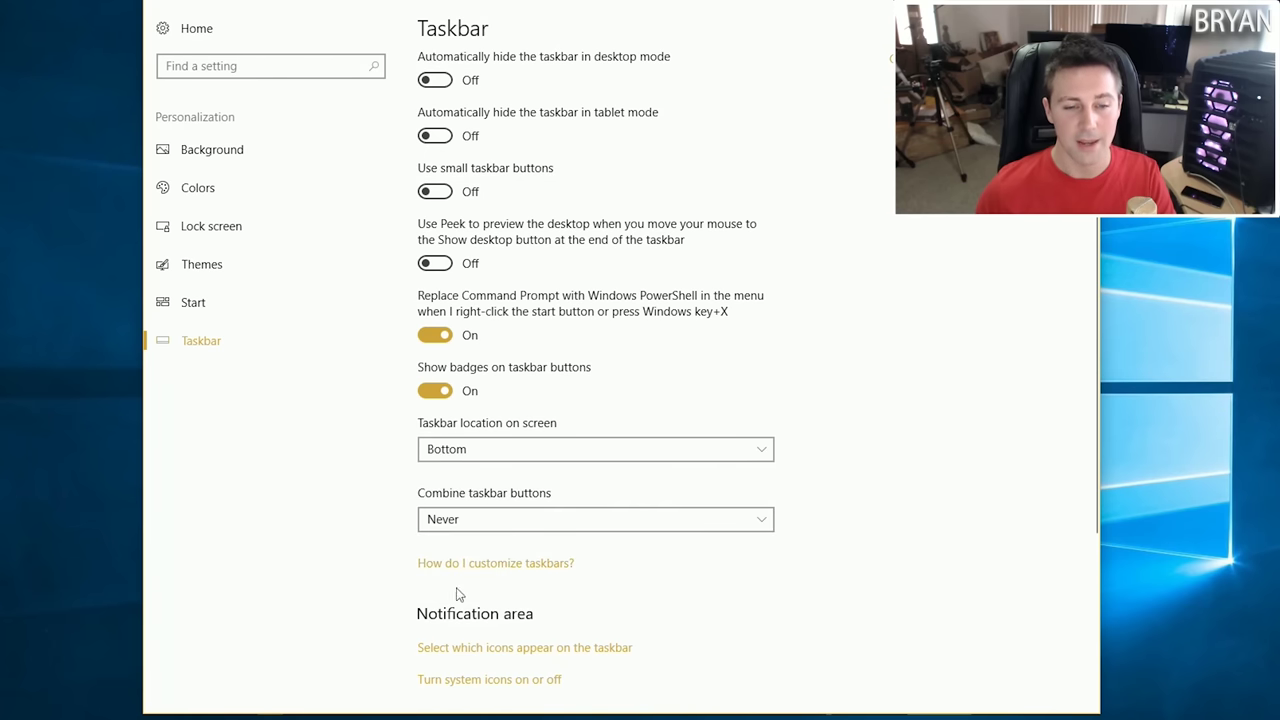
pyautogui.click(491, 522)
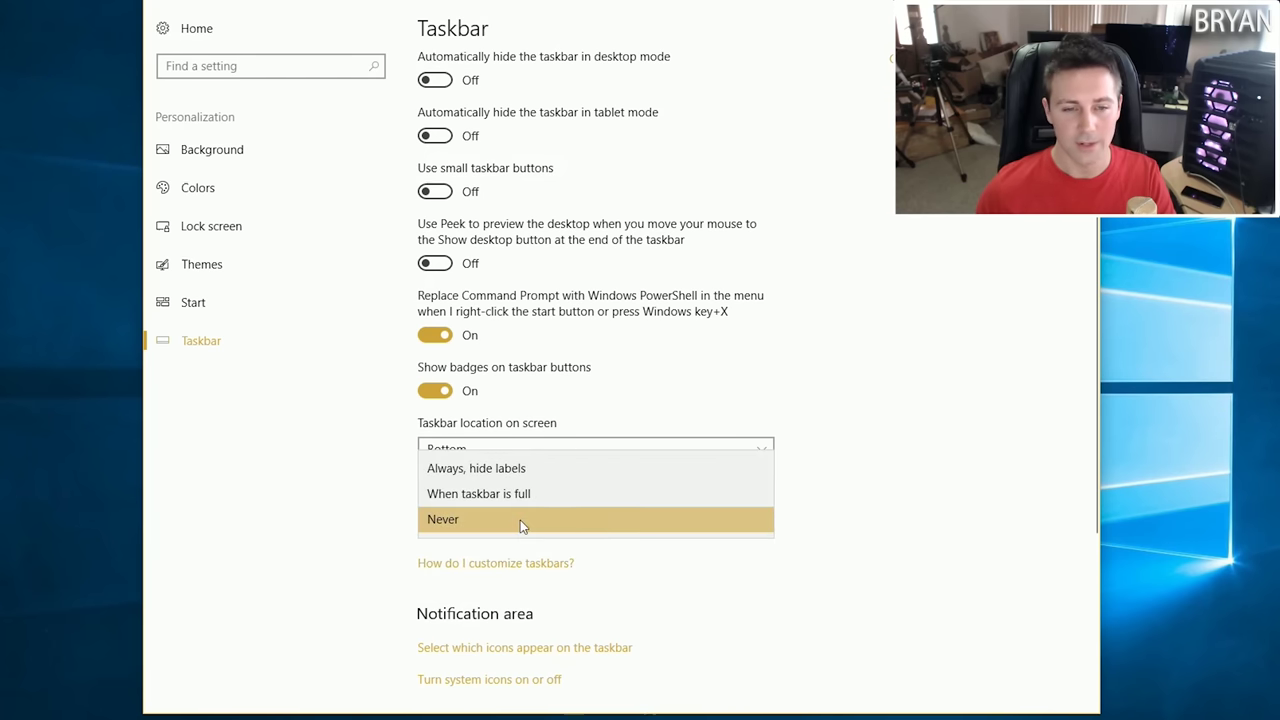
pyautogui.click(520, 522)
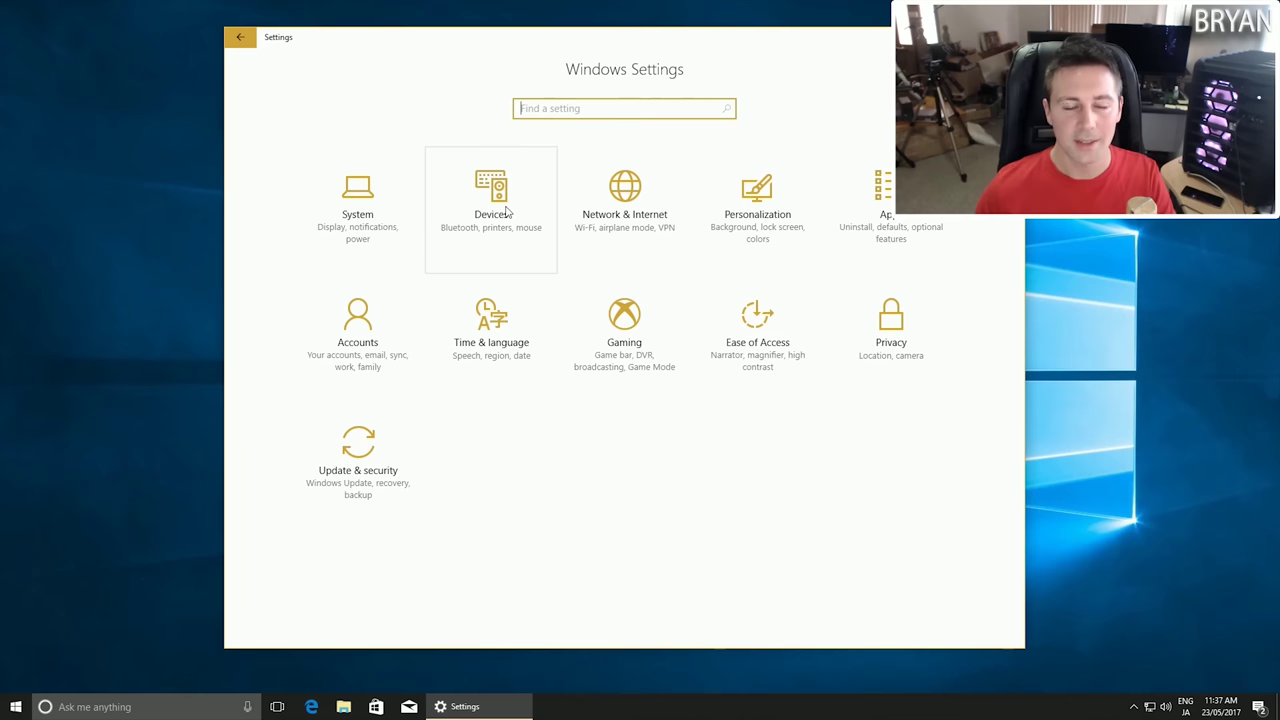
pyautogui.click(365, 207)
# Toggle Night light off and back on, view its settings, then return to Display
pyautogui.click(469, 155)
pyautogui.click(470, 155)
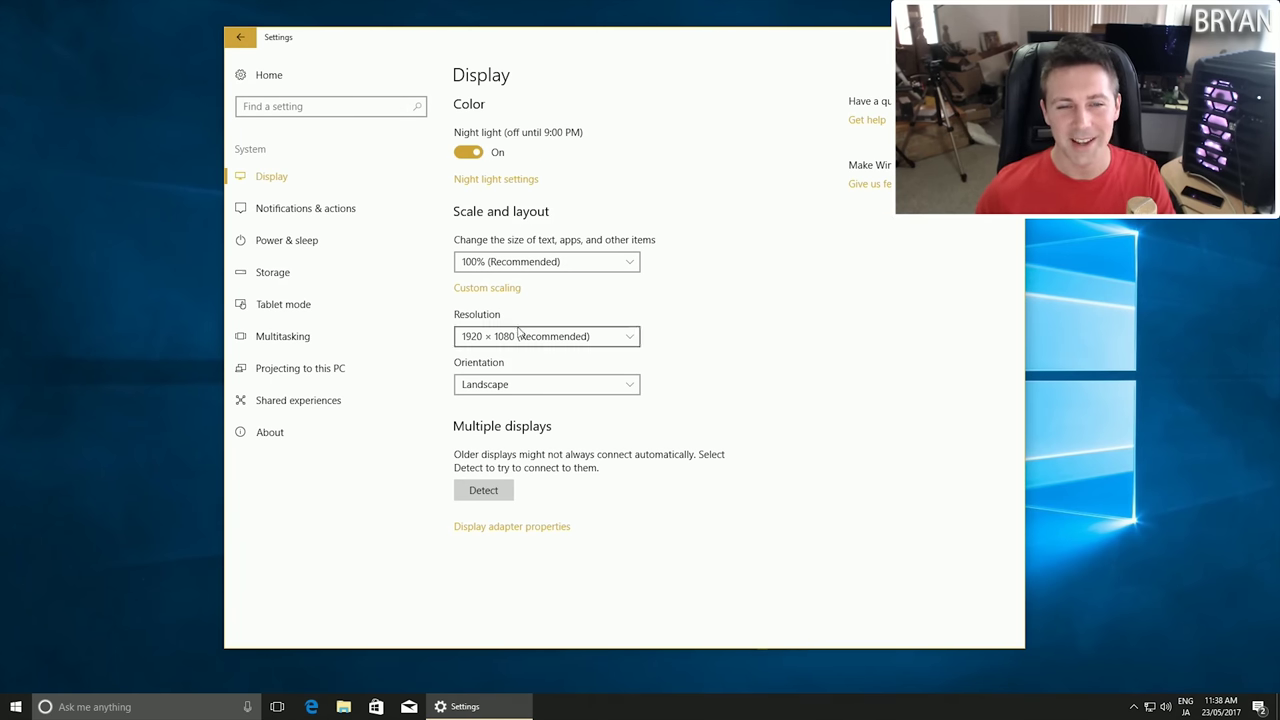
pyautogui.click(489, 180)
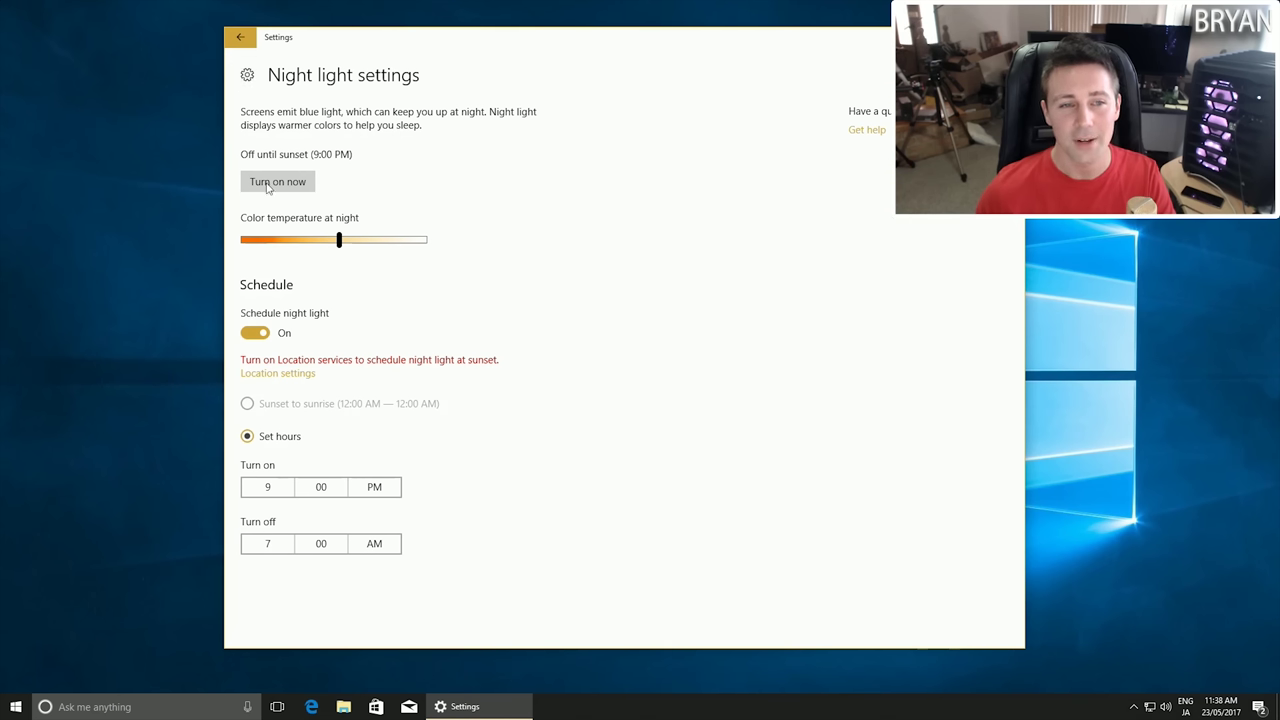
pyautogui.click(248, 75)
pyautogui.click(368, 204)
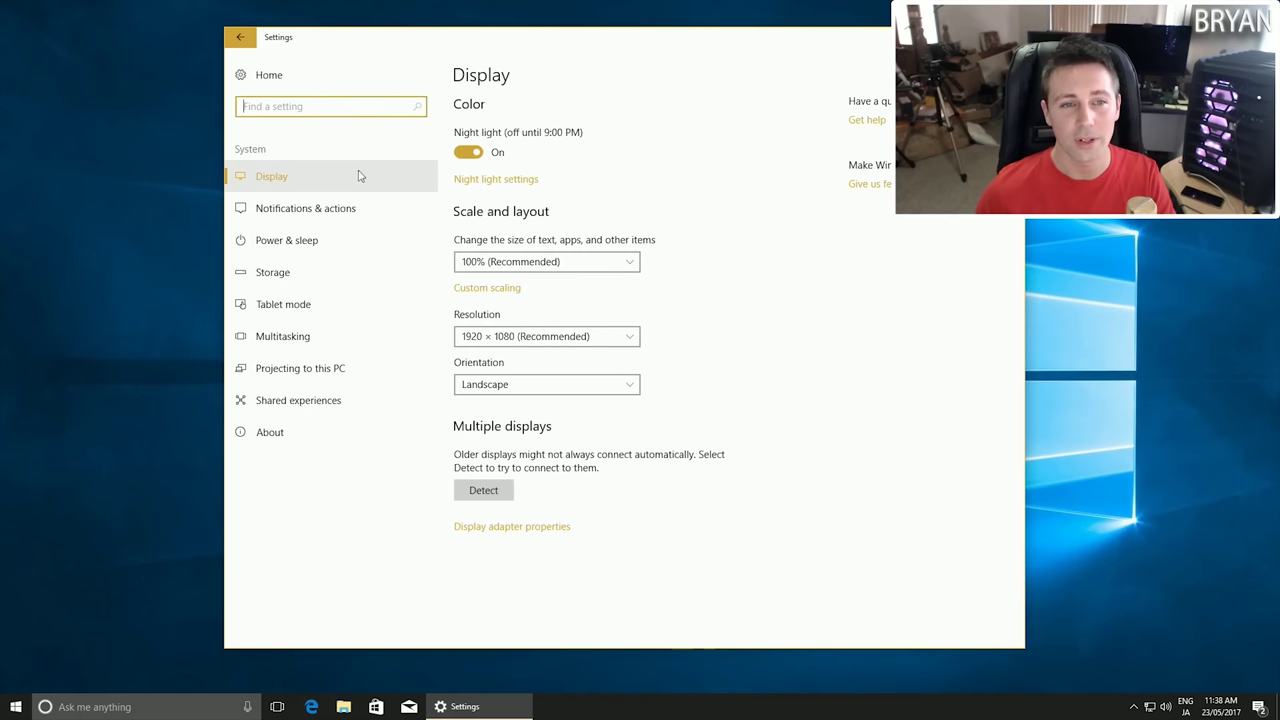
pyautogui.click(334, 214)
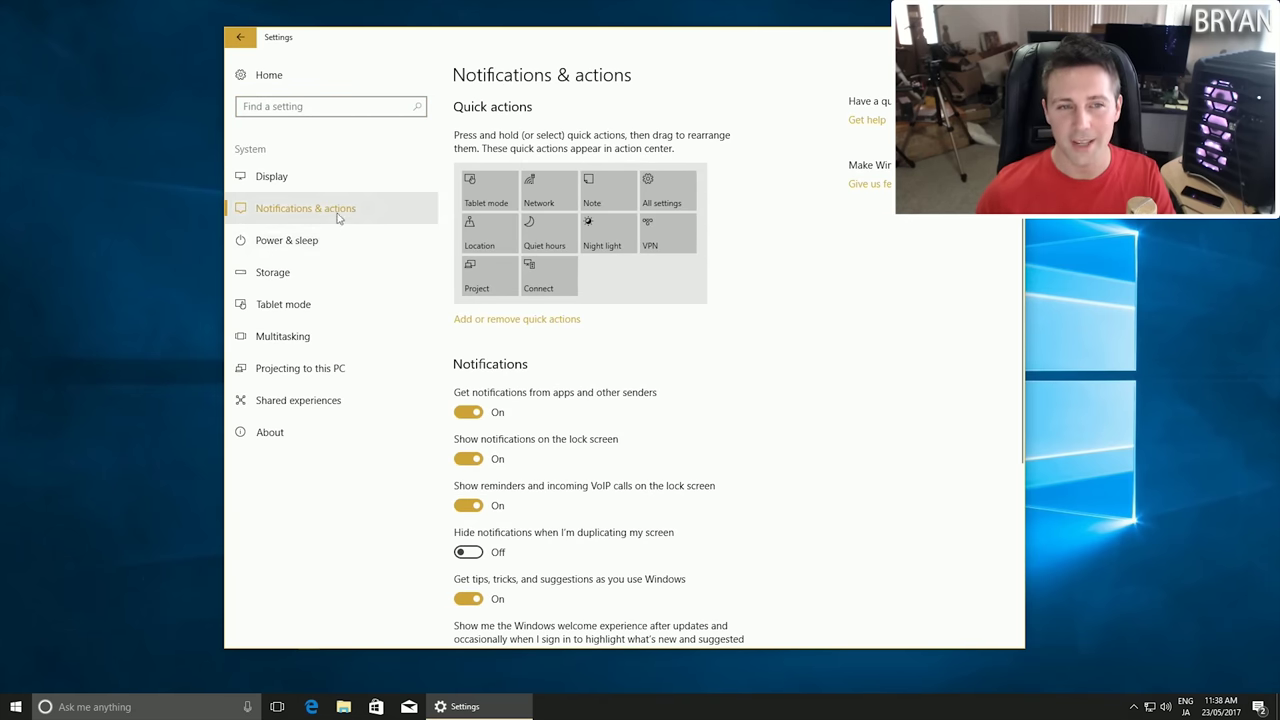
# Turn off VoIP calls and reminders on the lock screen and Windows tips and suggestions
pyautogui.click(468, 505)
pyautogui.click(469, 599)
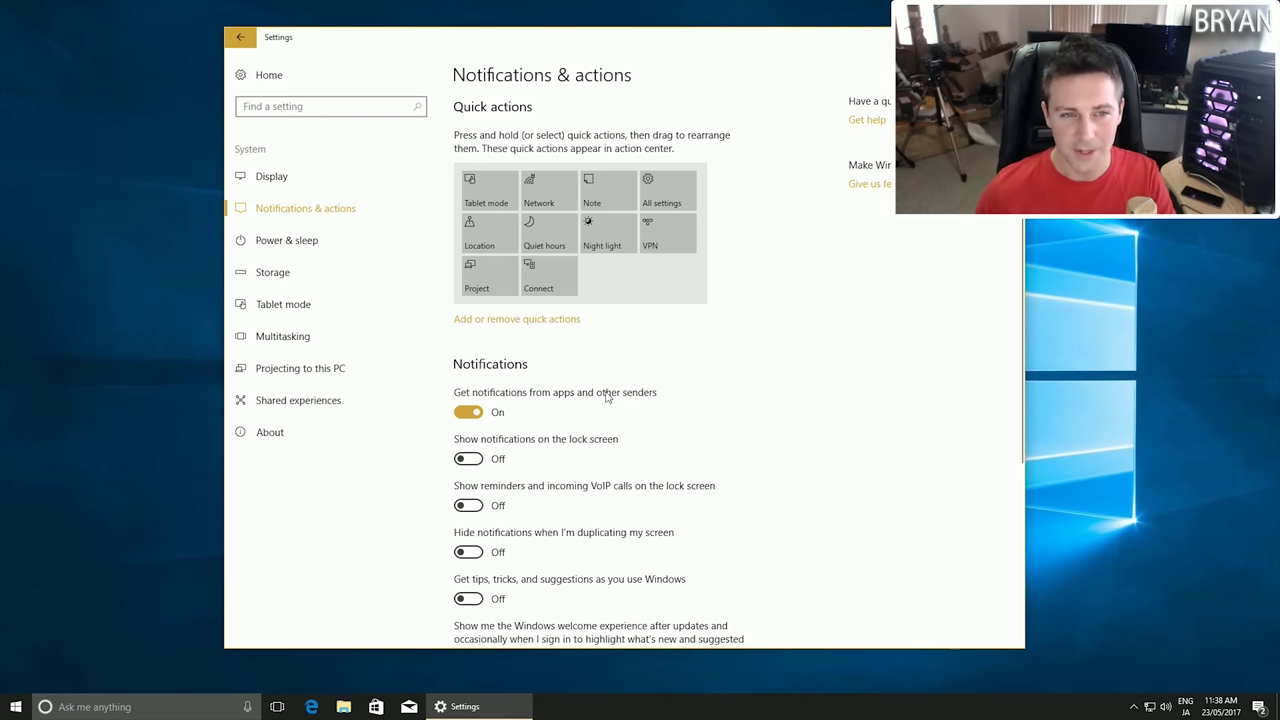
pyautogui.click(320, 241)
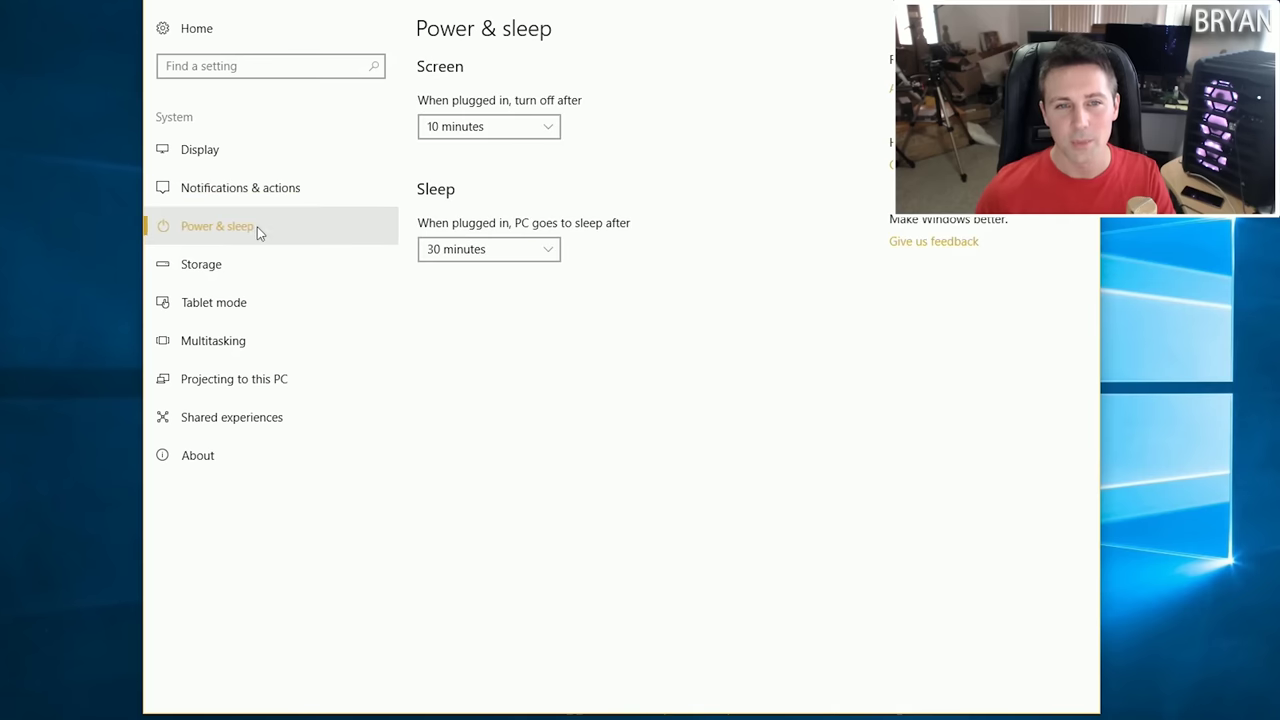
# In Power & sleep, set the plugged-in Sleep timeout to Never
pyautogui.click(455, 258)
pyautogui.scroll(2, 484, 263)
pyautogui.scroll(-3, 484, 259)
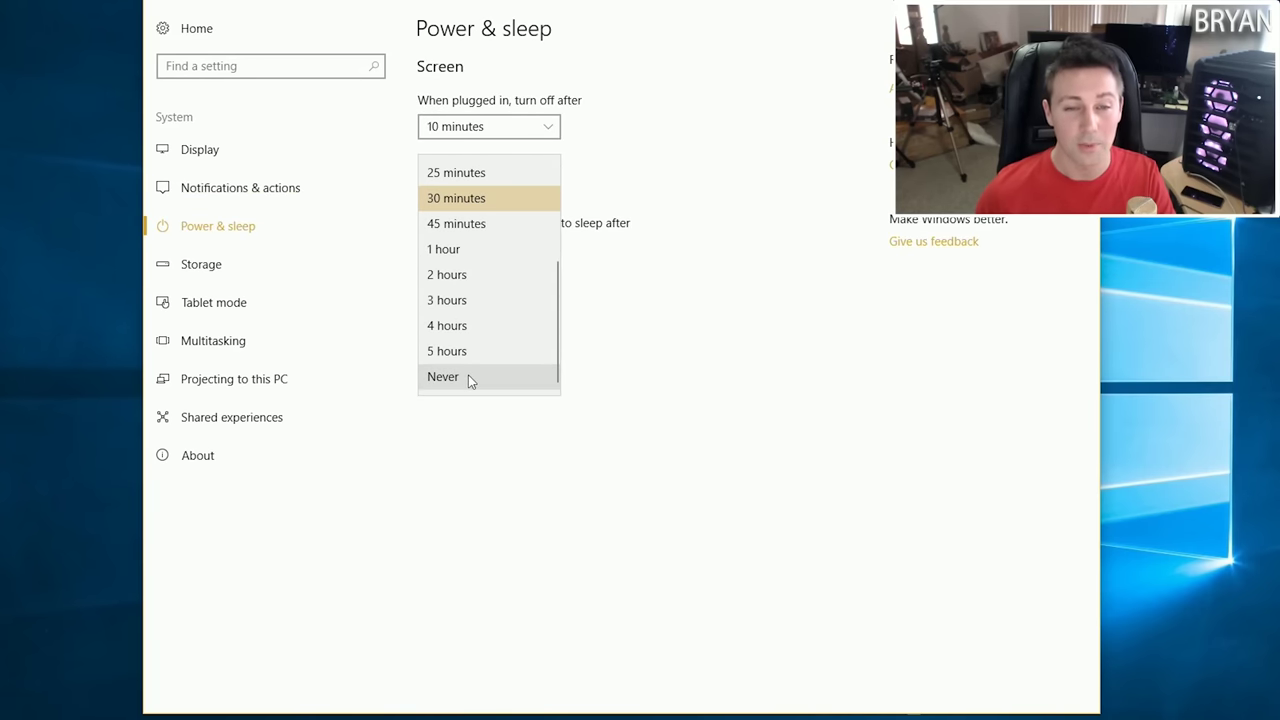
pyautogui.click(468, 376)
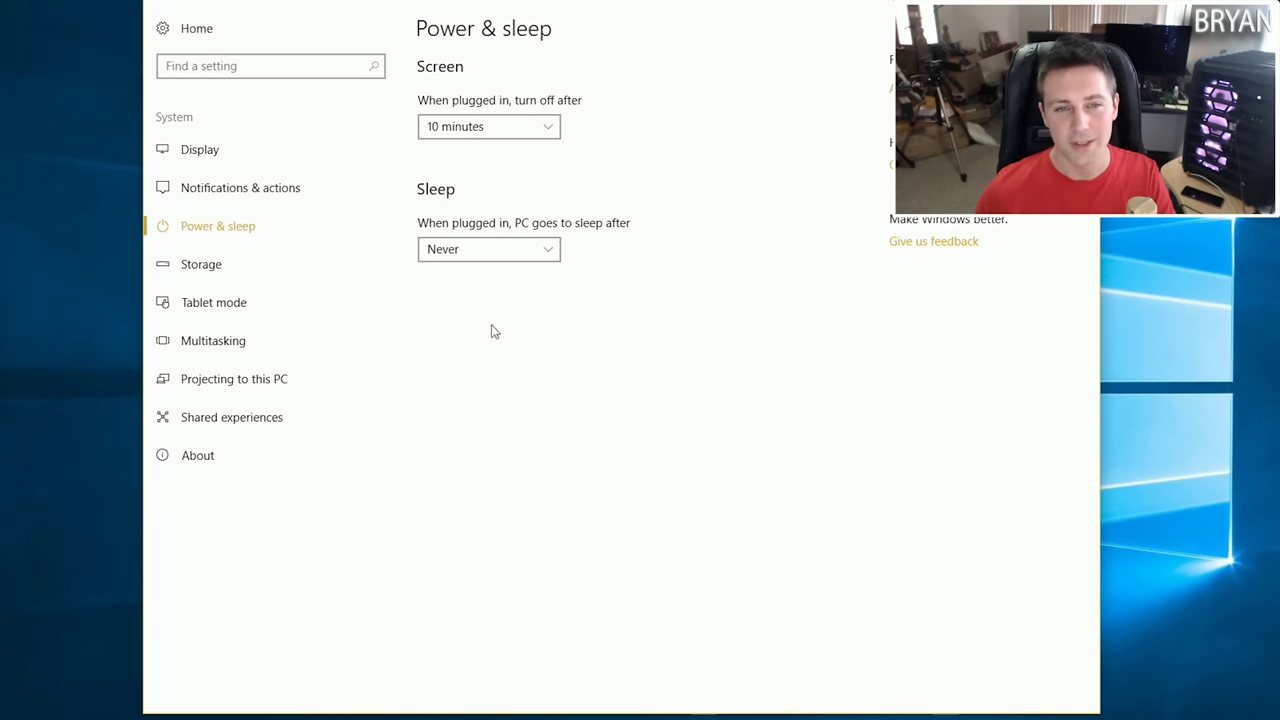
pyautogui.click(218, 270)
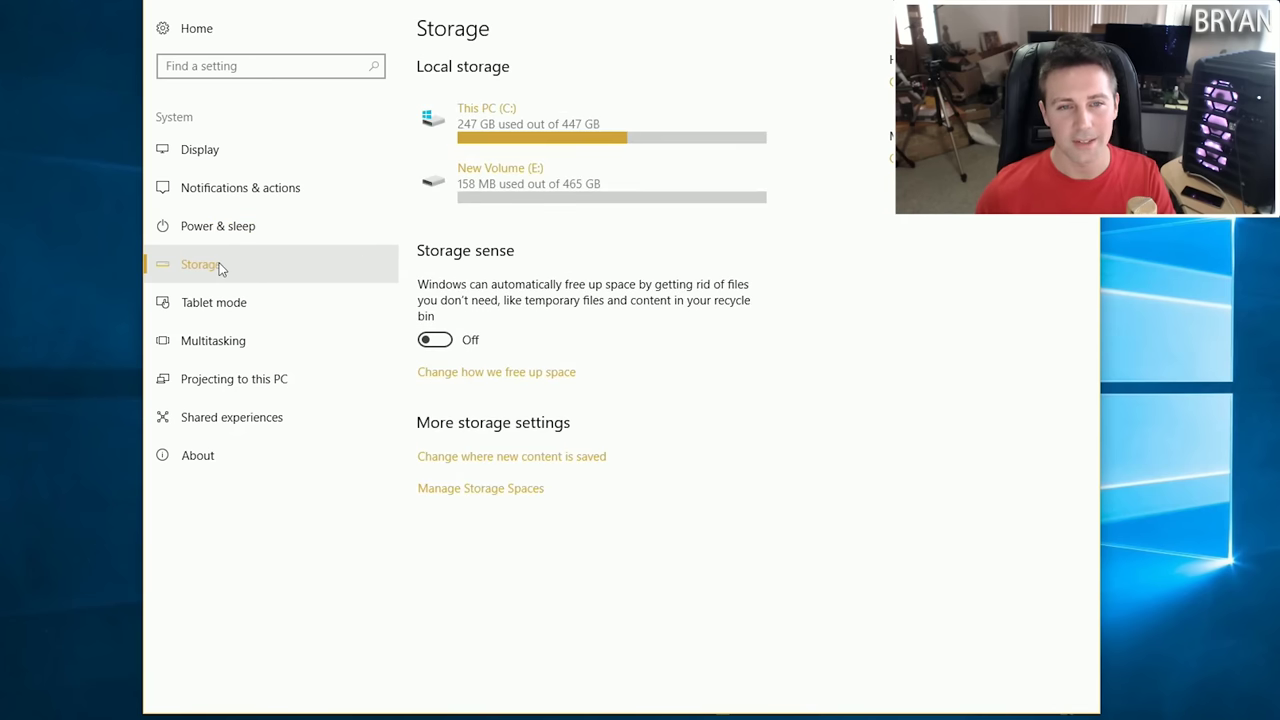
# In Tablet mode, stop hiding app icons, sign in to desktop mode, and never ask or switch
pyautogui.click(226, 306)
pyautogui.click(436, 264)
pyautogui.click(482, 130)
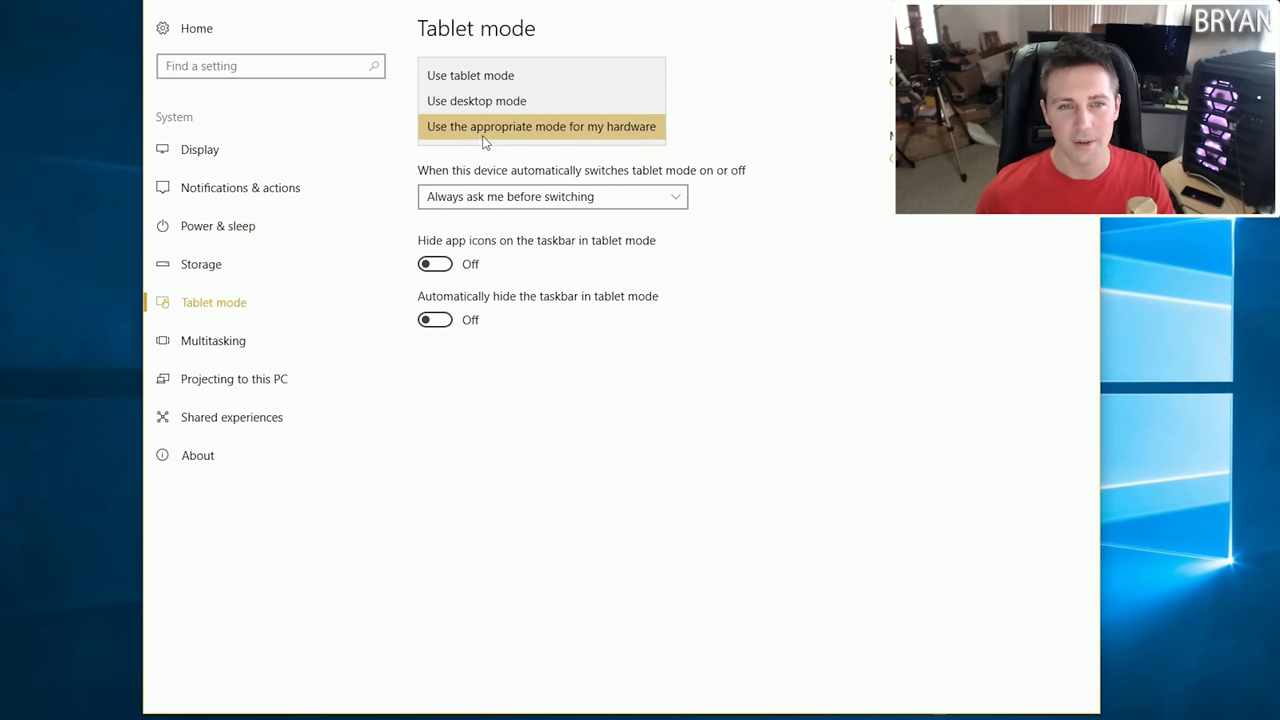
pyautogui.click(484, 140)
pyautogui.click(488, 134)
pyautogui.click(485, 103)
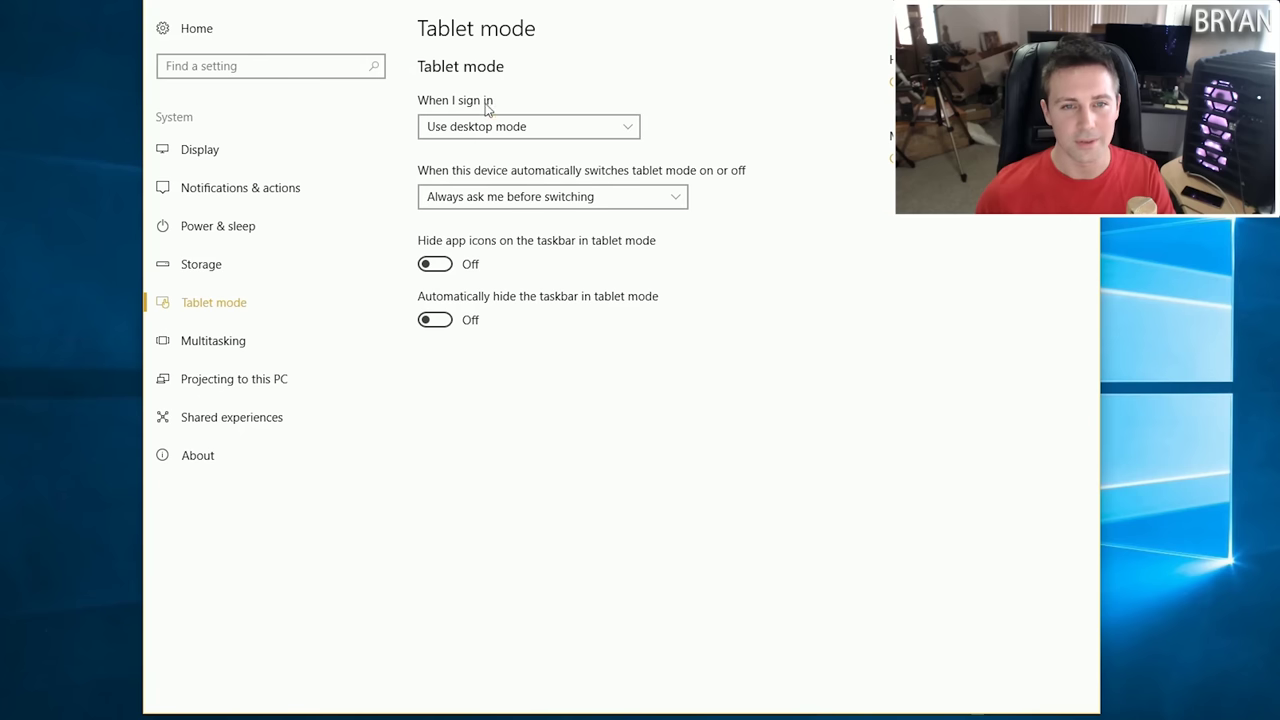
pyautogui.click(491, 196)
pyautogui.click(511, 171)
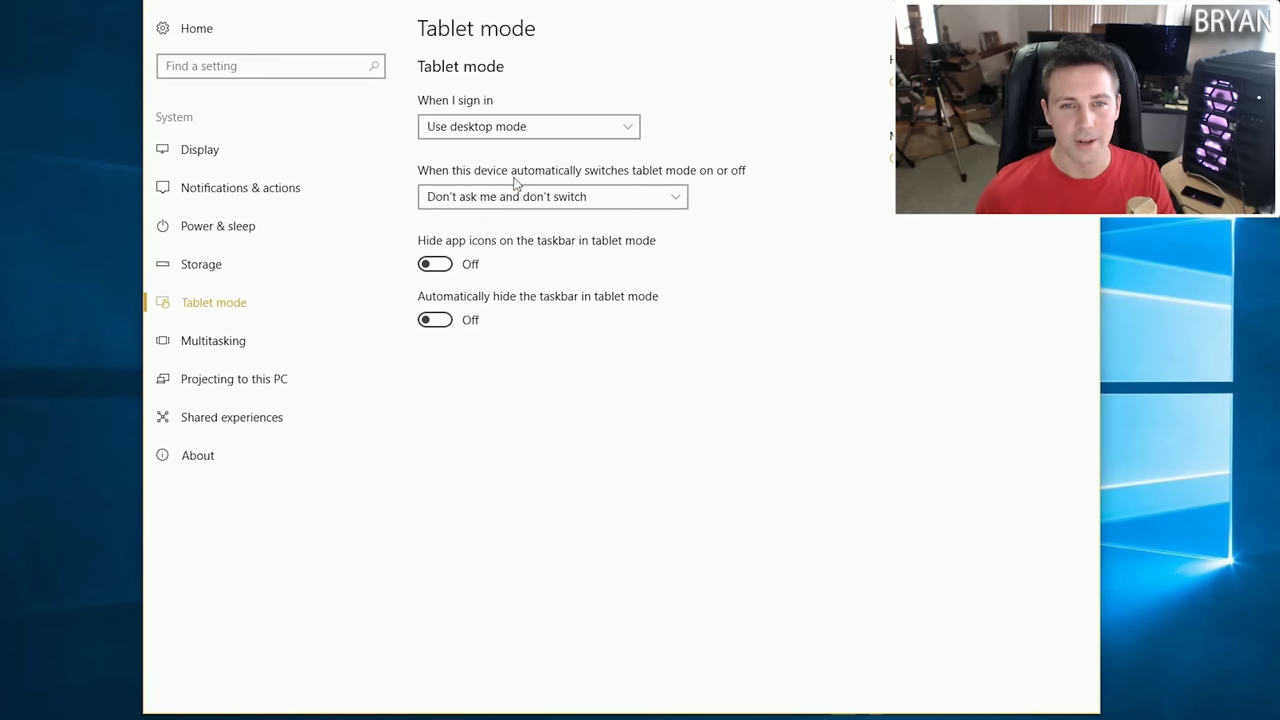
# Turn off window snapping and sharing across devices, then view the About page
pyautogui.click(243, 352)
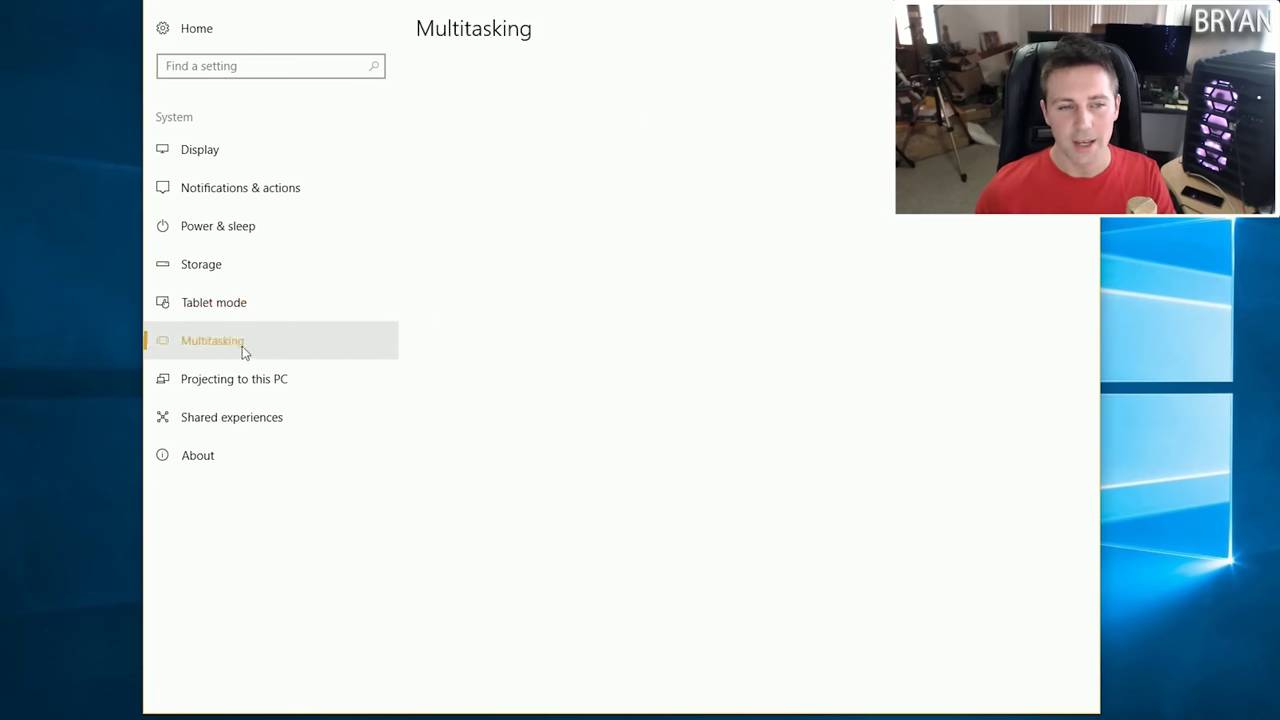
pyautogui.click(433, 141)
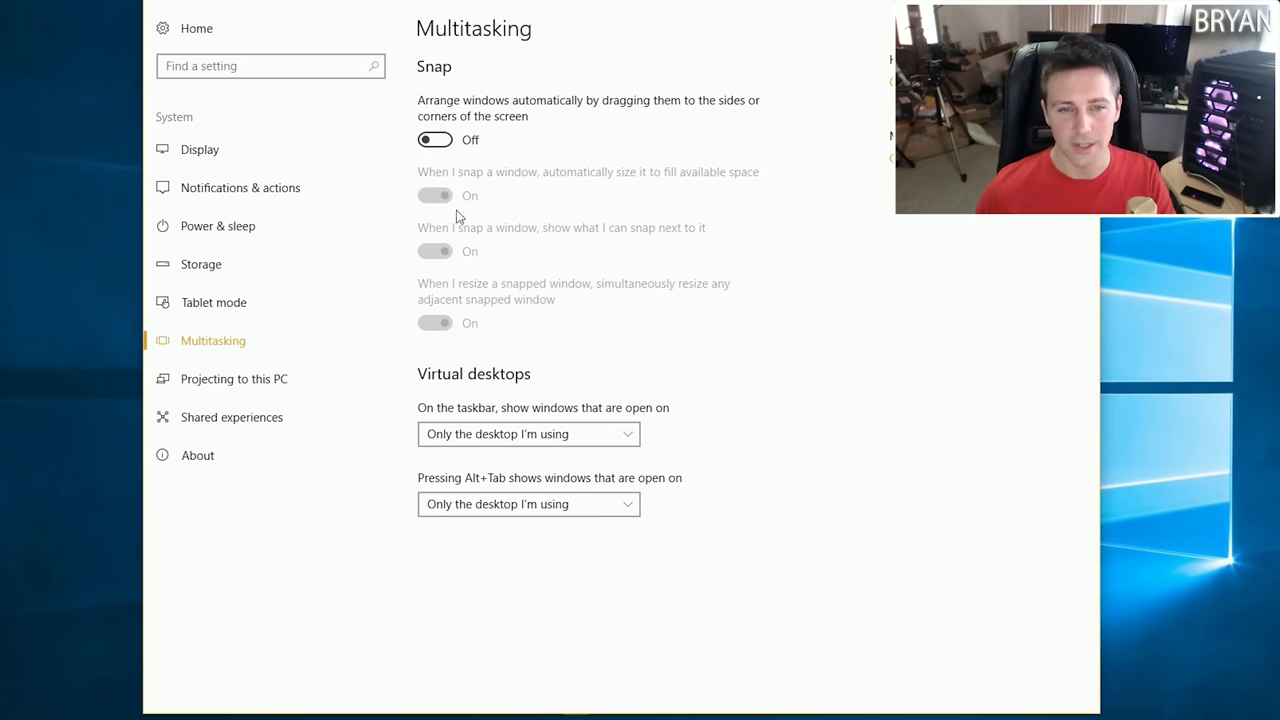
pyautogui.click(234, 382)
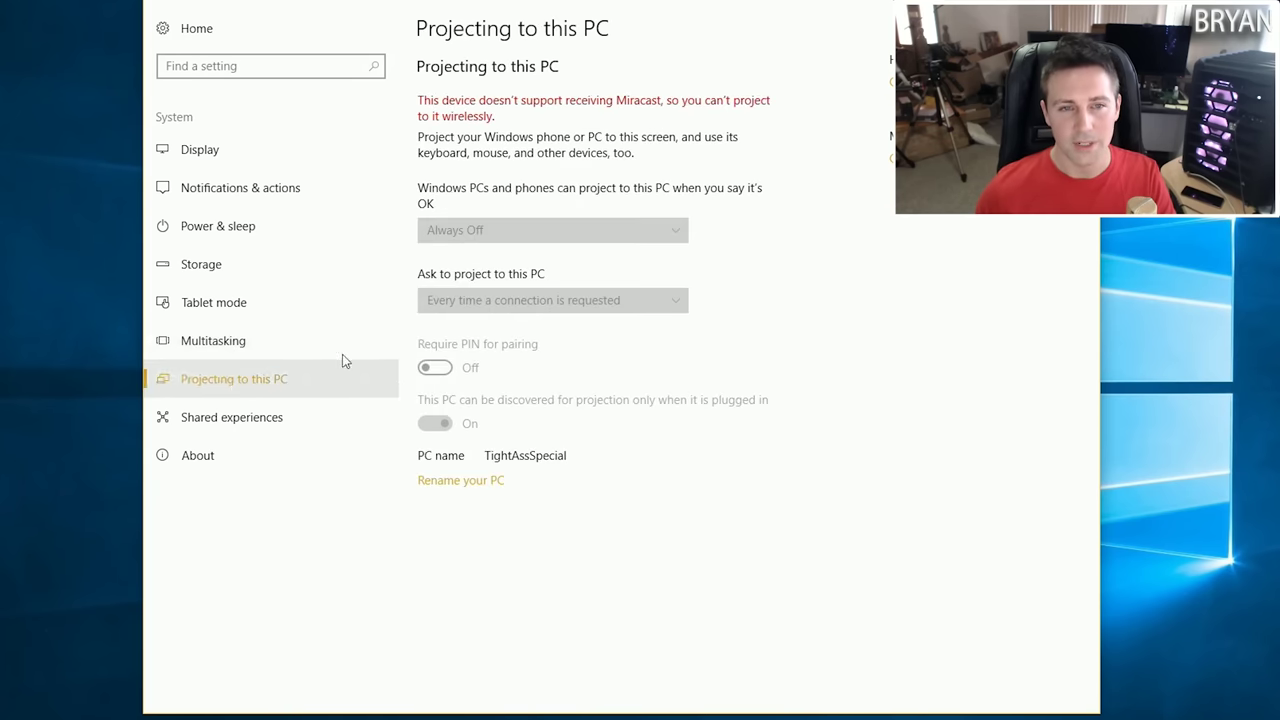
pyautogui.click(268, 419)
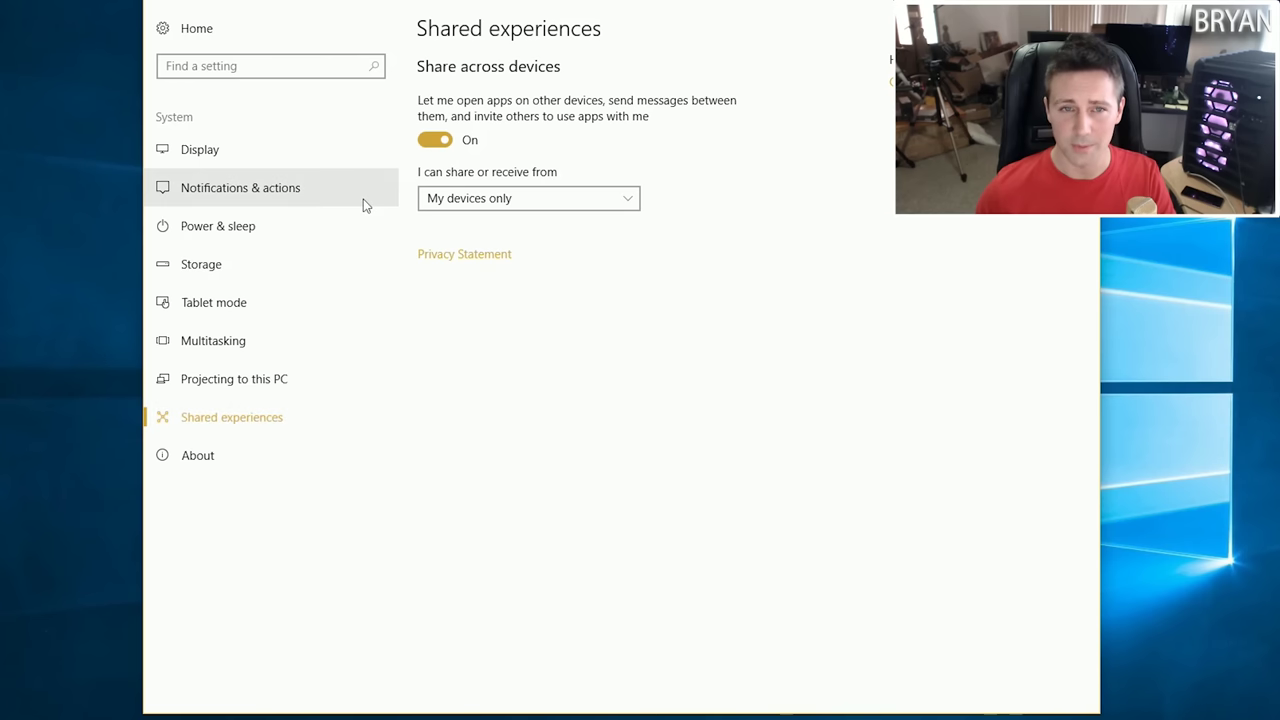
pyautogui.click(434, 141)
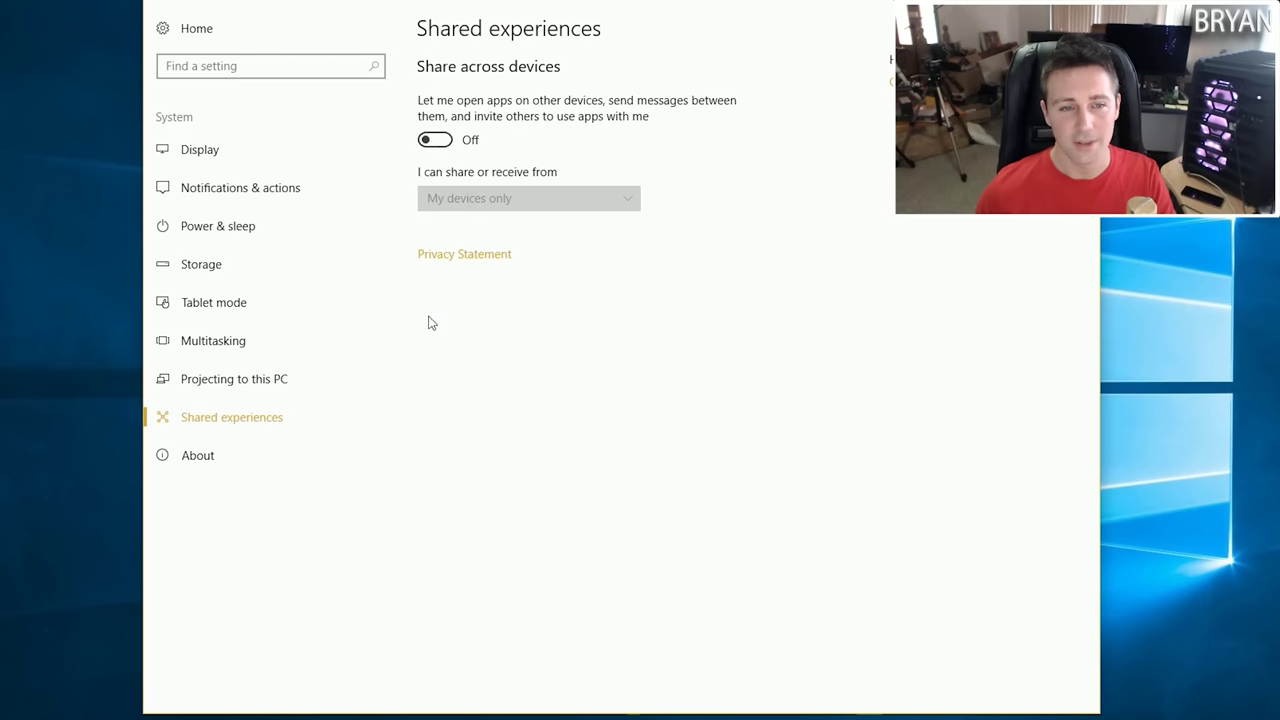
pyautogui.click(217, 455)
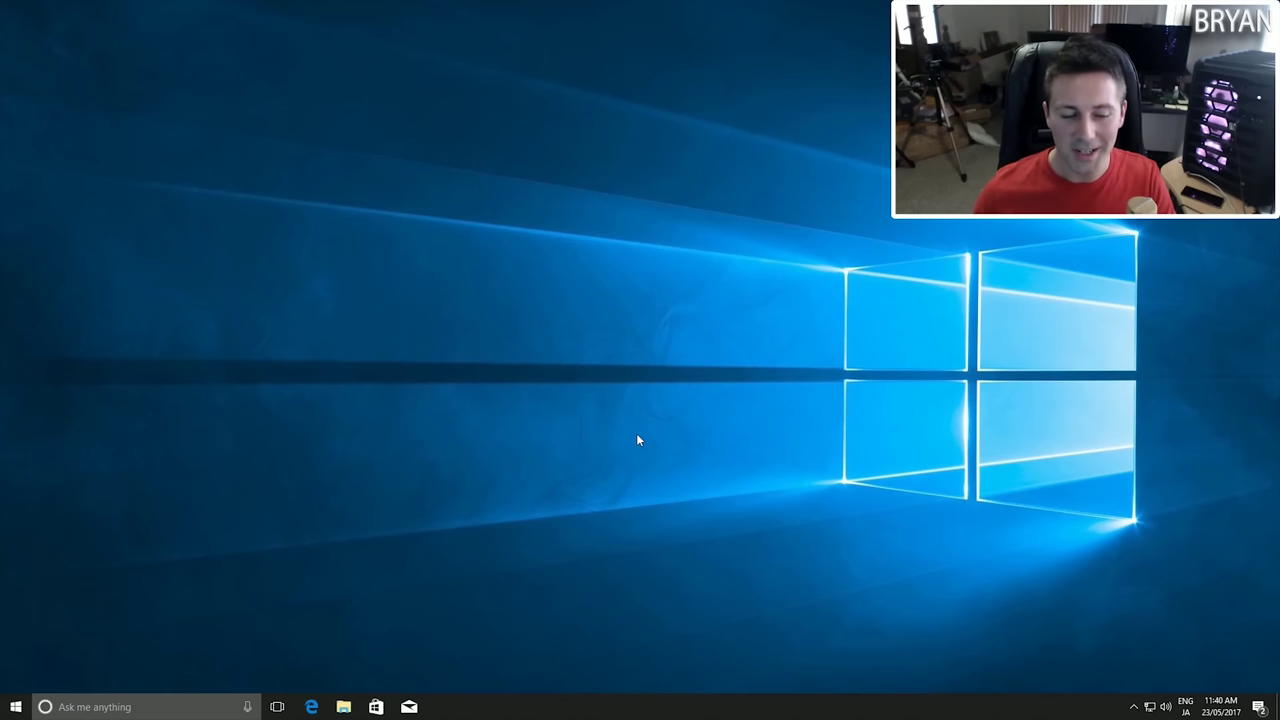
# Search 'system', open the System control panel page, and bring up Advanced system settings
pyautogui.click(95, 707)
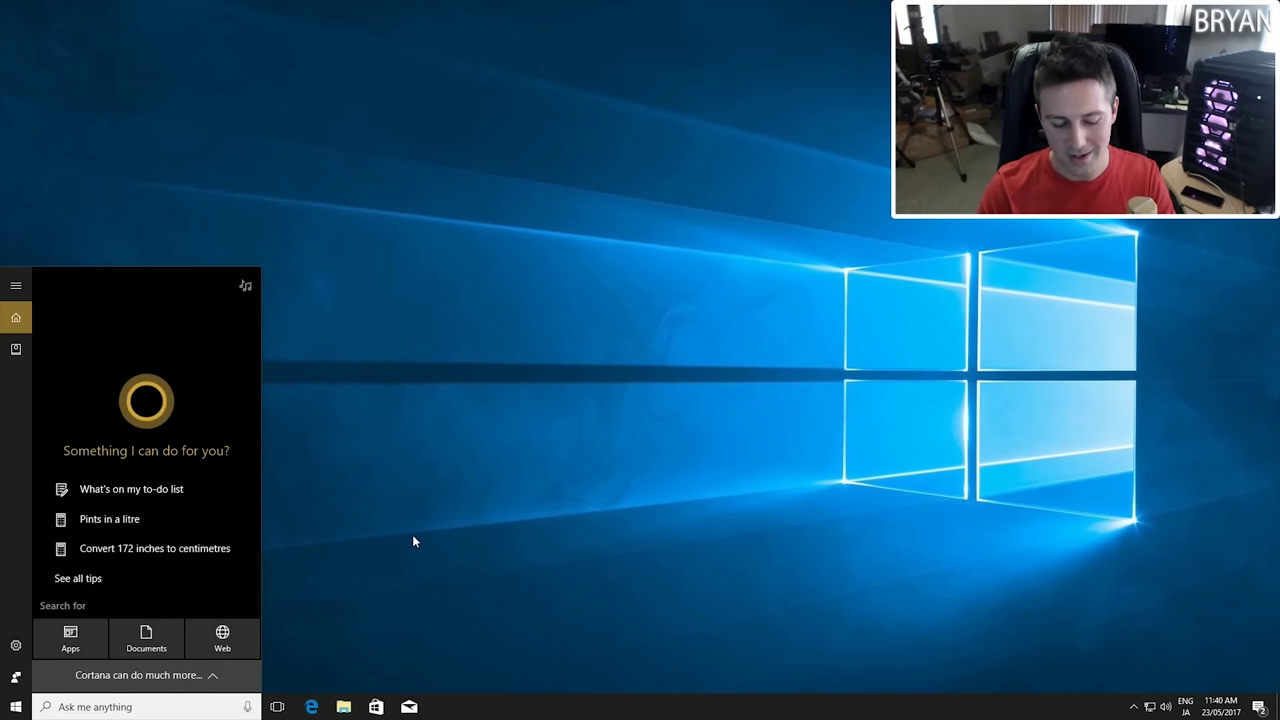
pyautogui.write('system')
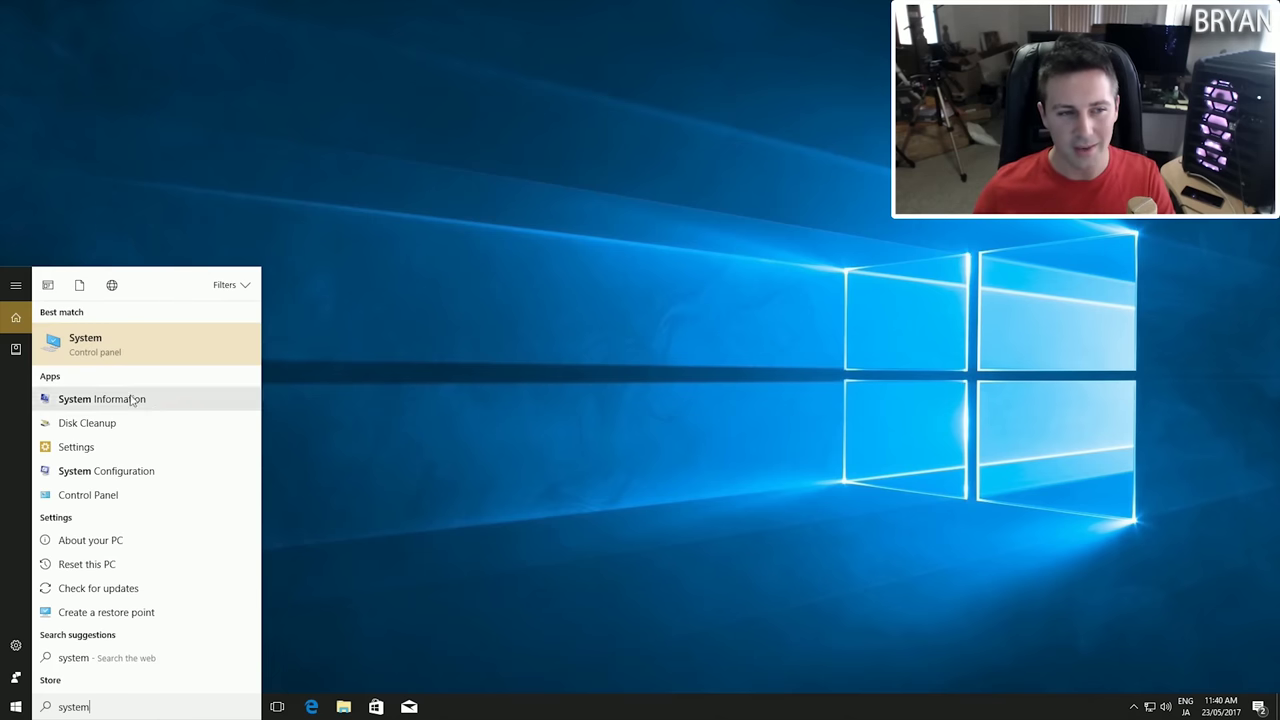
pyautogui.click(110, 352)
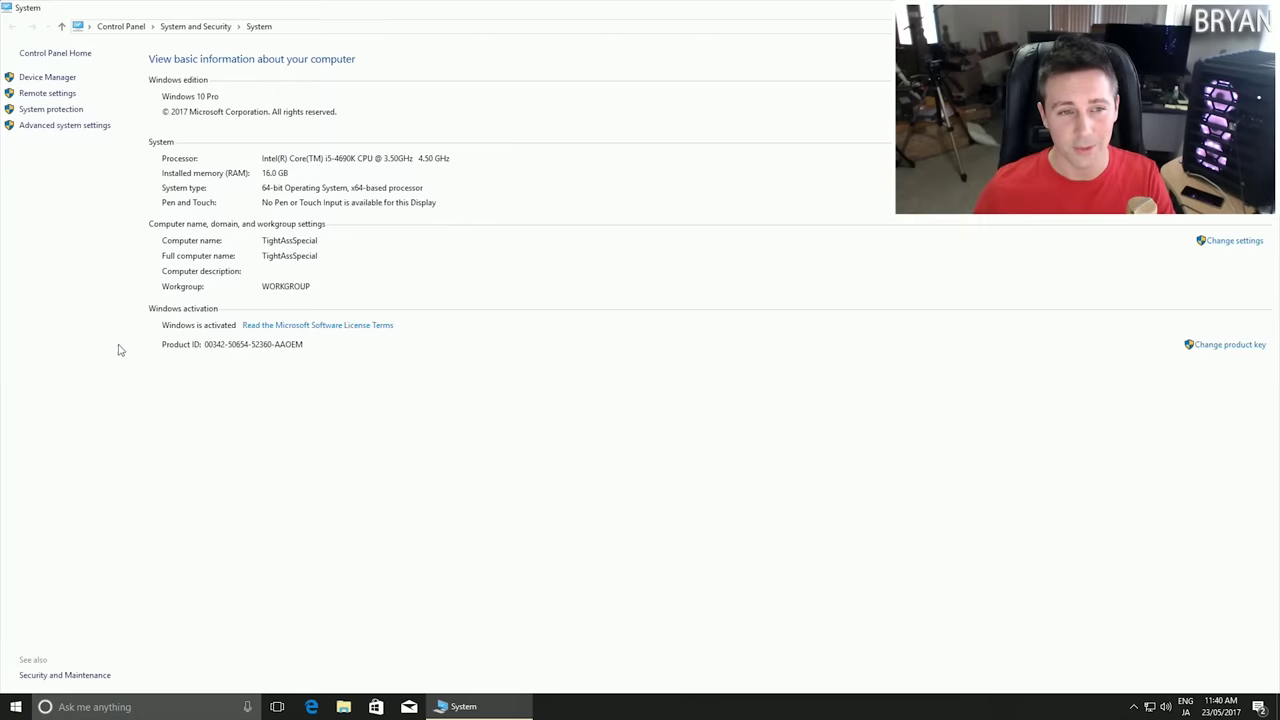
pyautogui.click(76, 129)
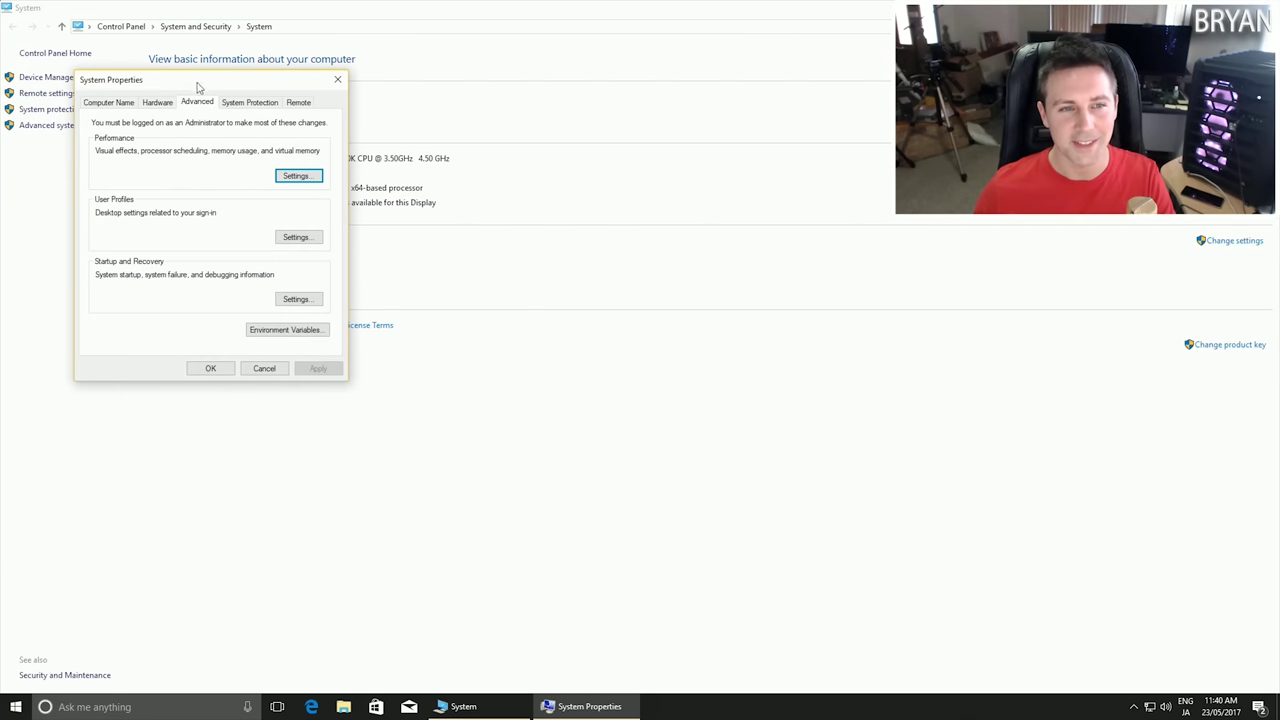
pyautogui.moveTo(196, 85); pyautogui.dragTo(537, 208)
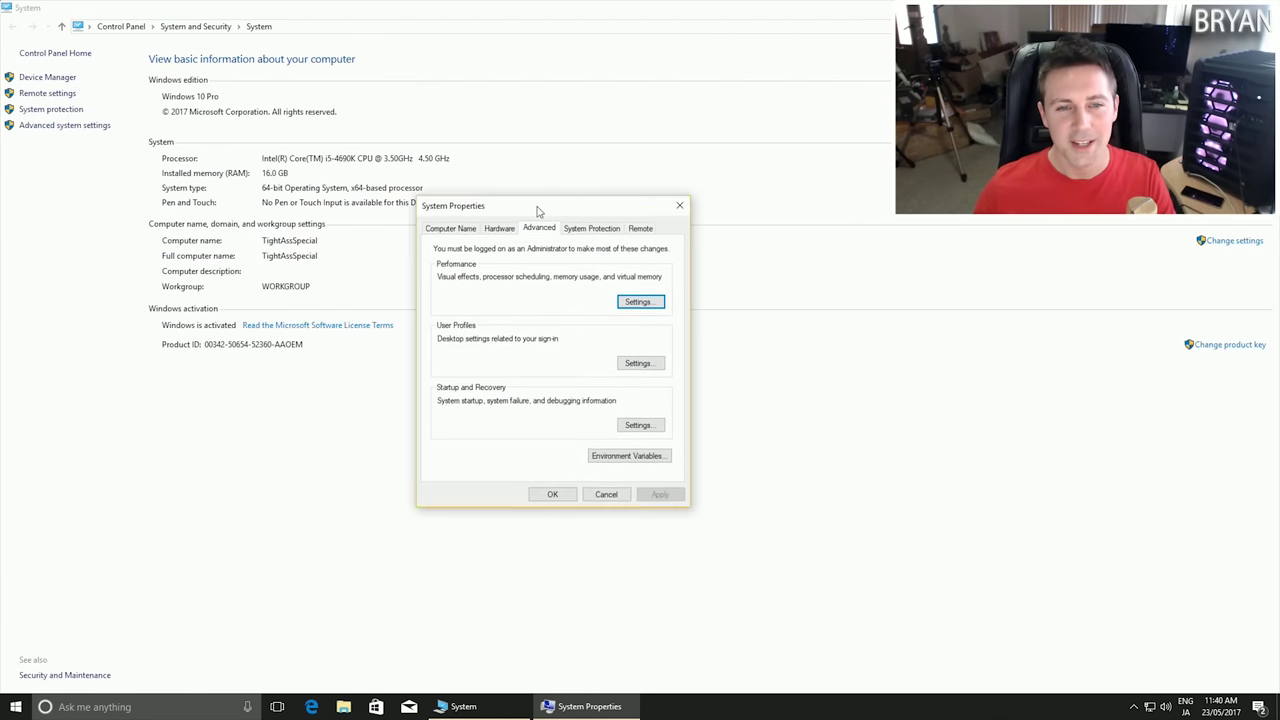
# Disable control, minimize/maximize and taskbar animations and sliding combo boxes in Performance Options, then apply
pyautogui.click(638, 302)
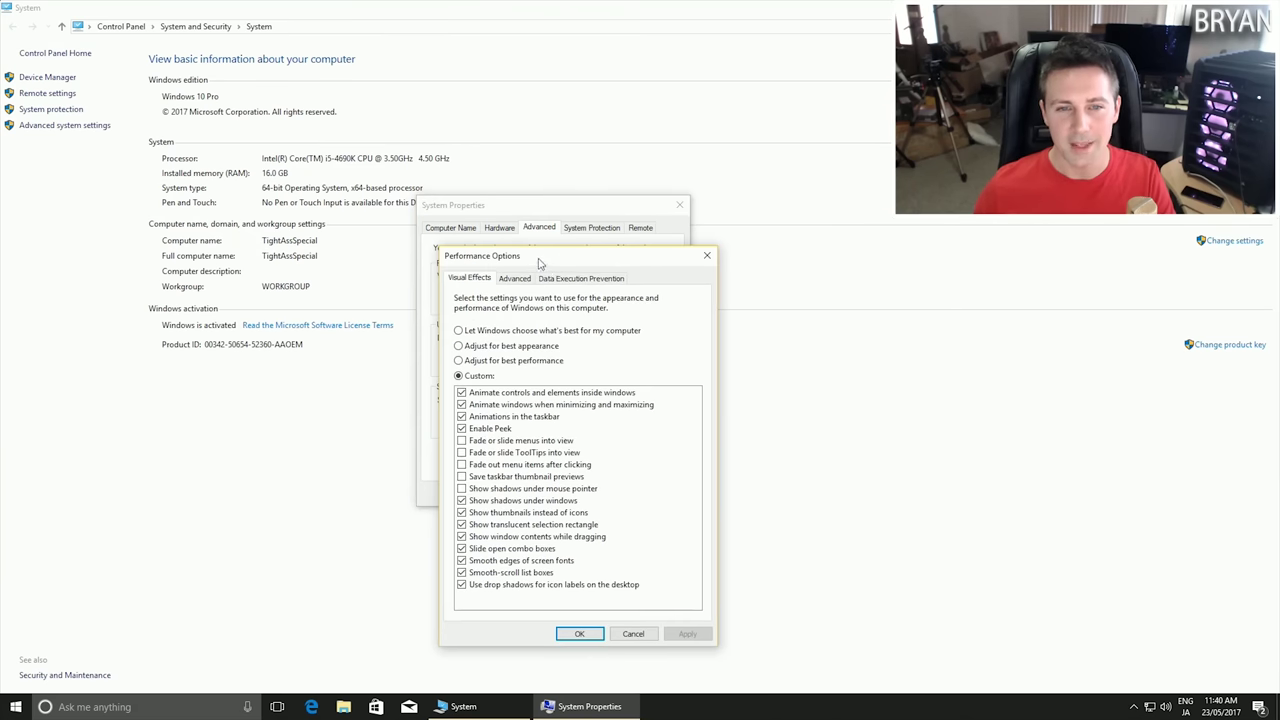
pyautogui.click(498, 394)
pyautogui.click(498, 405)
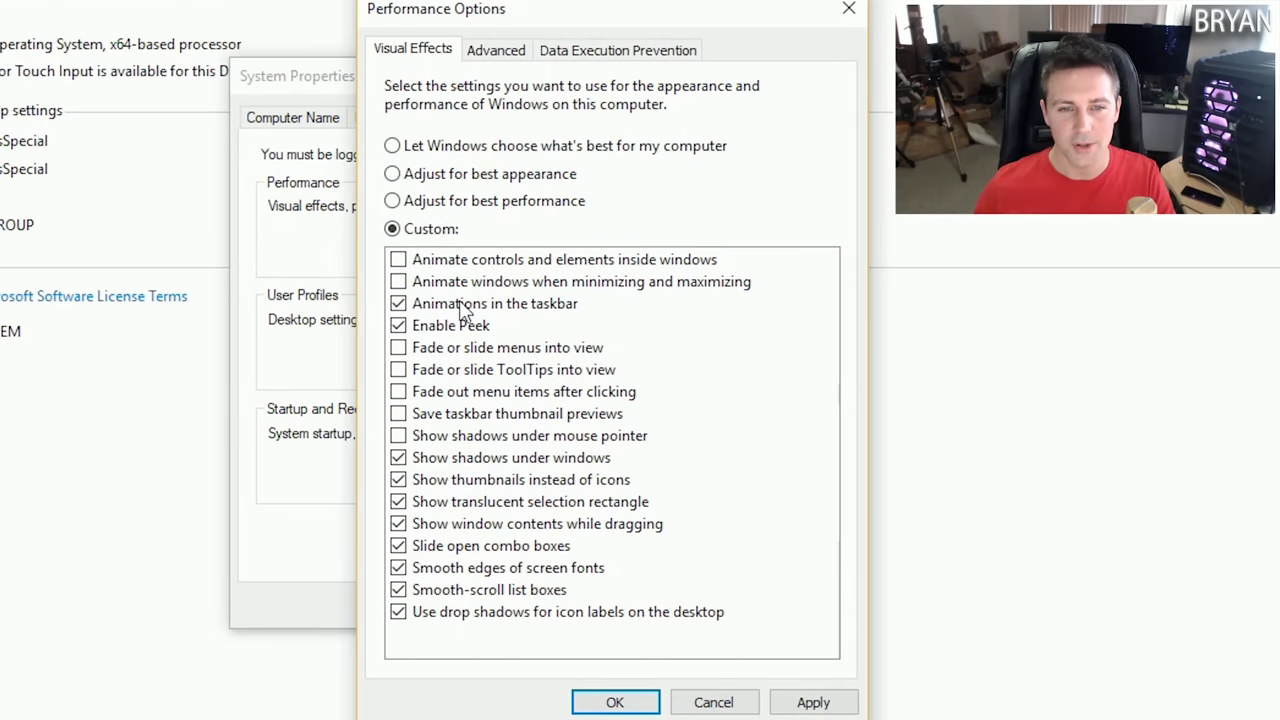
pyautogui.click(460, 303)
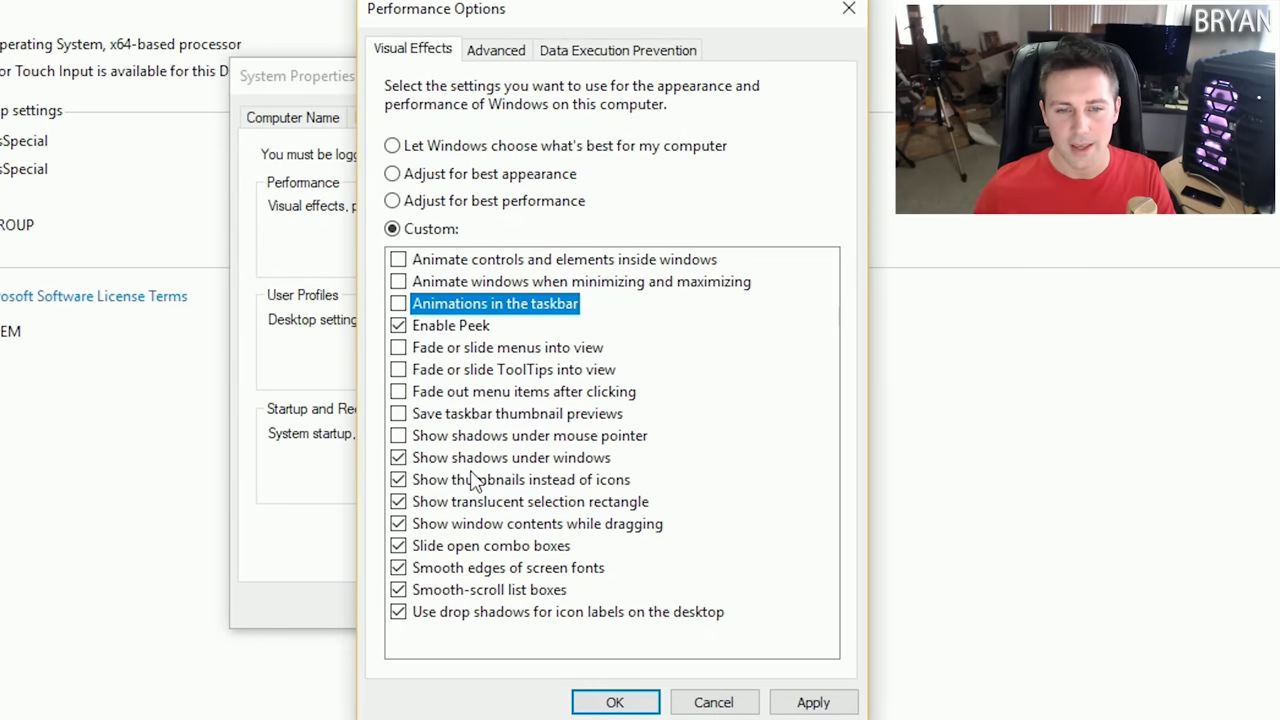
pyautogui.click(455, 548)
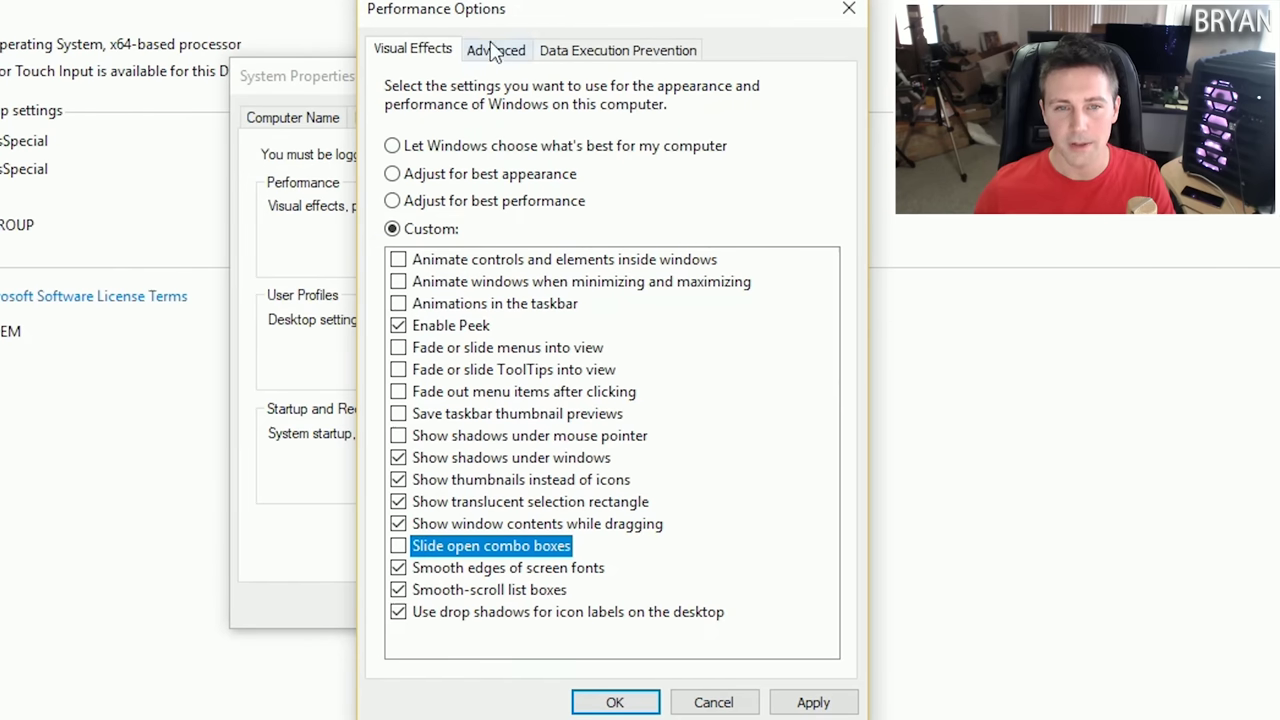
pyautogui.click(600, 56)
pyautogui.click(408, 58)
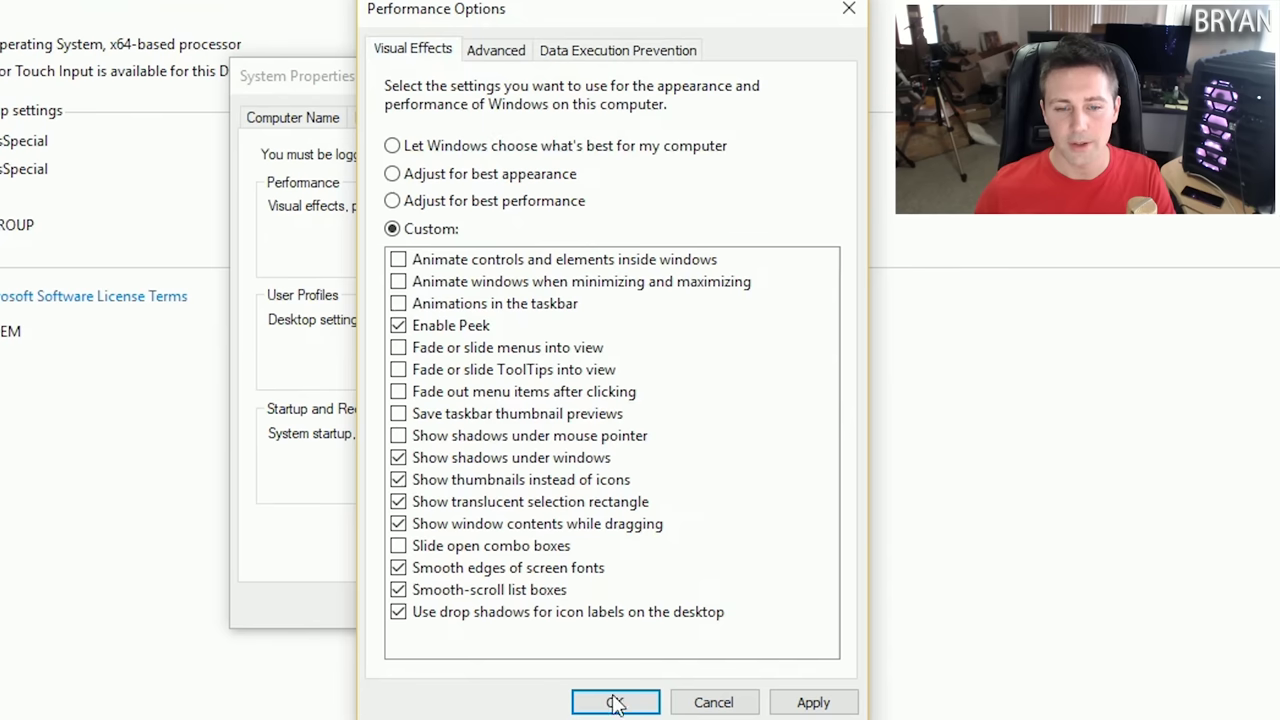
pyautogui.click(813, 702)
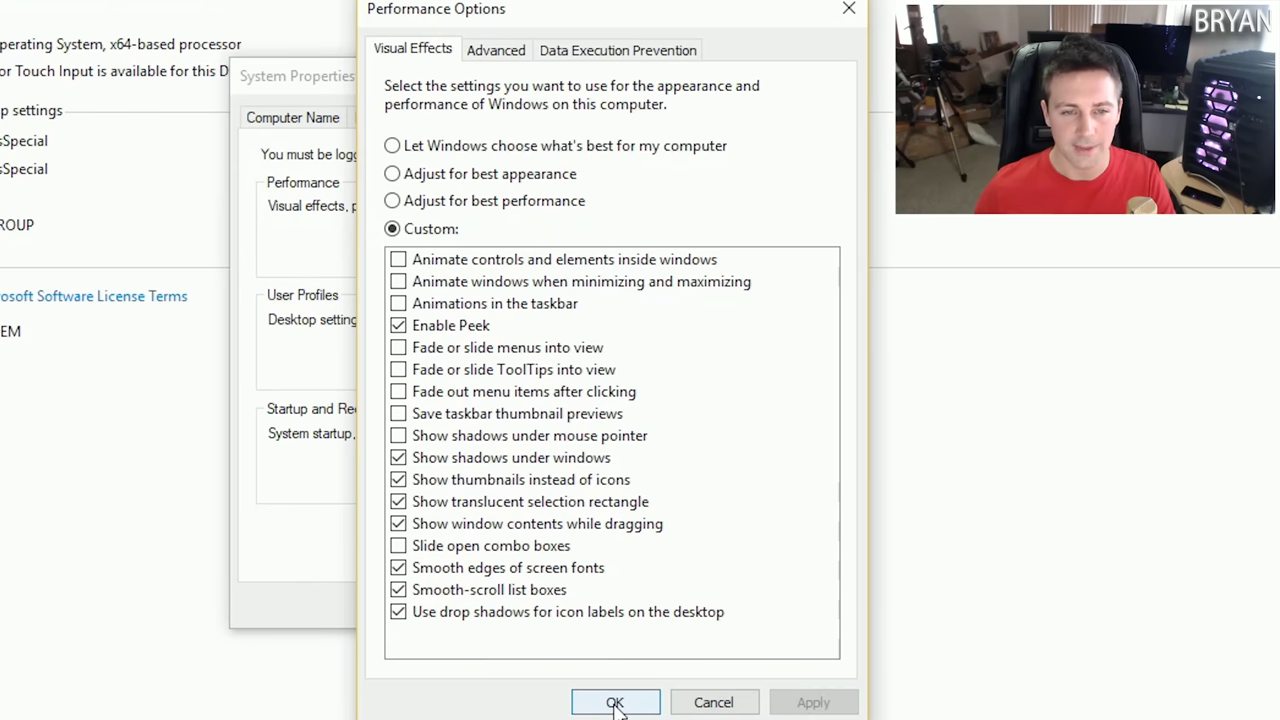
pyautogui.click(615, 703)
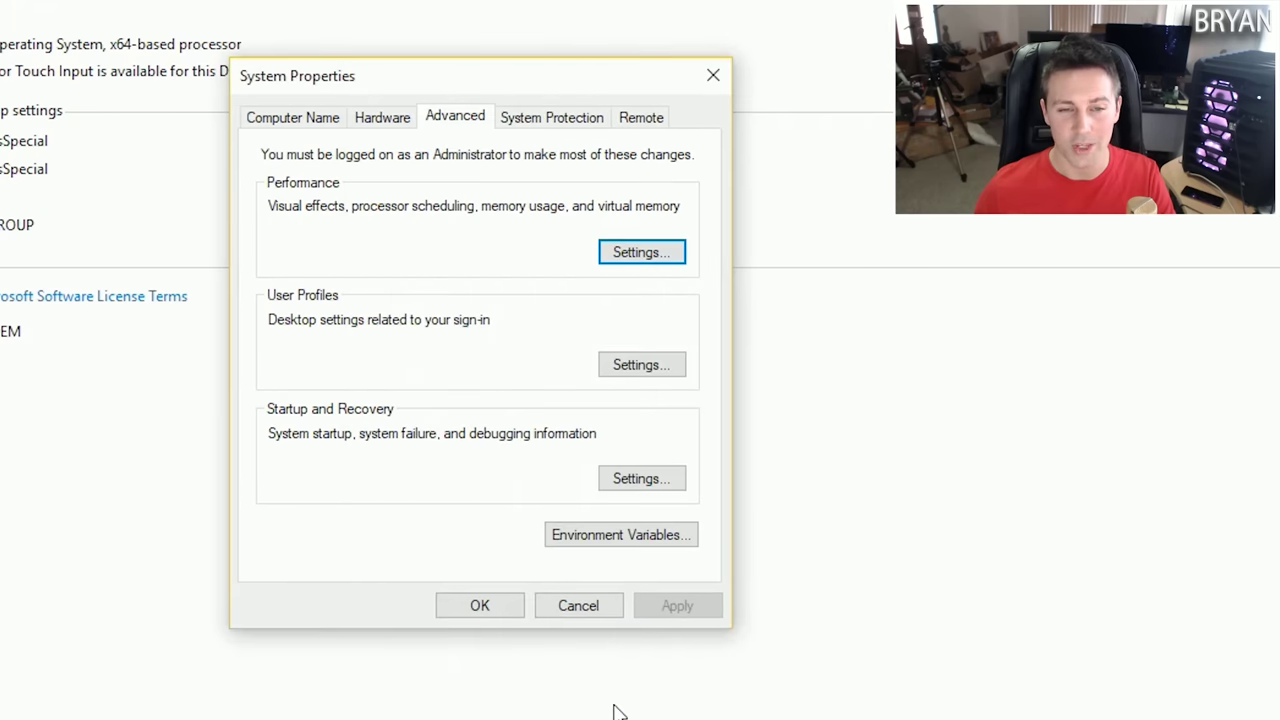
# Disable system protection on System Reserved (C:) and delete all its restore points
pyautogui.click(541, 124)
pyautogui.click(430, 420)
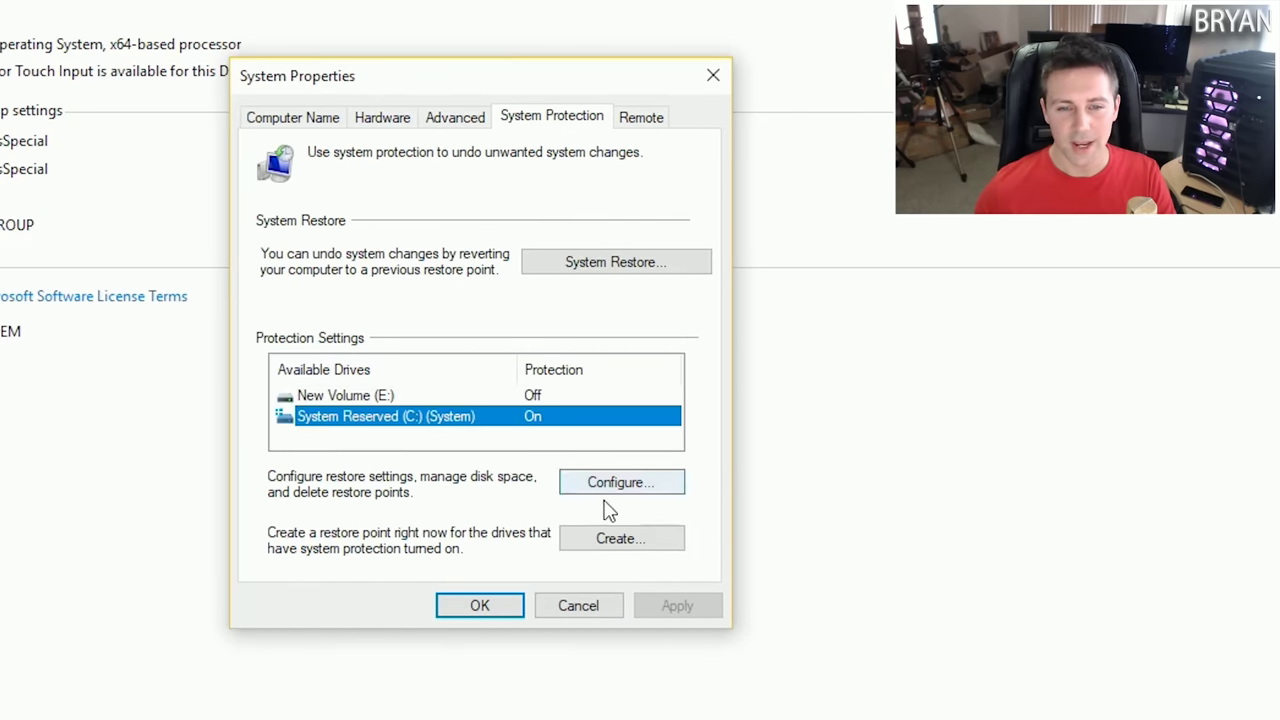
pyautogui.click(610, 490)
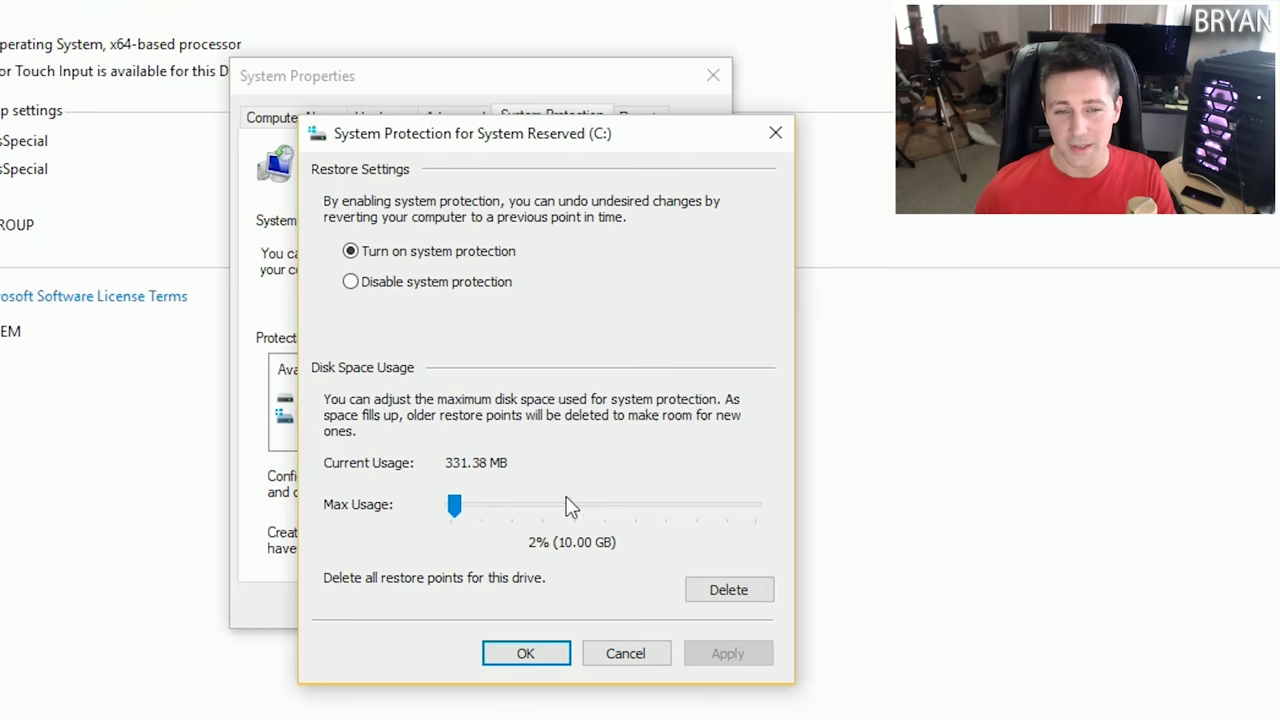
pyautogui.click(440, 284)
pyautogui.click(700, 588)
pyautogui.click(684, 452)
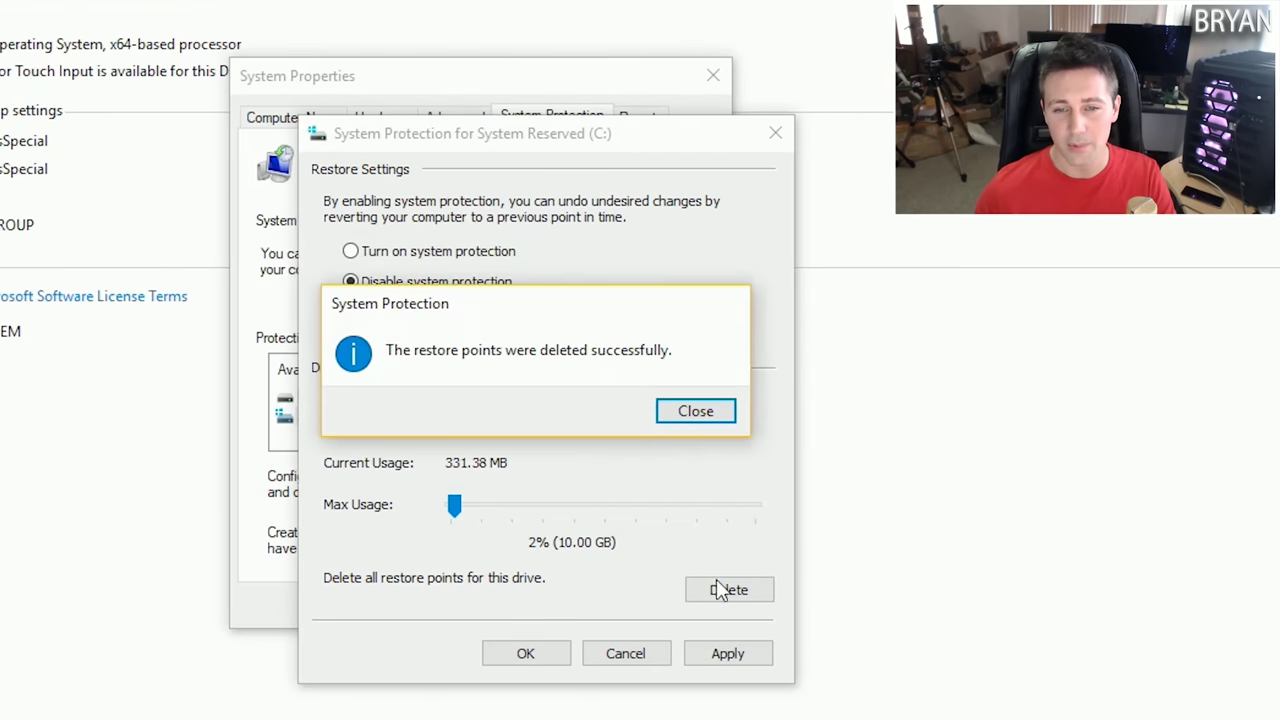
pyautogui.click(680, 414)
pyautogui.click(716, 653)
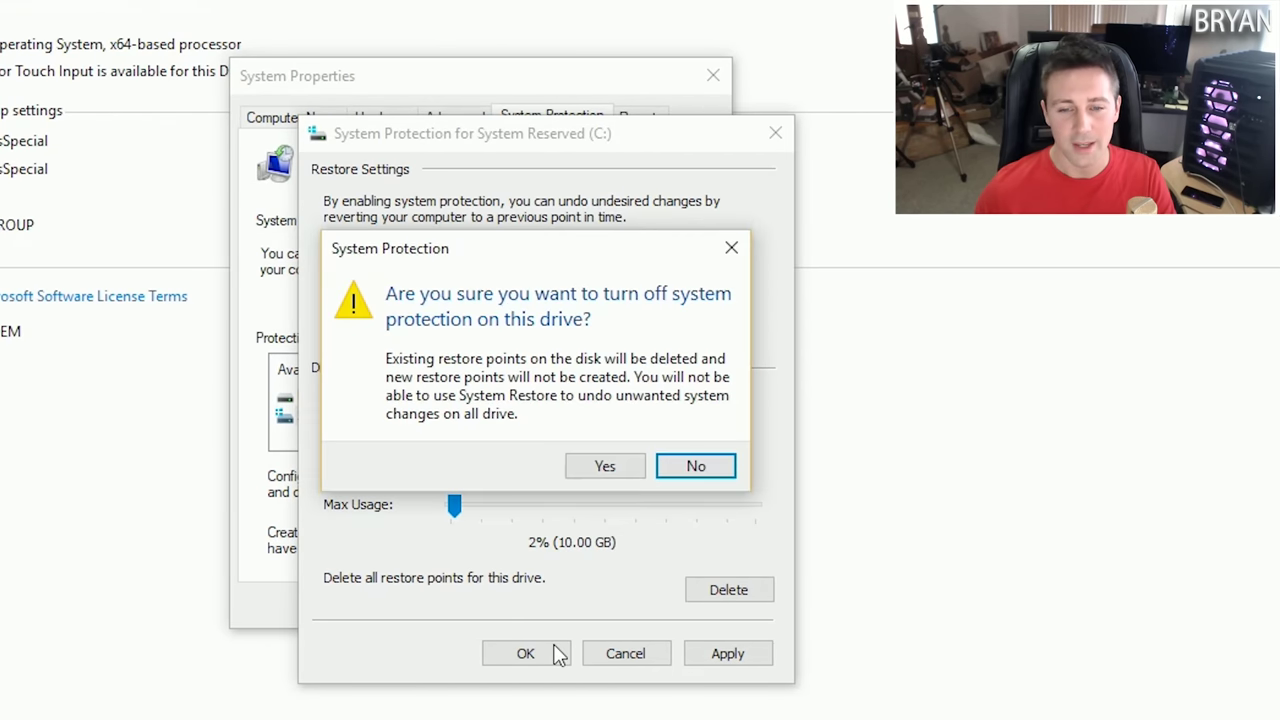
pyautogui.click(592, 471)
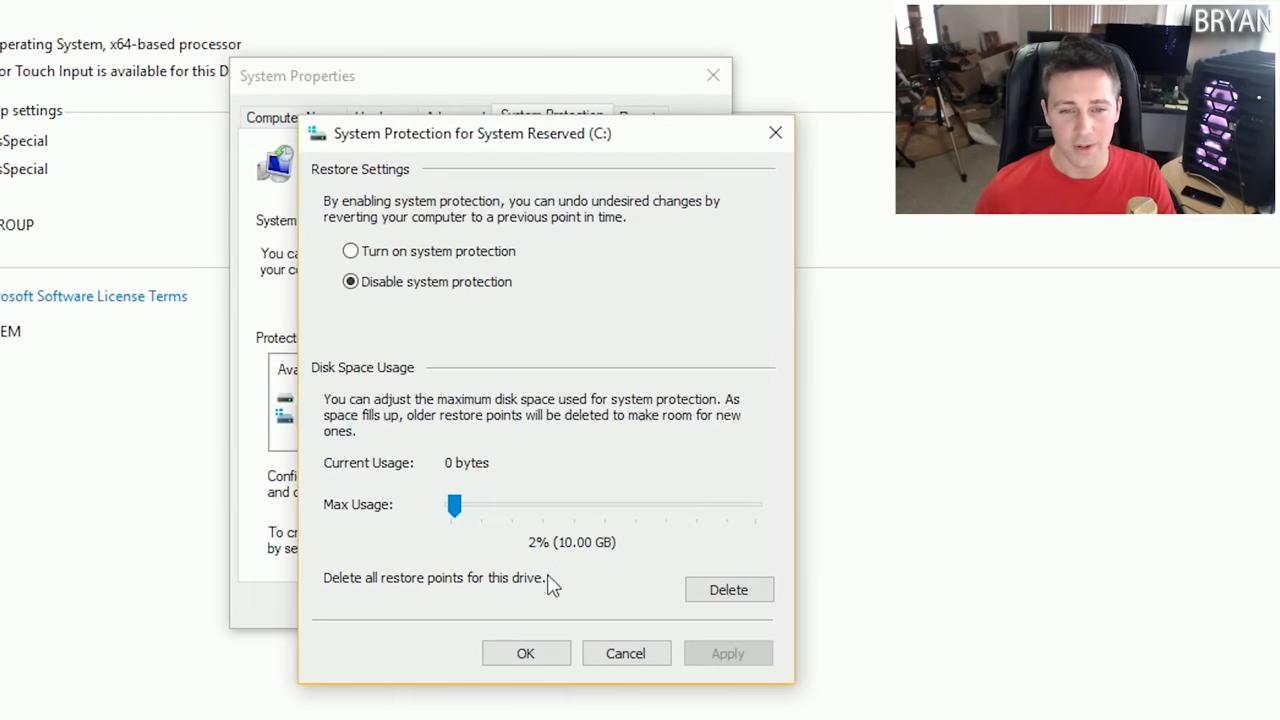
pyautogui.click(526, 653)
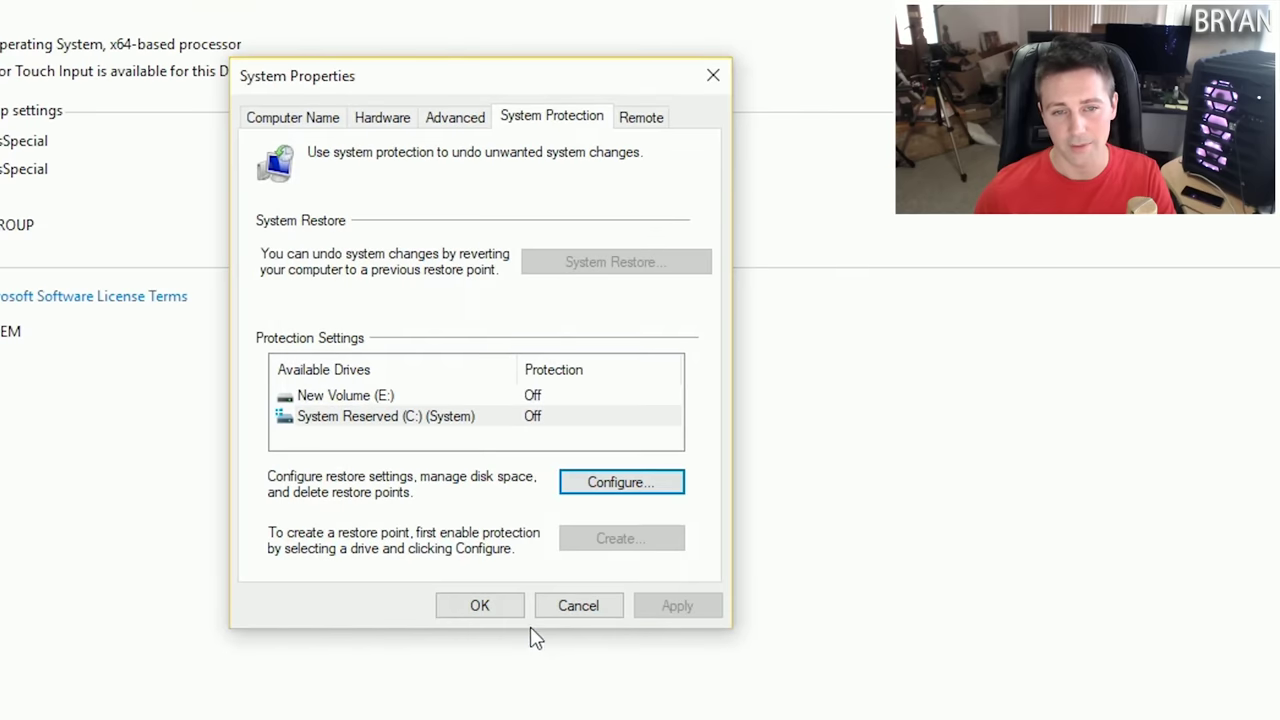
# In Remote Assistance advanced limits, disallow remote control of this computer
pyautogui.click(645, 119)
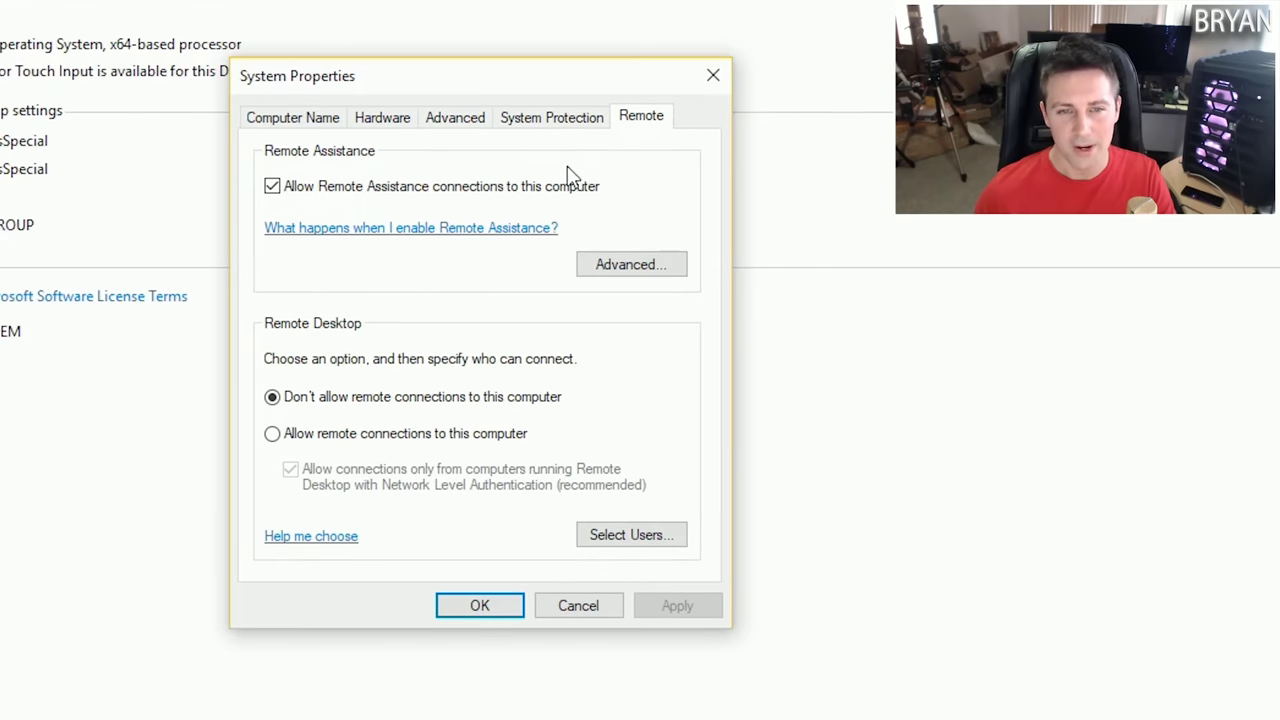
pyautogui.click(625, 266)
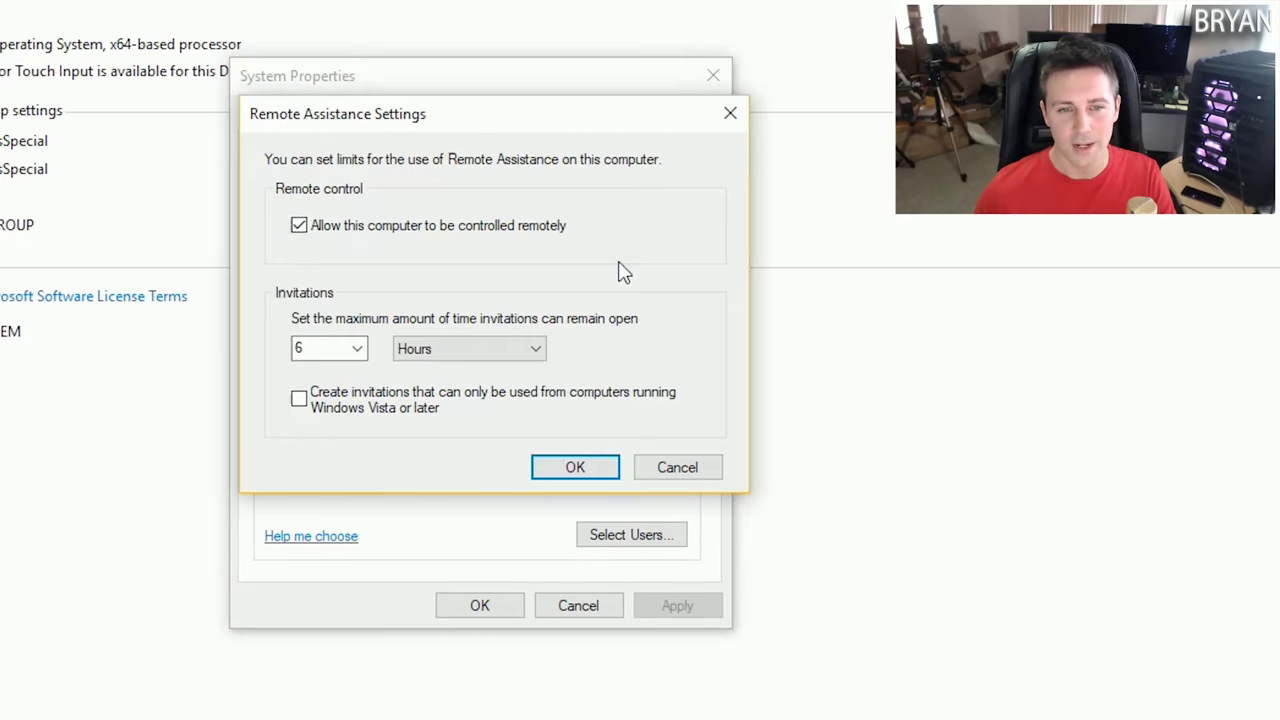
pyautogui.click(350, 228)
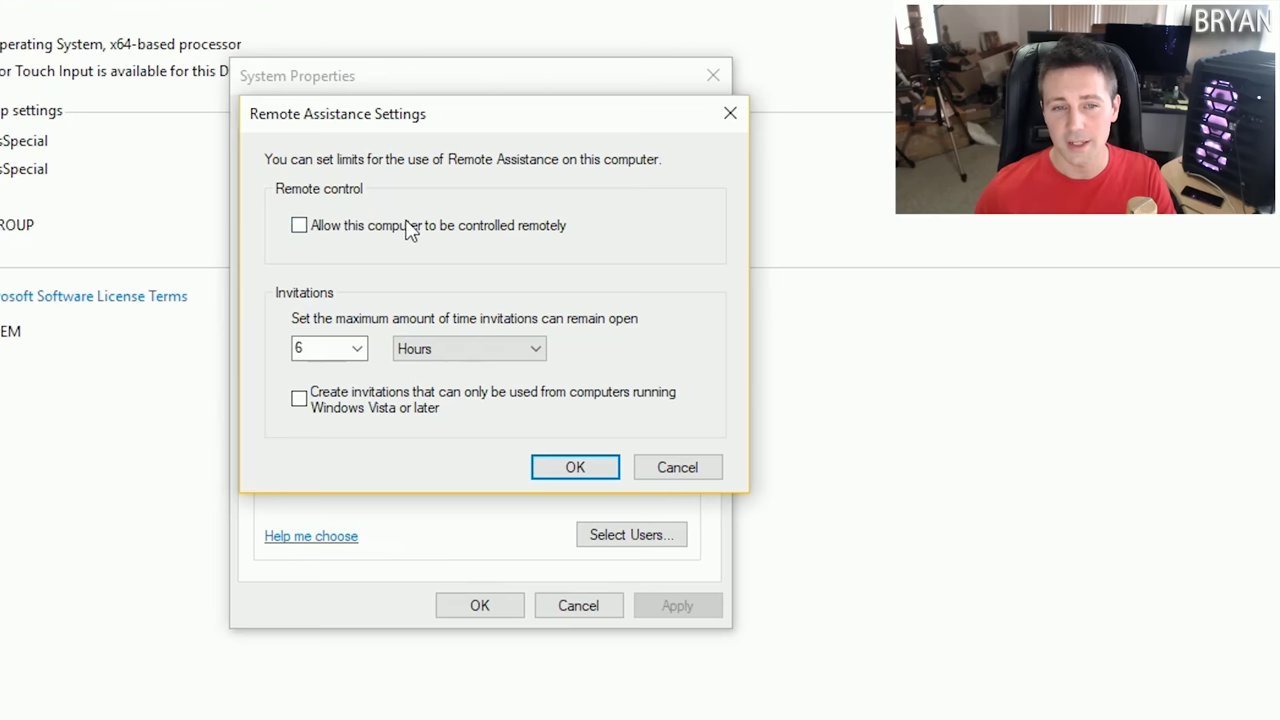
pyautogui.click(580, 474)
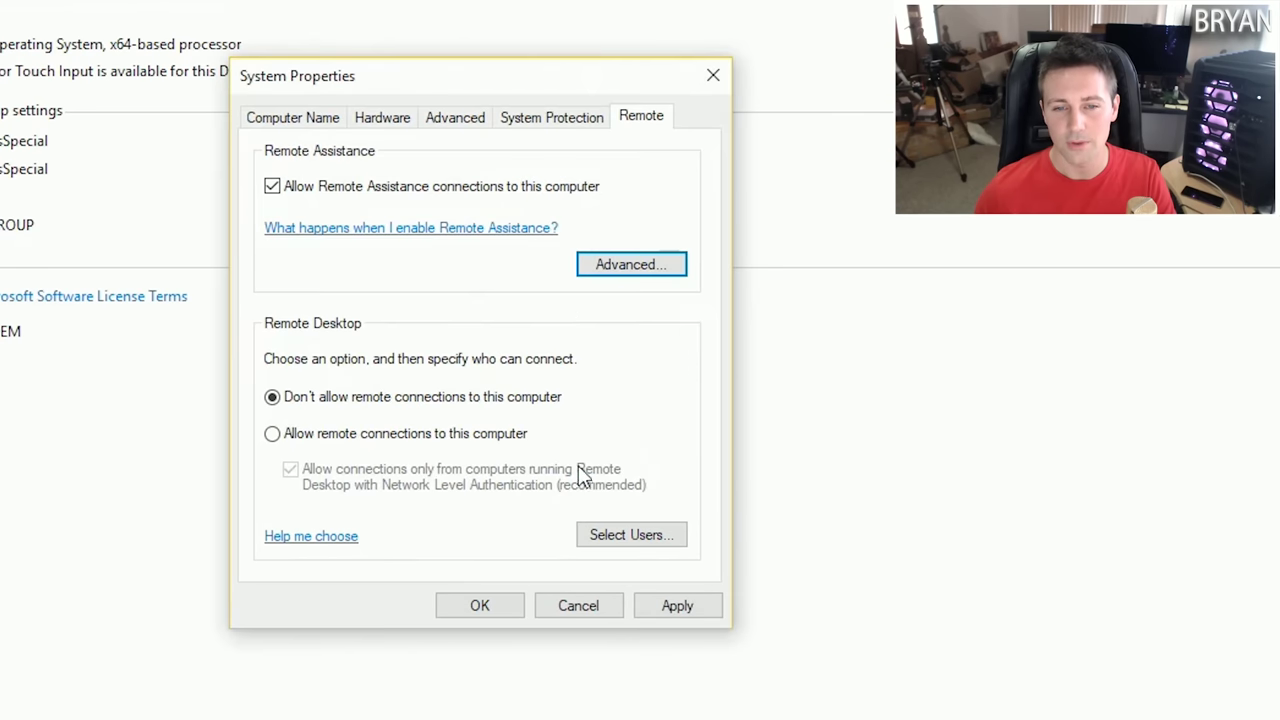
# Disallow Remote Assistance connections, apply, and close System Properties
pyautogui.click(366, 190)
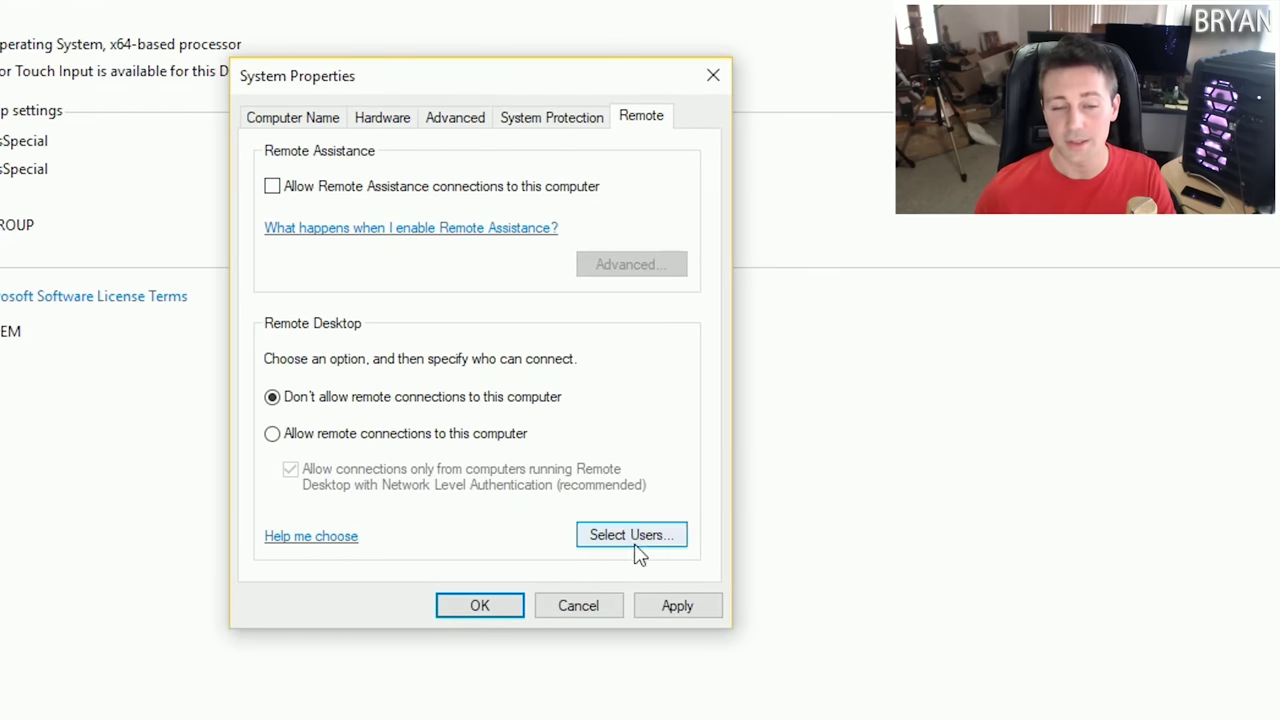
pyautogui.click(665, 606)
pyautogui.click(551, 118)
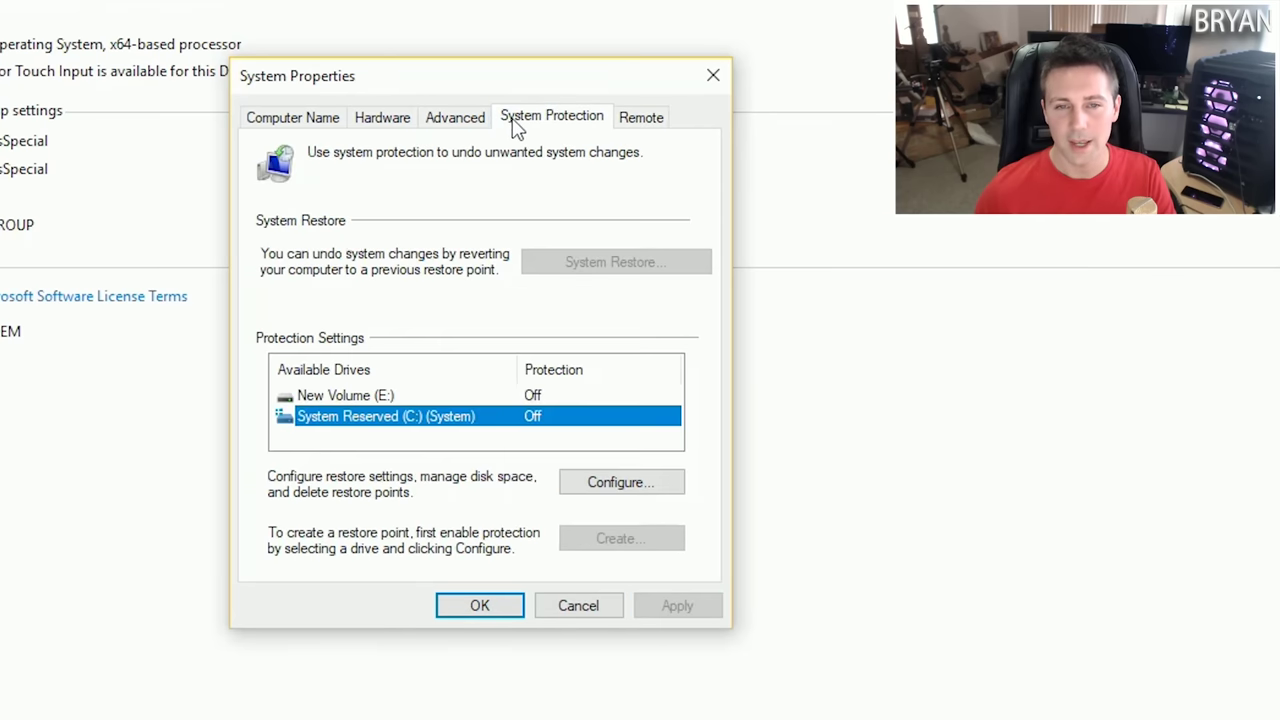
pyautogui.click(463, 122)
pyautogui.click(641, 118)
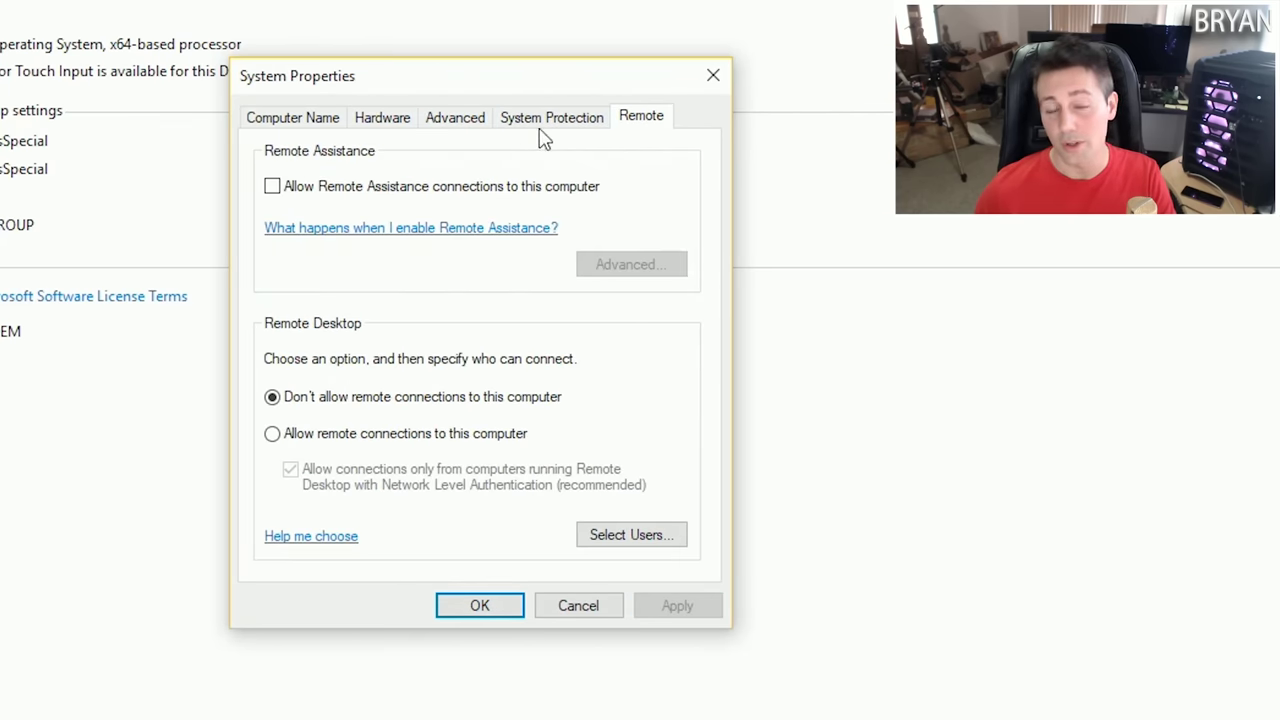
pyautogui.click(338, 117)
pyautogui.click(445, 610)
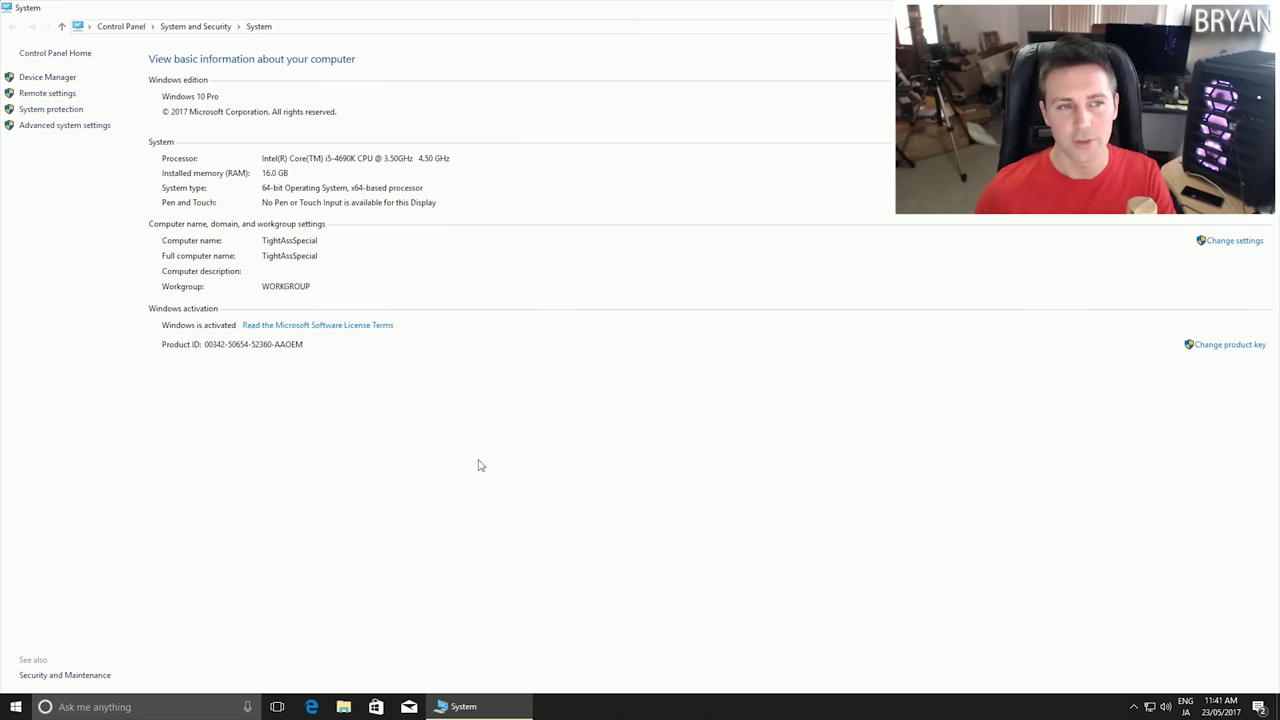
# In Startup and Recovery, uncheck Time to display list of operating systems and close
pyautogui.click(77, 133)
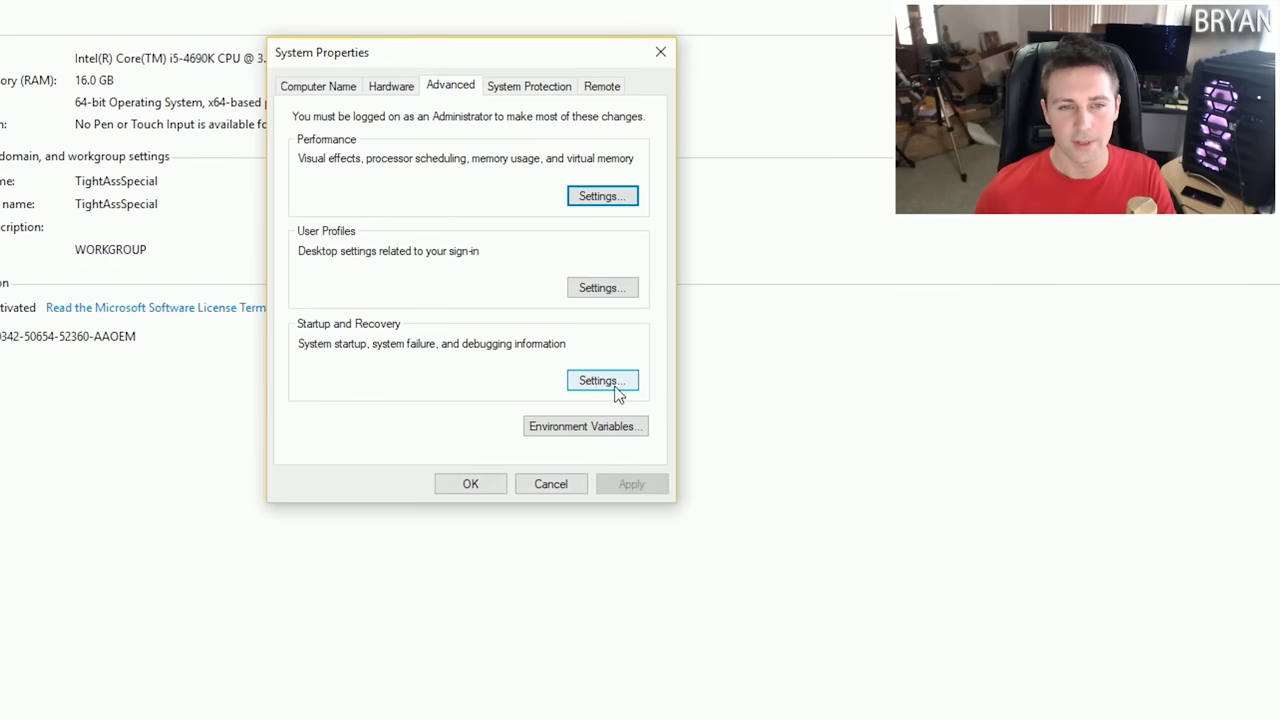
pyautogui.click(612, 384)
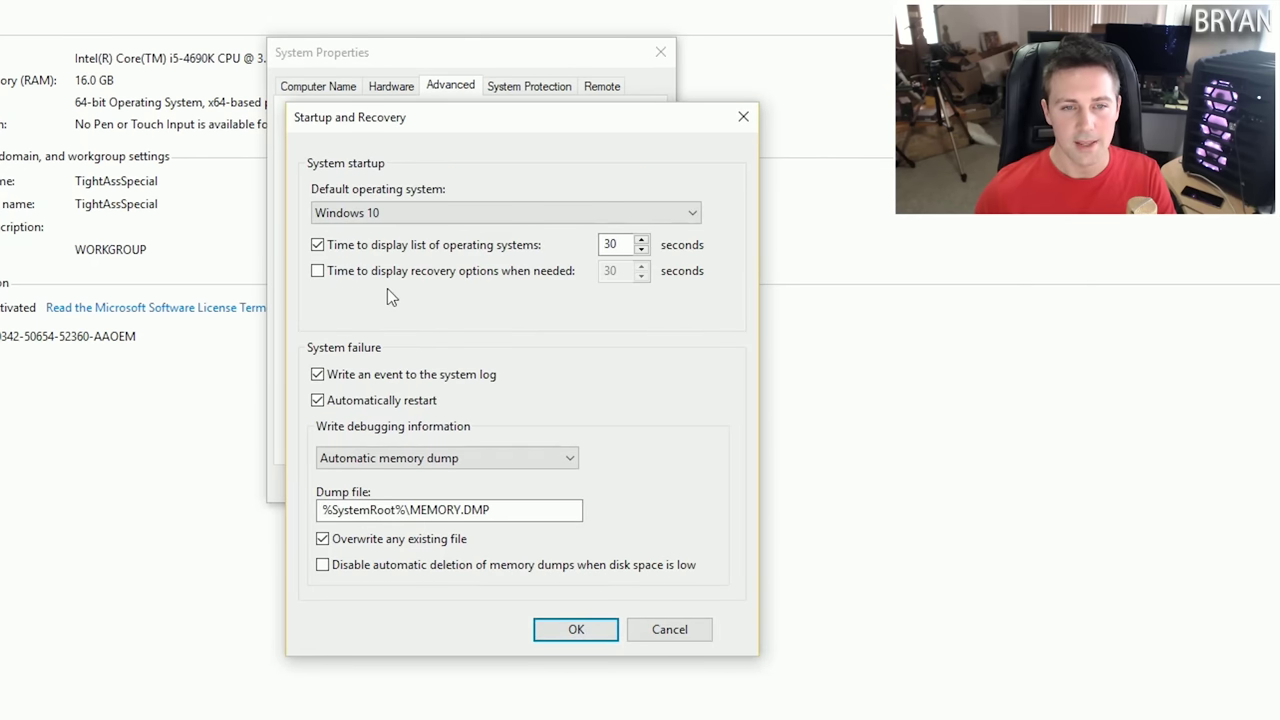
pyautogui.click(341, 251)
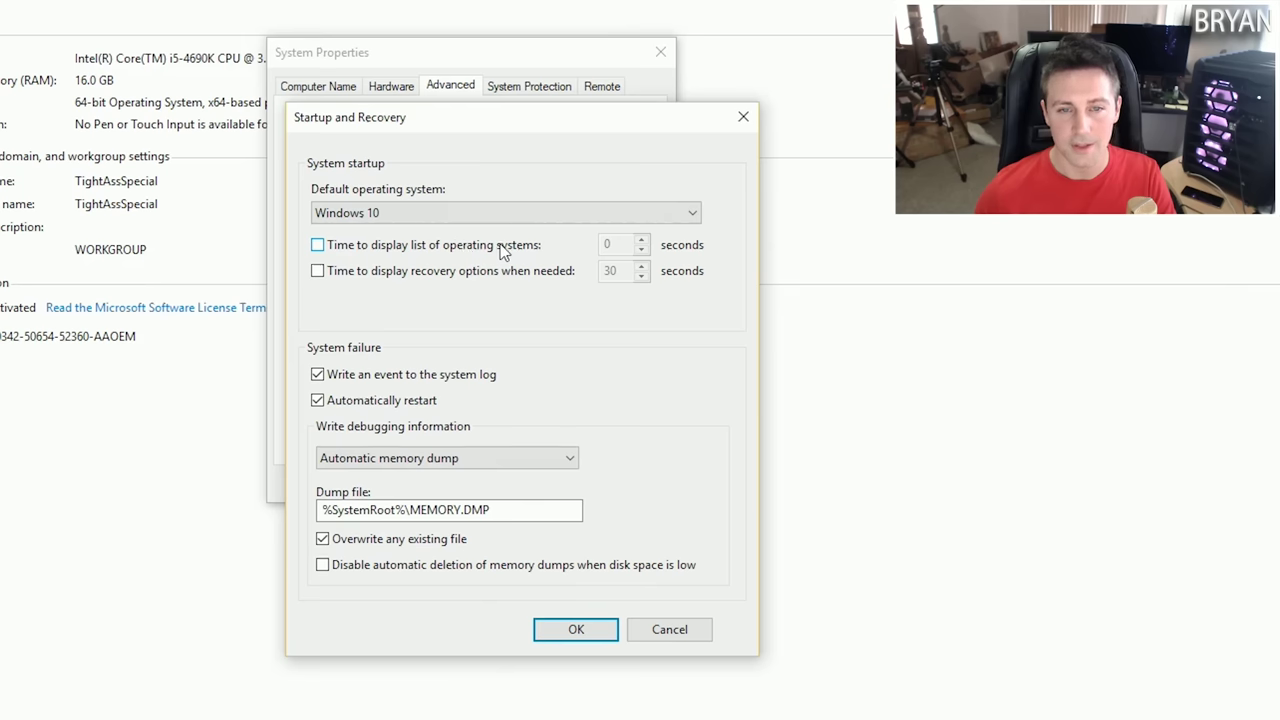
pyautogui.click(572, 632)
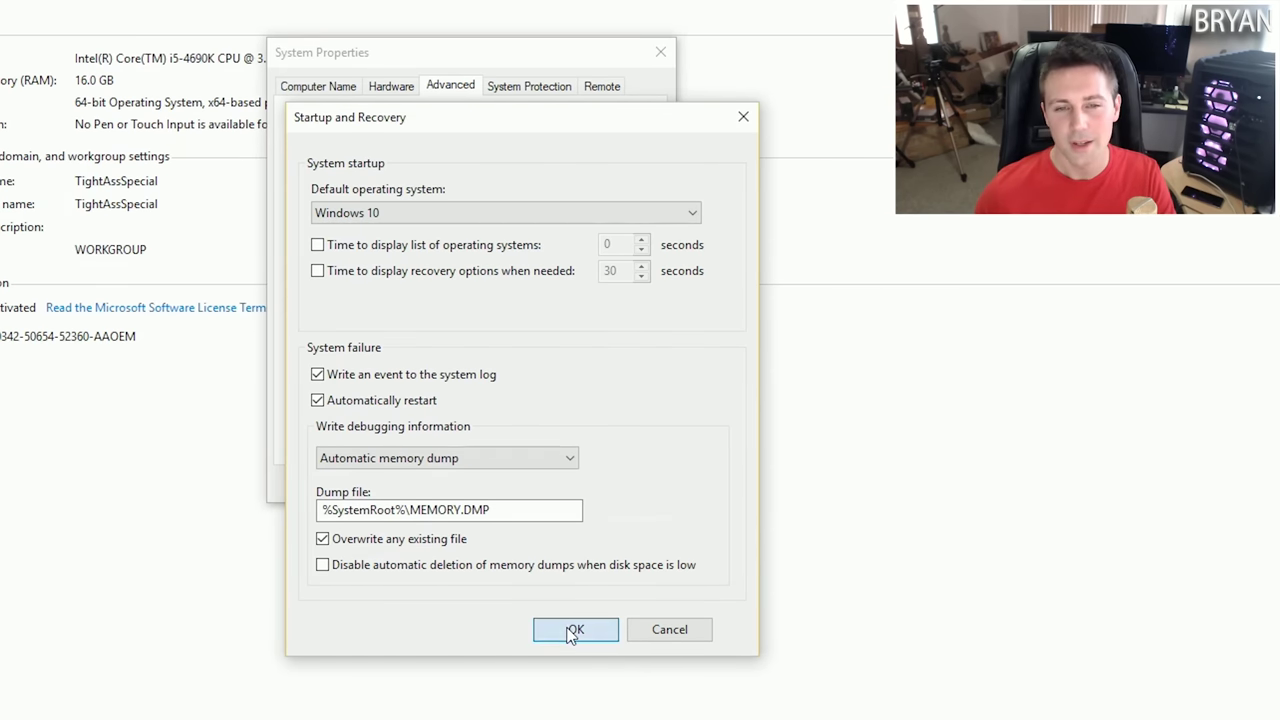
pyautogui.click(470, 484)
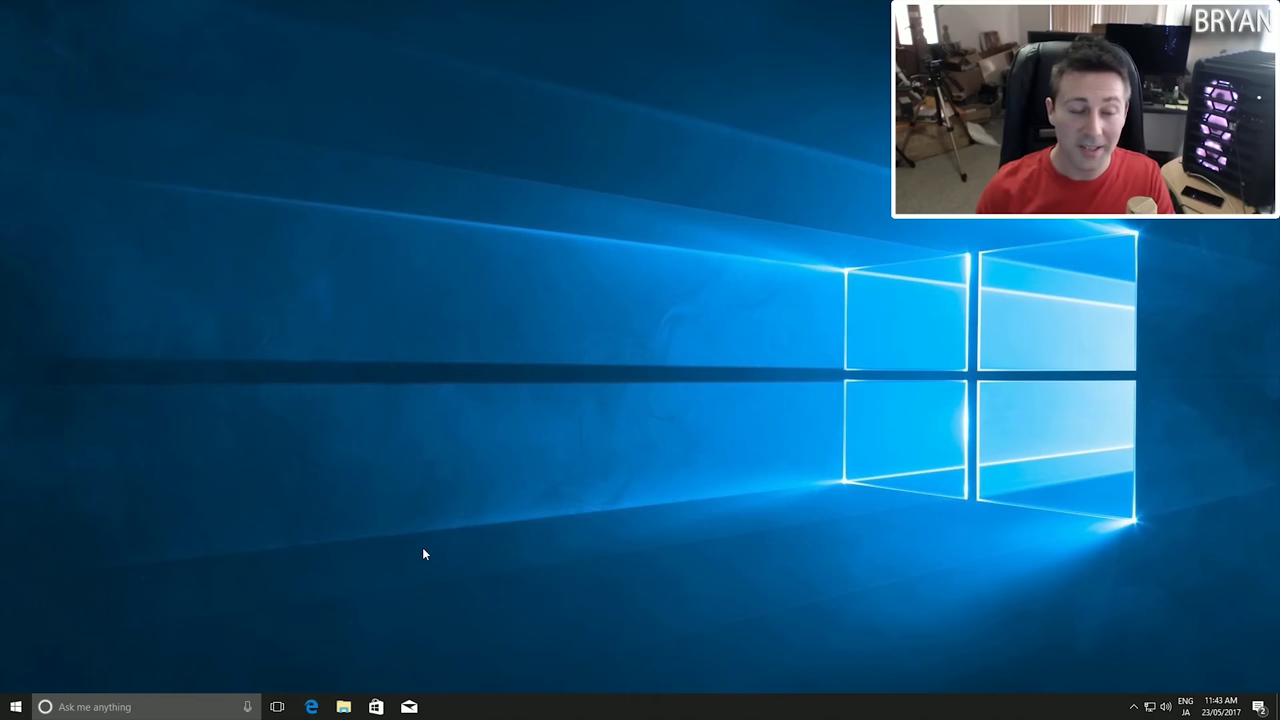
# Search for 'services.msc' and open the Services console
pyautogui.click(133, 707)
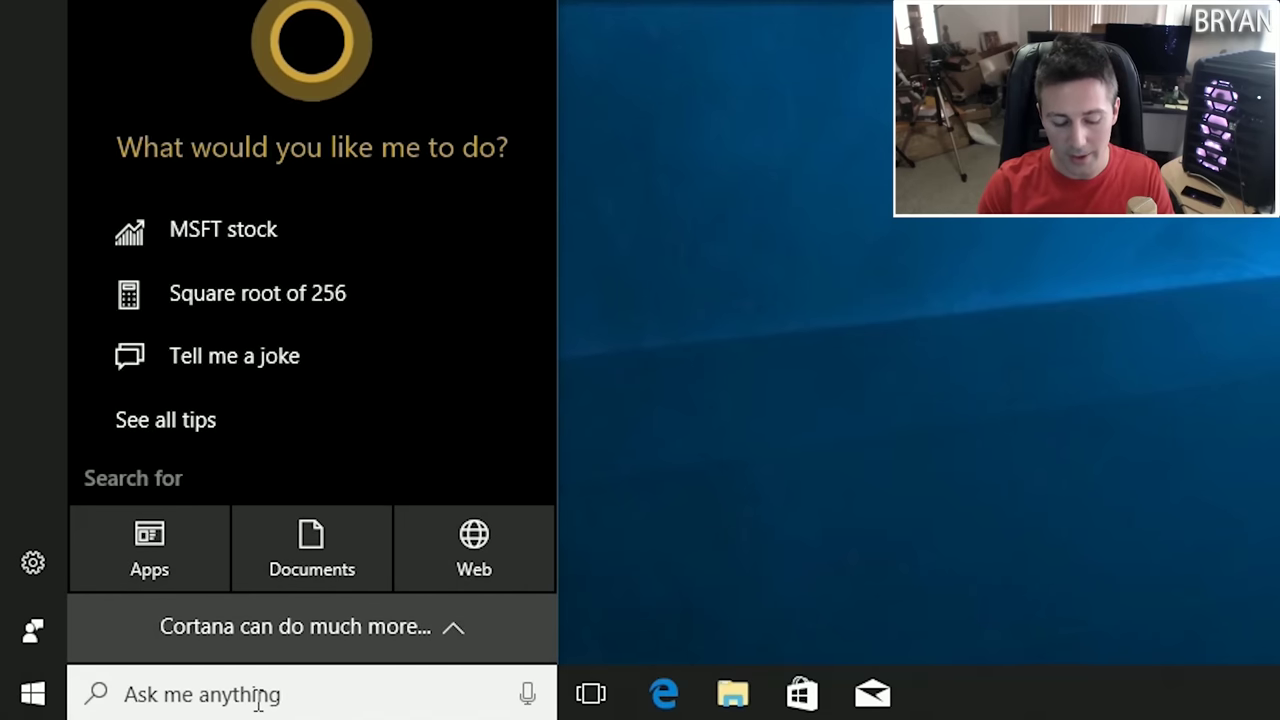
pyautogui.write('services.msc')
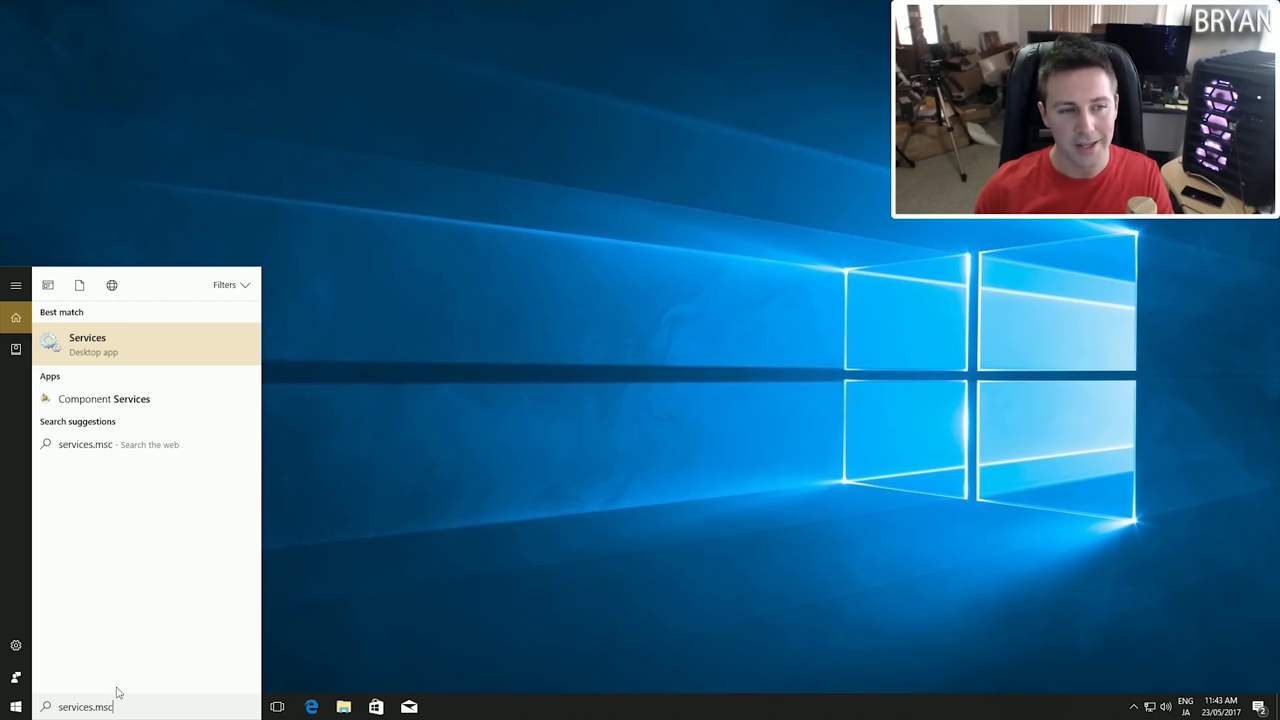
pyautogui.click(107, 347)
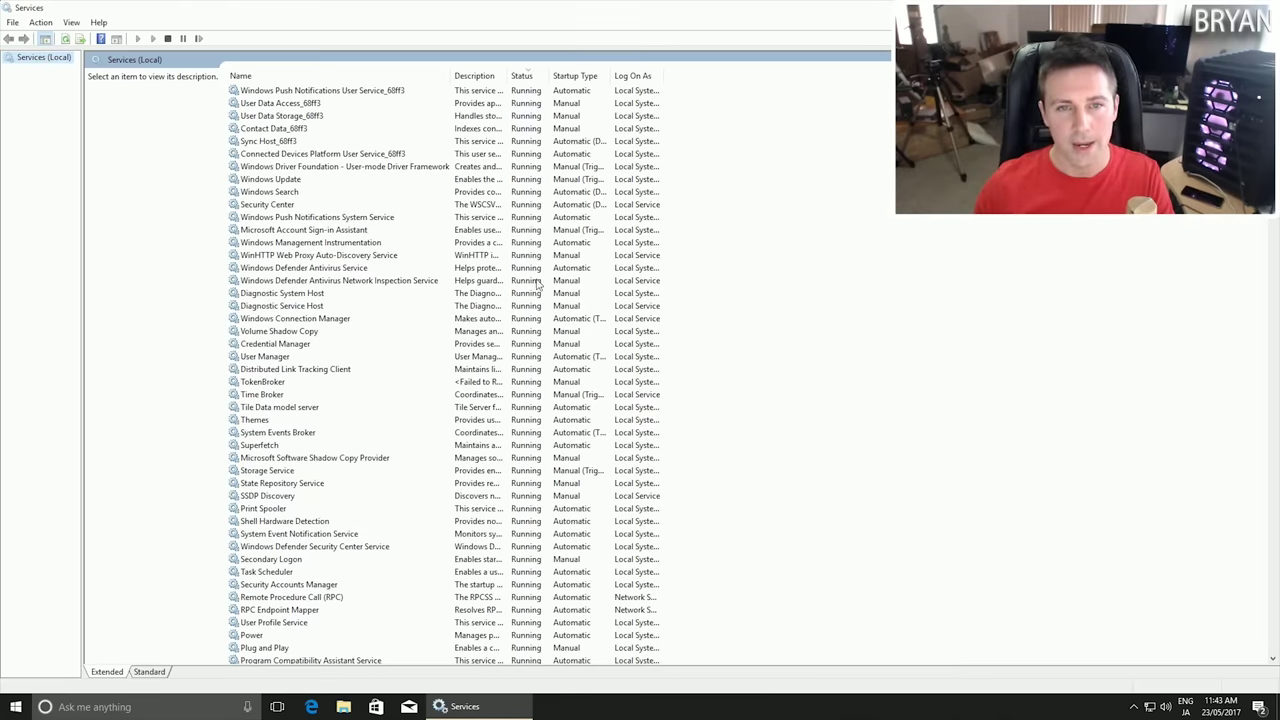
# In Distributed Link Tracking Client properties, set startup type Disabled, stop the service, and apply
pyautogui.click(525, 79)
pyautogui.click(528, 79)
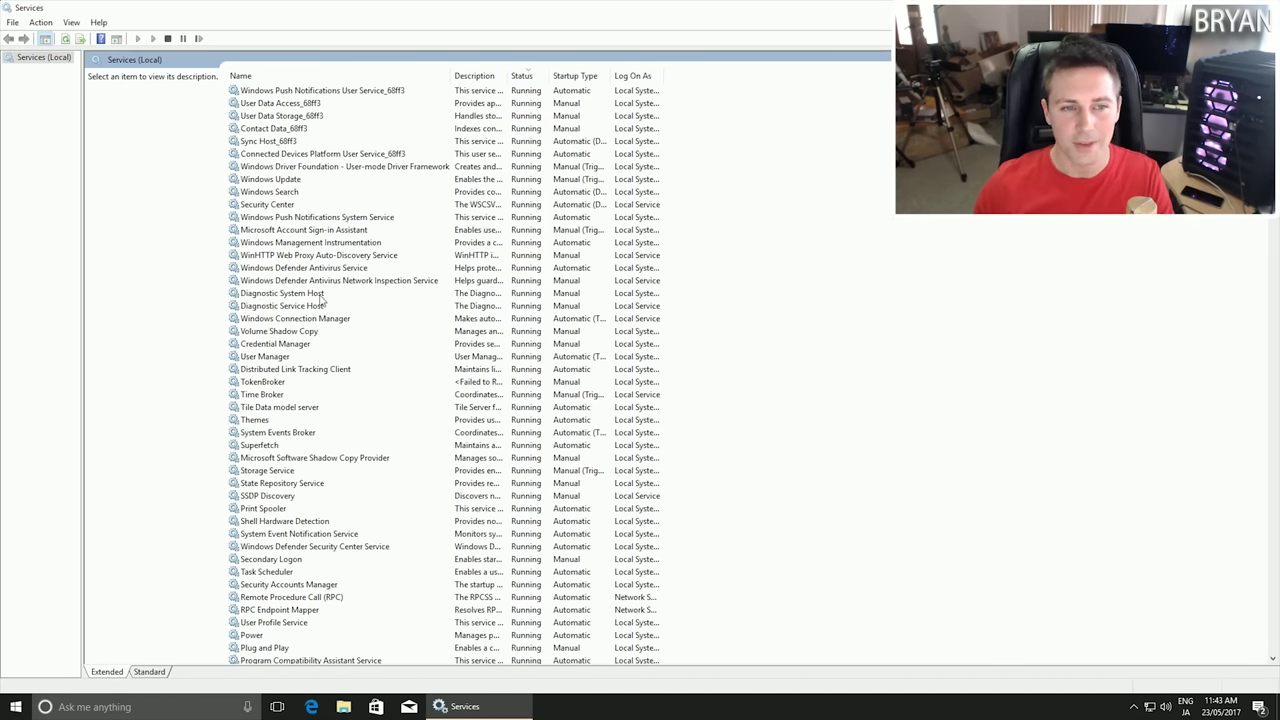
pyautogui.click(299, 372)
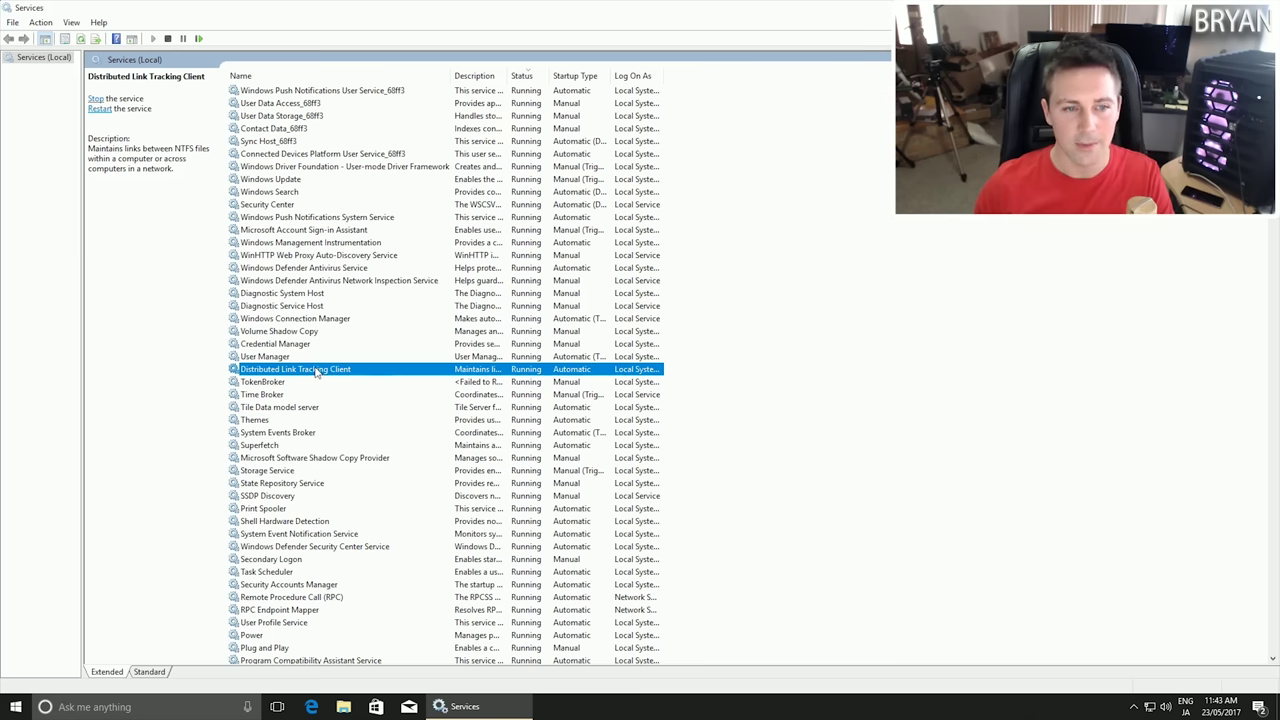
pyautogui.rightClick(317, 372)
pyautogui.click(394, 497)
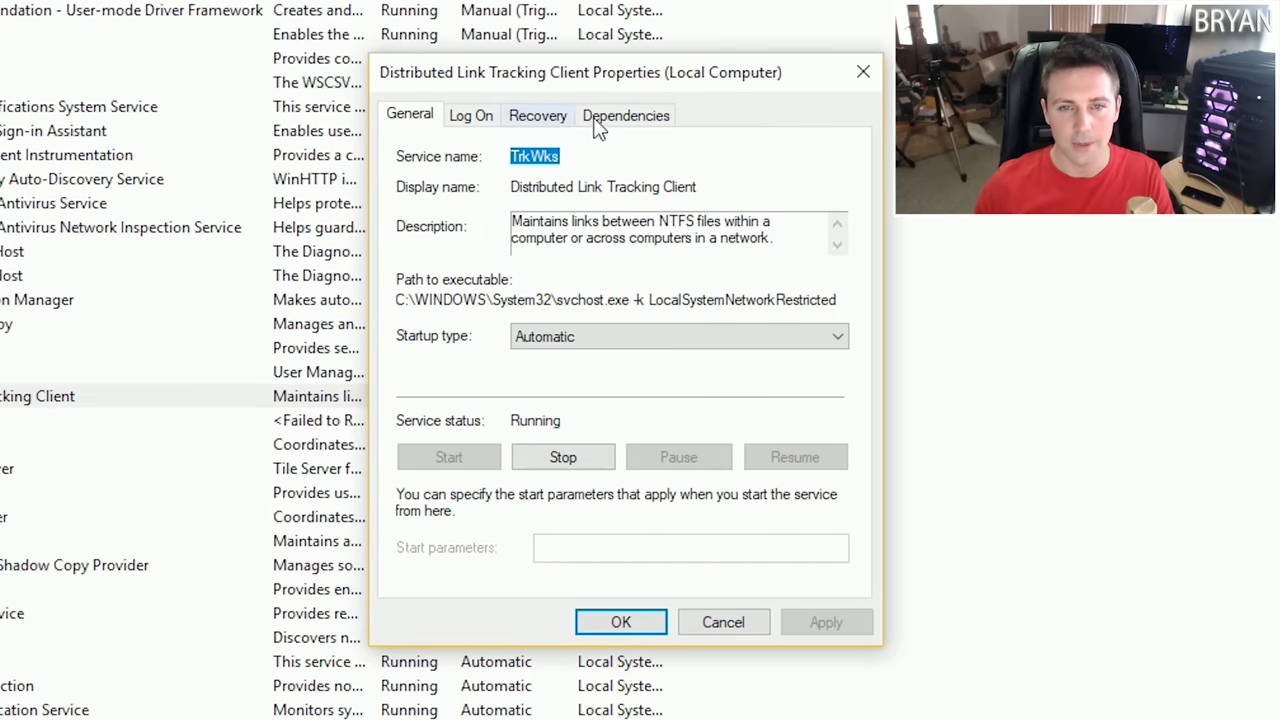
pyautogui.click(570, 340)
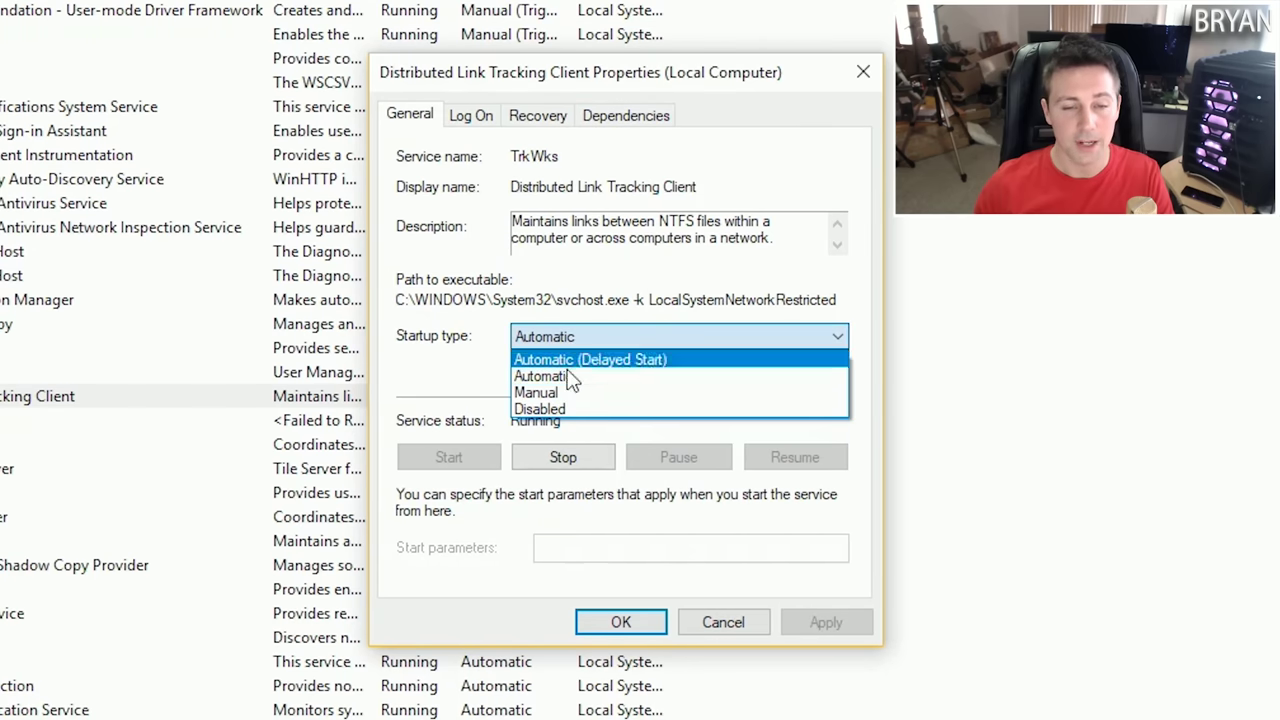
pyautogui.click(555, 409)
pyautogui.click(596, 460)
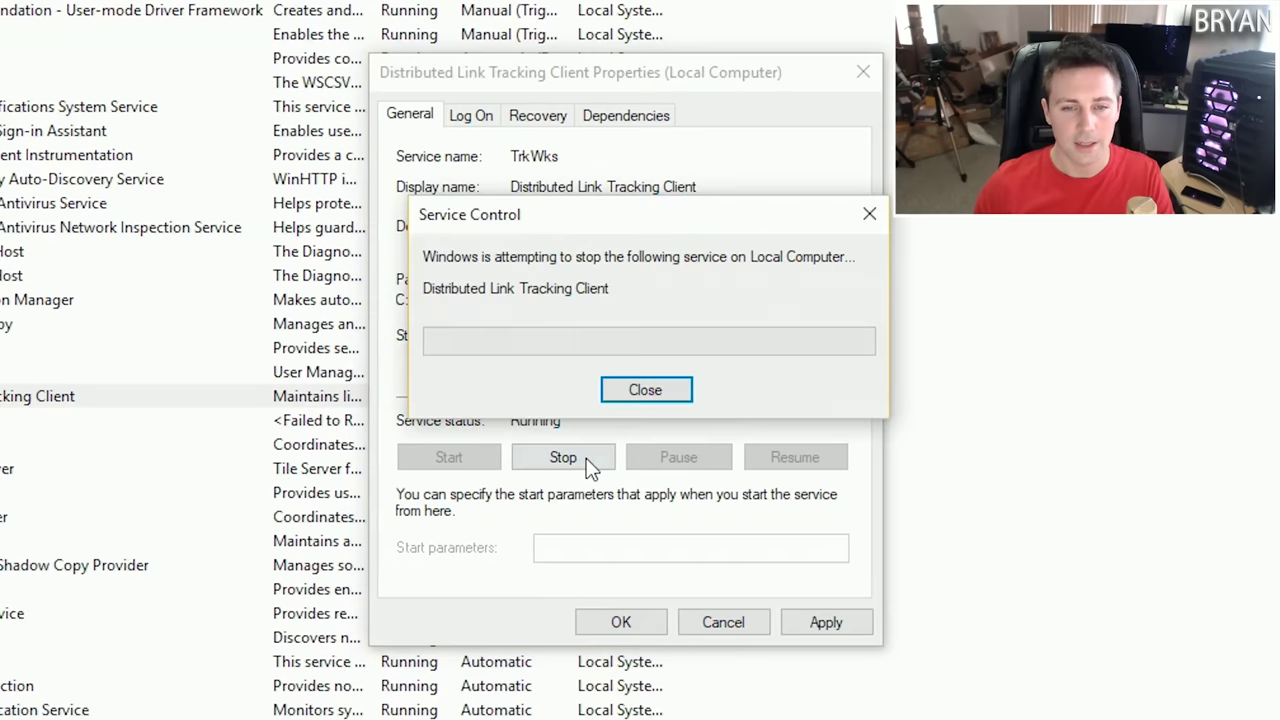
pyautogui.click(826, 622)
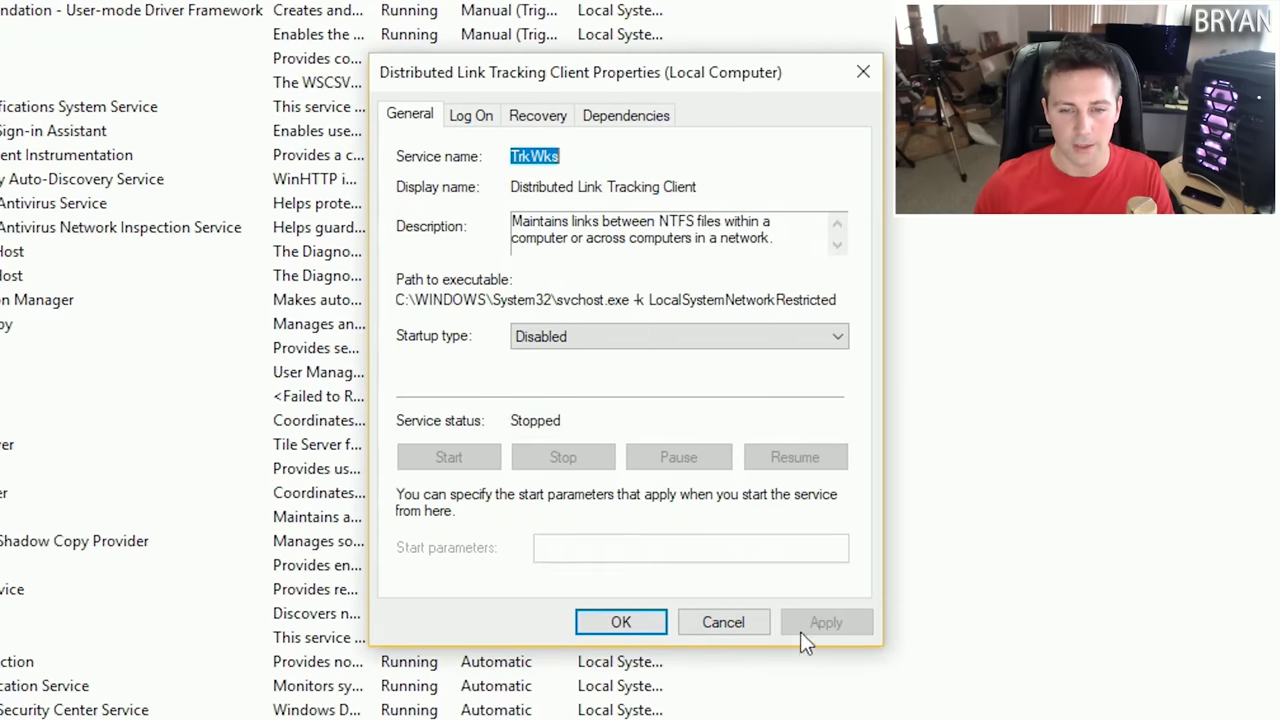
pyautogui.click(620, 622)
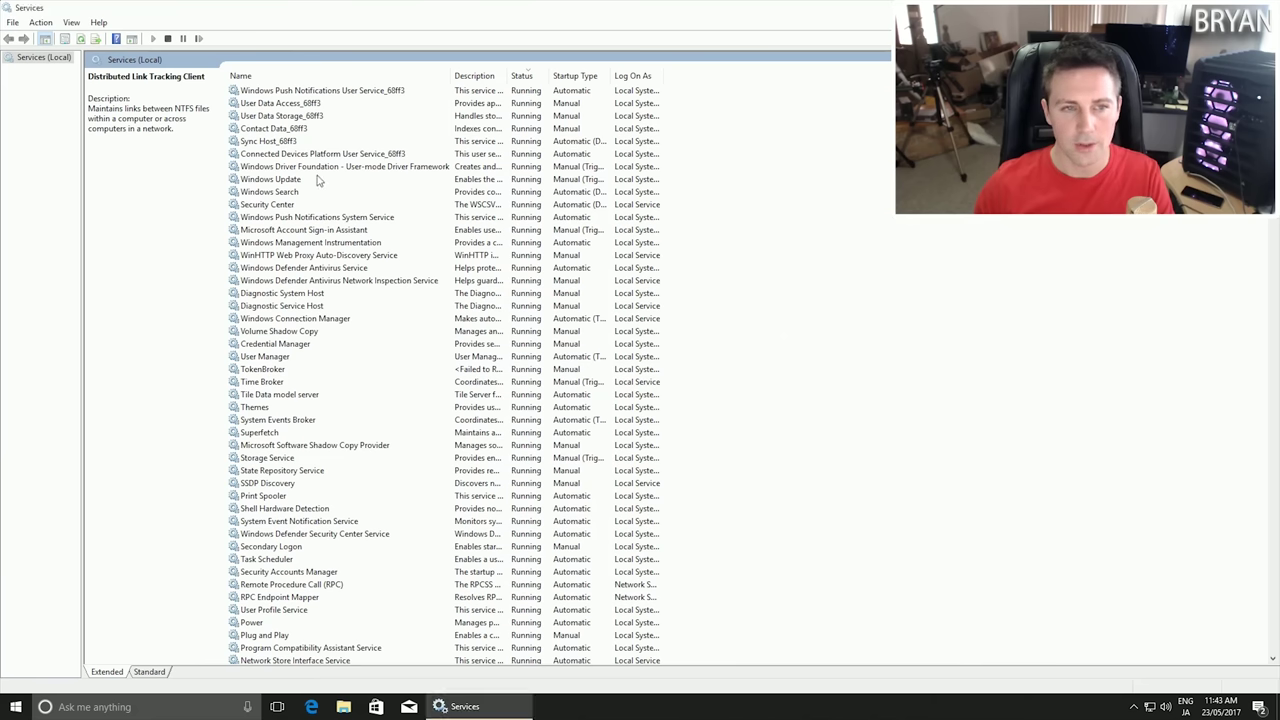
# Locate the dmwappushsvc service in the list using the D key
pyautogui.click(320, 230)
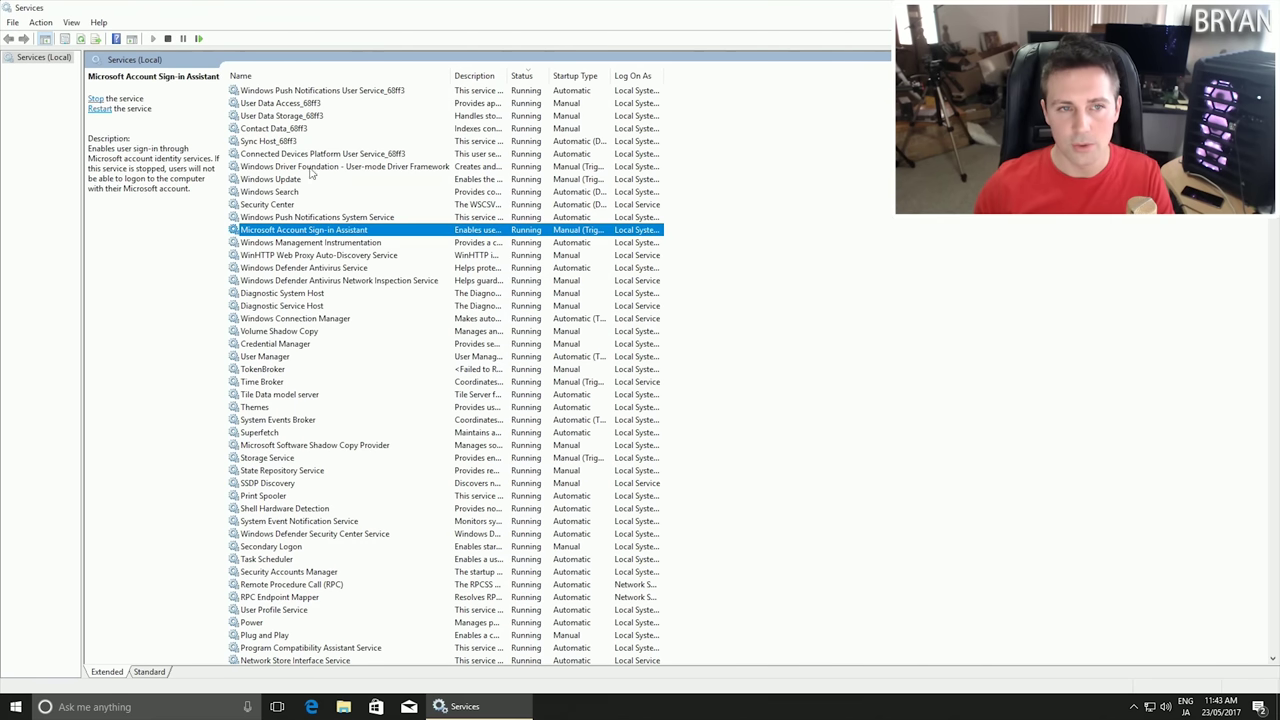
pyautogui.scroll(-1, 330, 258)
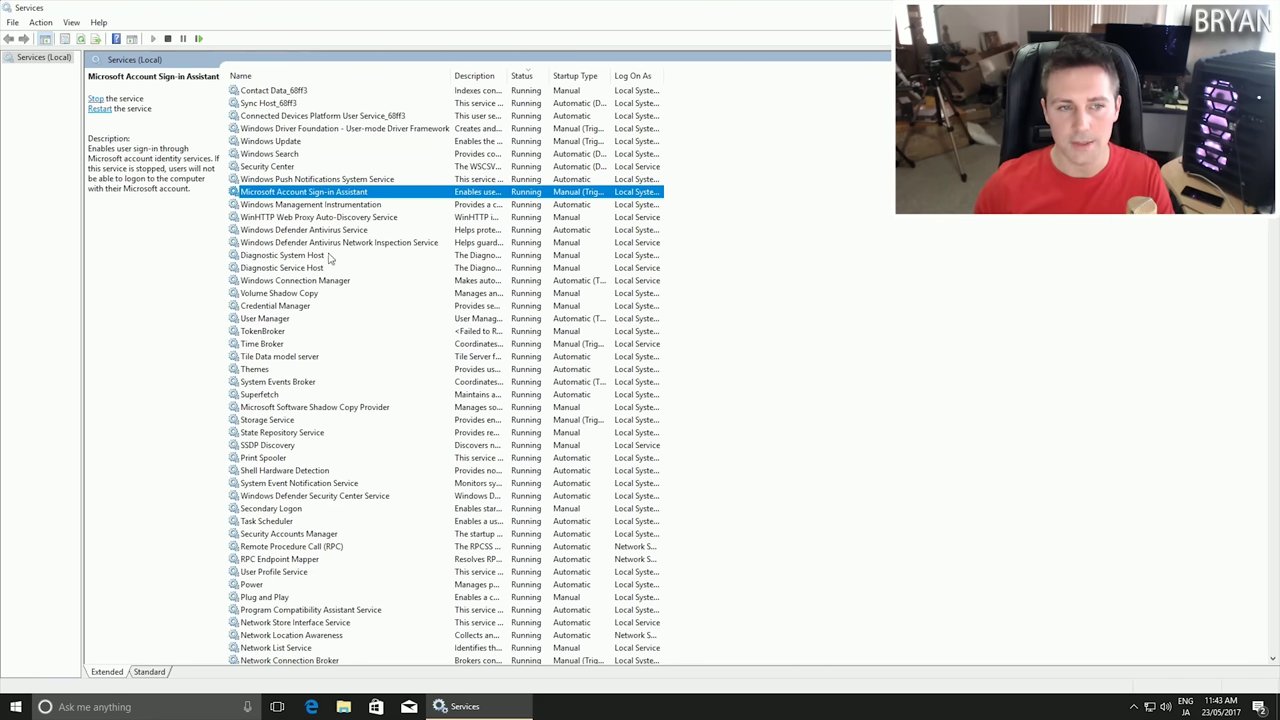
pyautogui.scroll(-3, 309, 274)
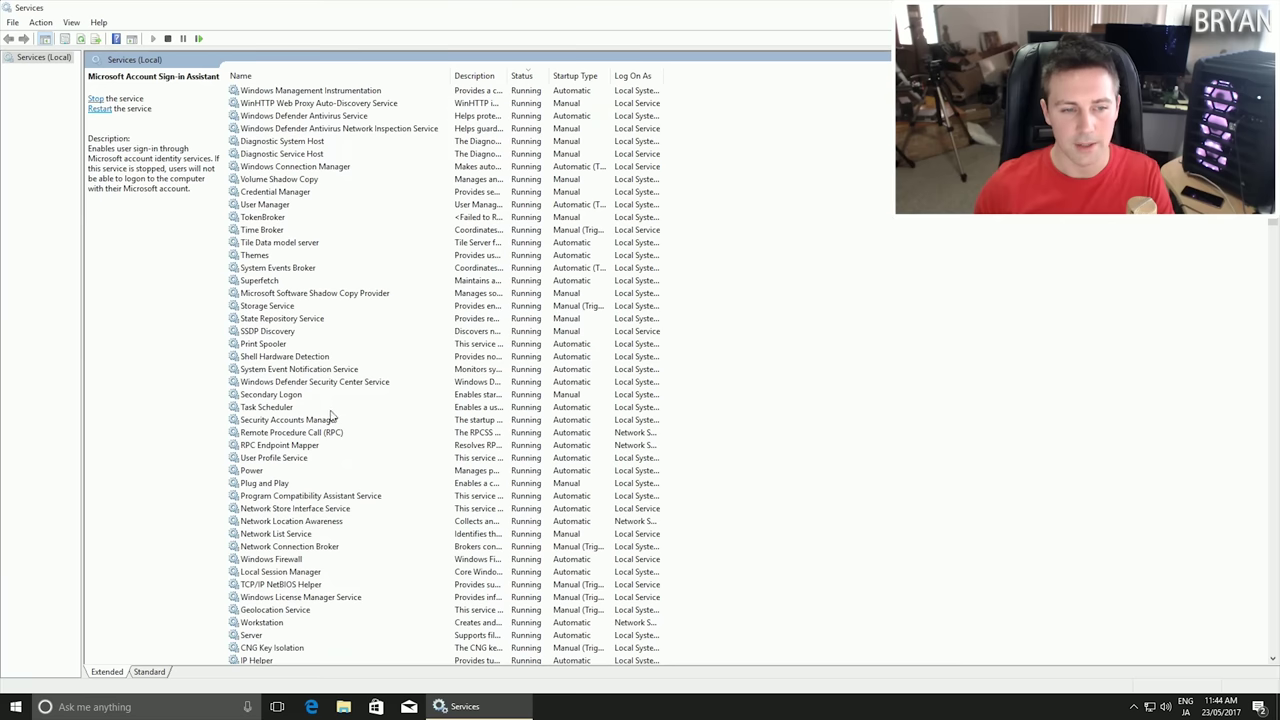
pyautogui.scroll(-14, 333, 415)
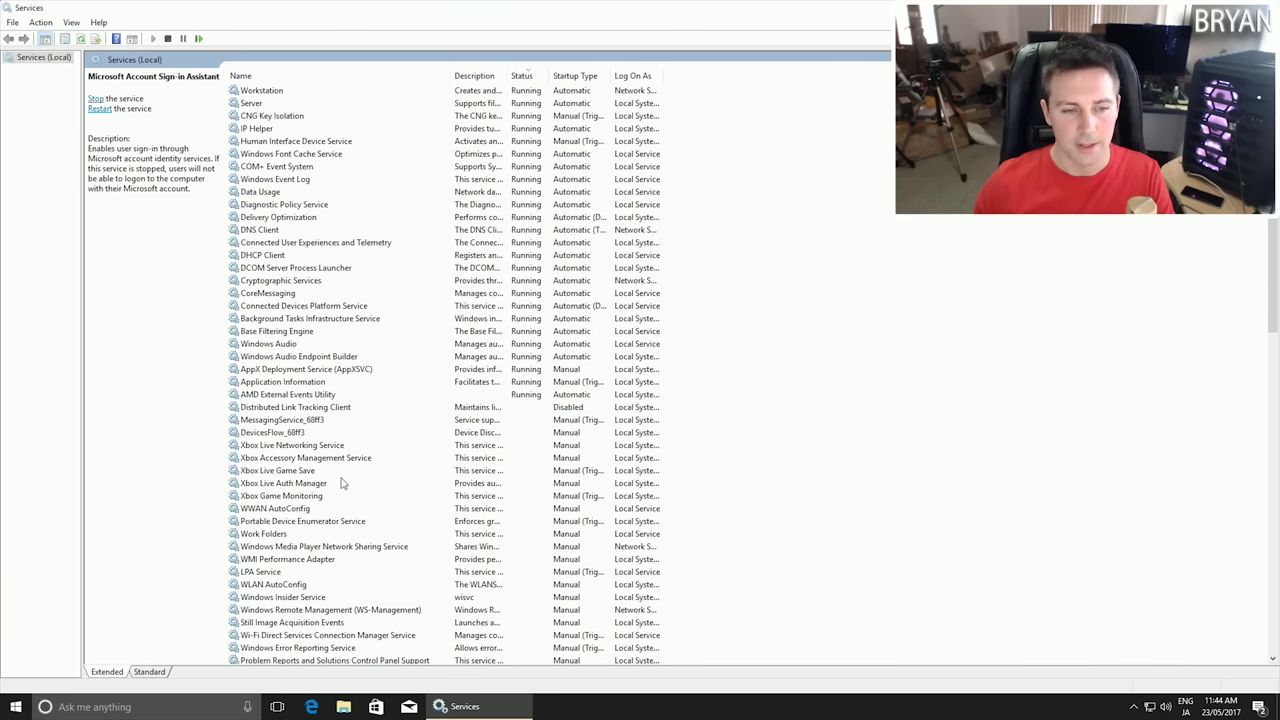
pyautogui.scroll(-1, 300, 503)
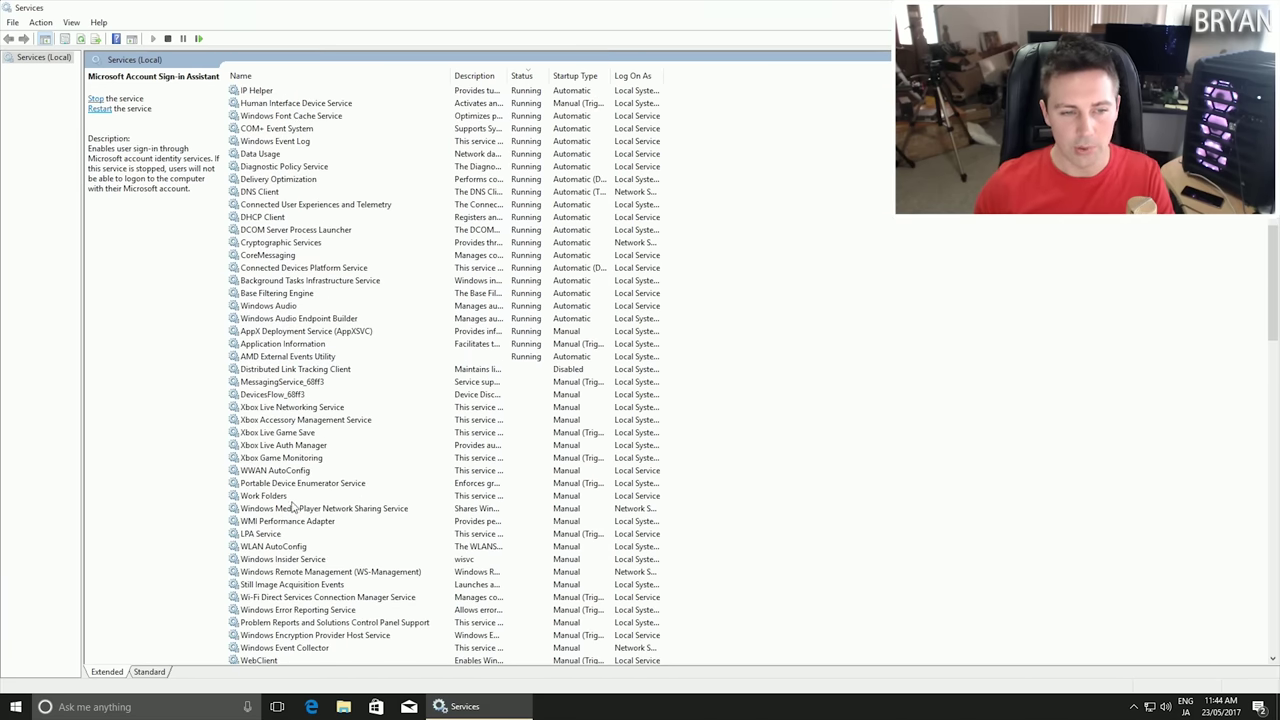
pyautogui.press('d')
pyautogui.press('d')
pyautogui.press('d')
pyautogui.press('d')
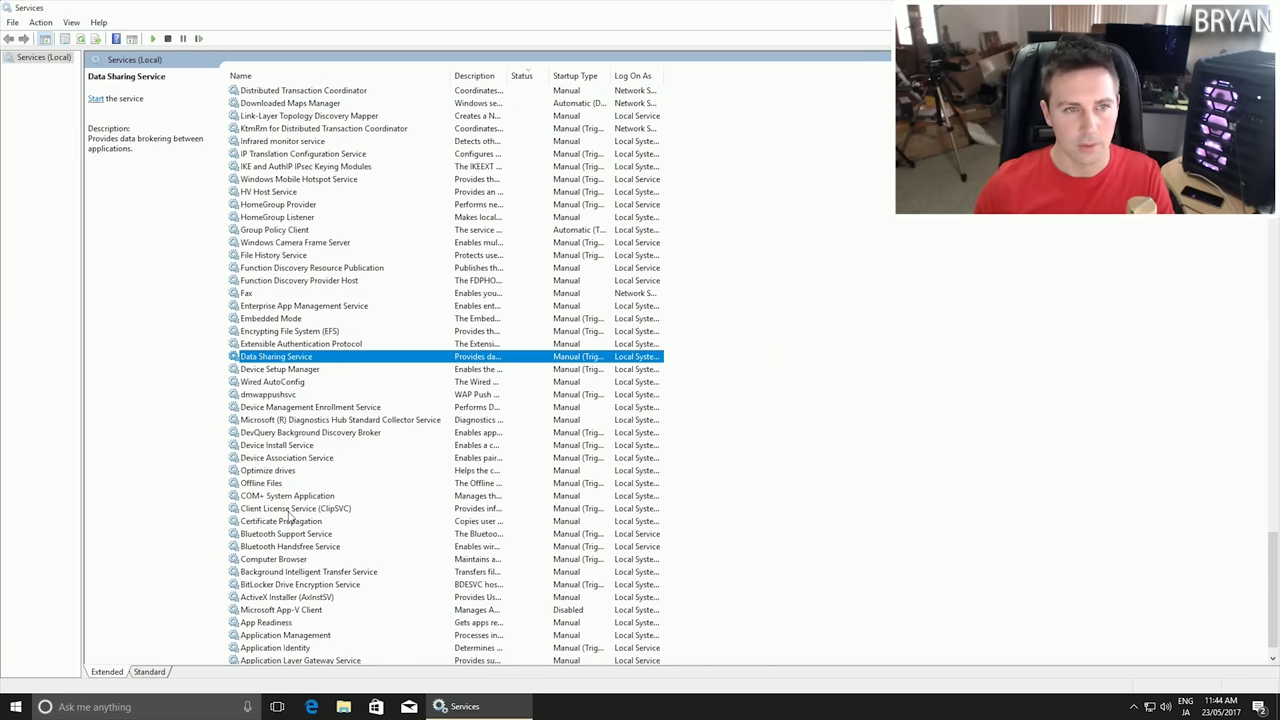
pyautogui.press('d')
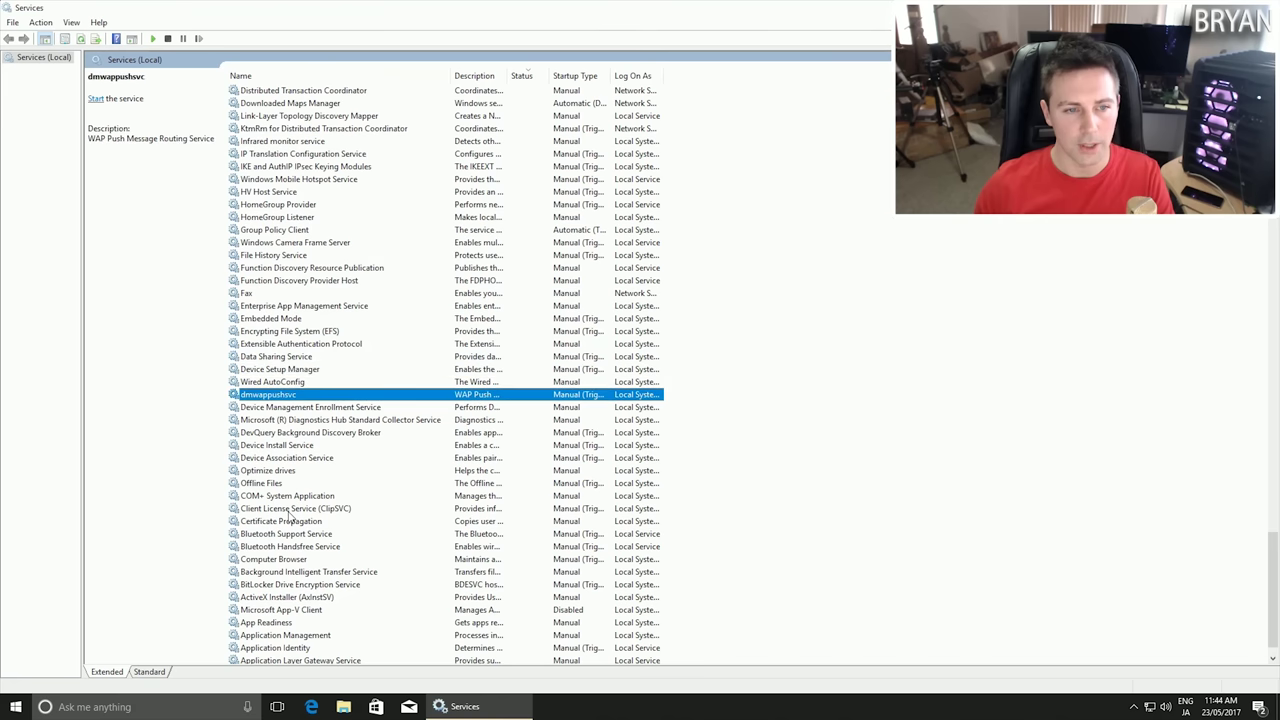
# Set dmwappushsvc's startup type to Disabled in its Properties and apply
pyautogui.rightClick(302, 397)
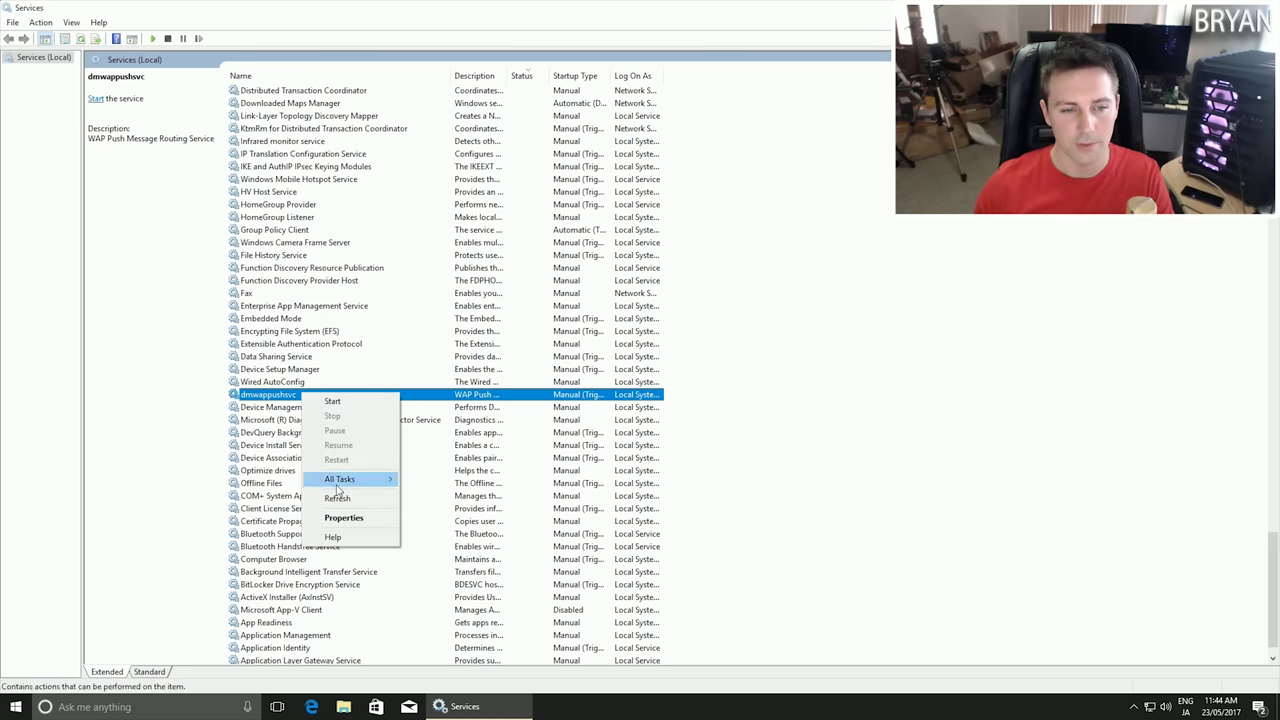
pyautogui.click(336, 520)
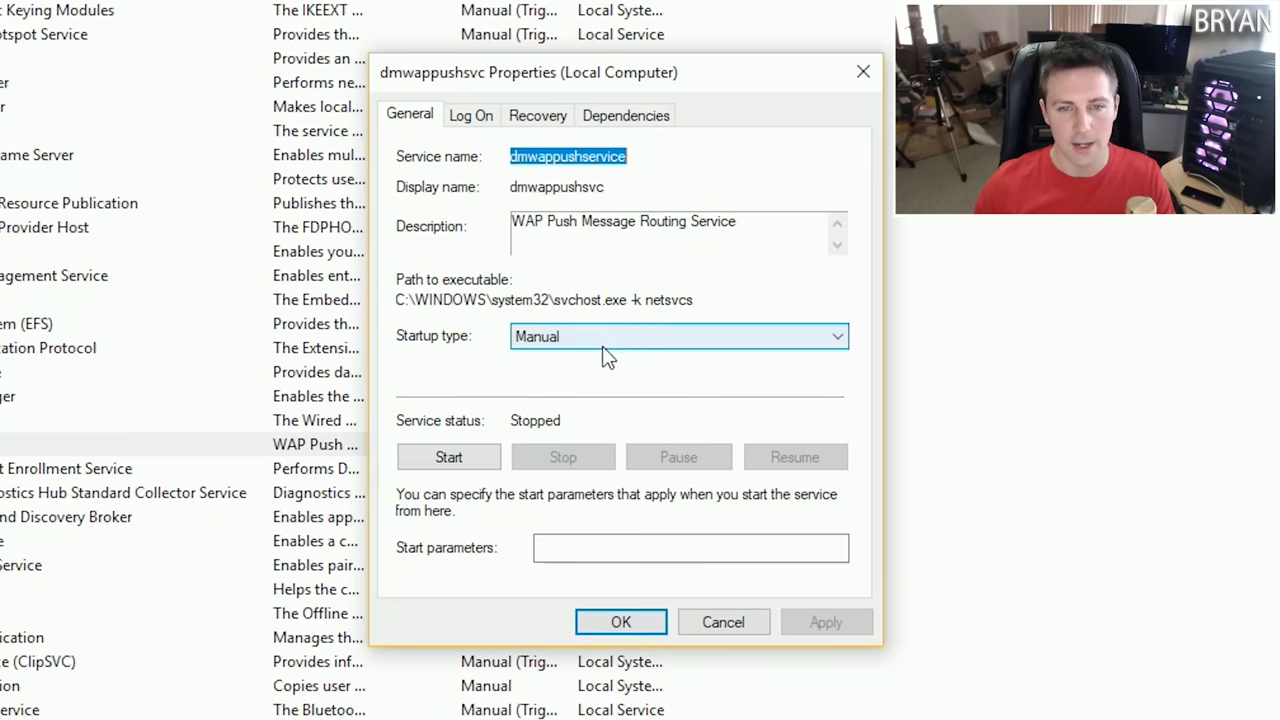
pyautogui.click(626, 338)
pyautogui.click(580, 410)
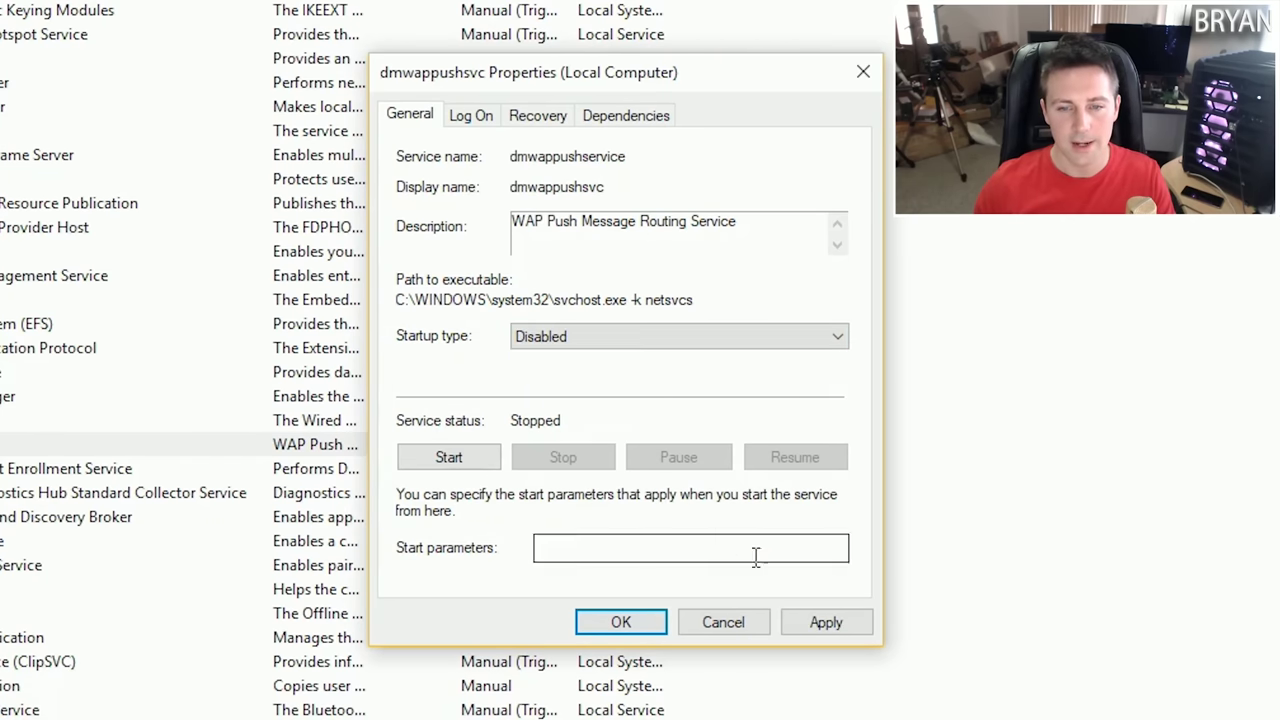
pyautogui.click(826, 620)
pyautogui.click(621, 623)
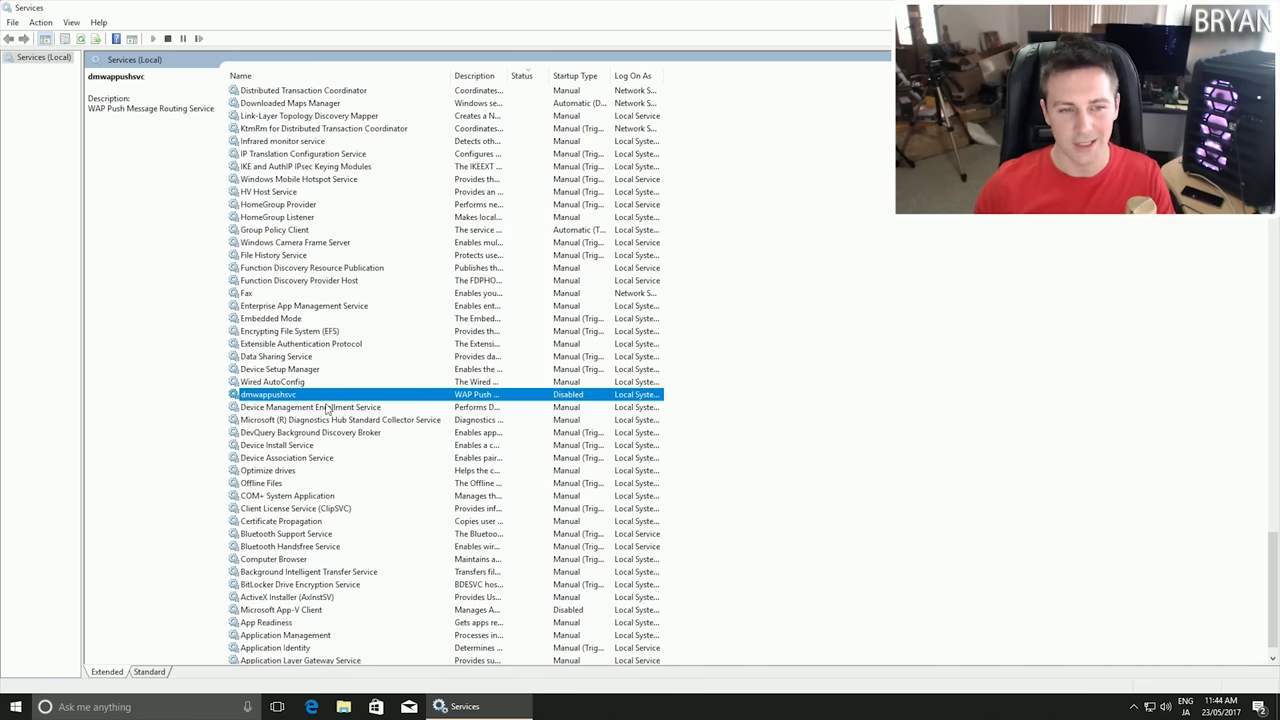
pyautogui.click(330, 372)
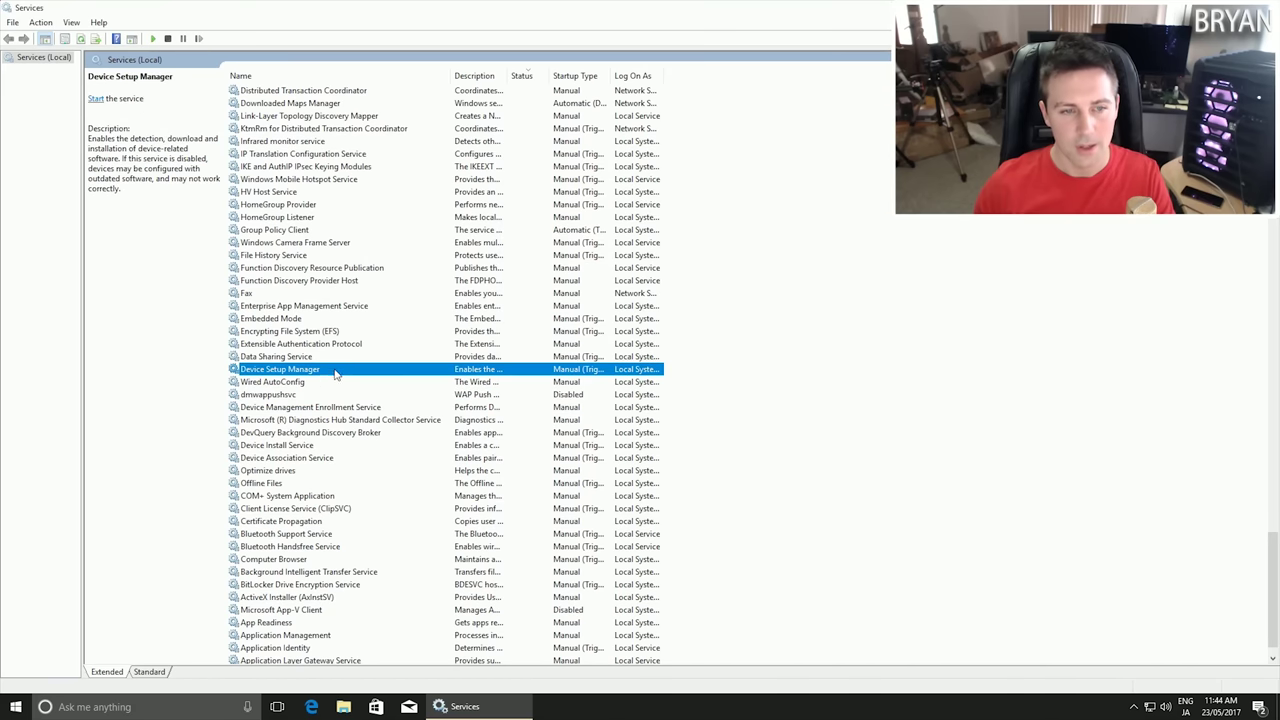
# Stop the Connected User Experiences and Telemetry (DiagTrack) service and apply a Disabled startup type
pyautogui.press('c')
pyautogui.press('c')
pyautogui.press('c')
pyautogui.press('c')
pyautogui.press('c')
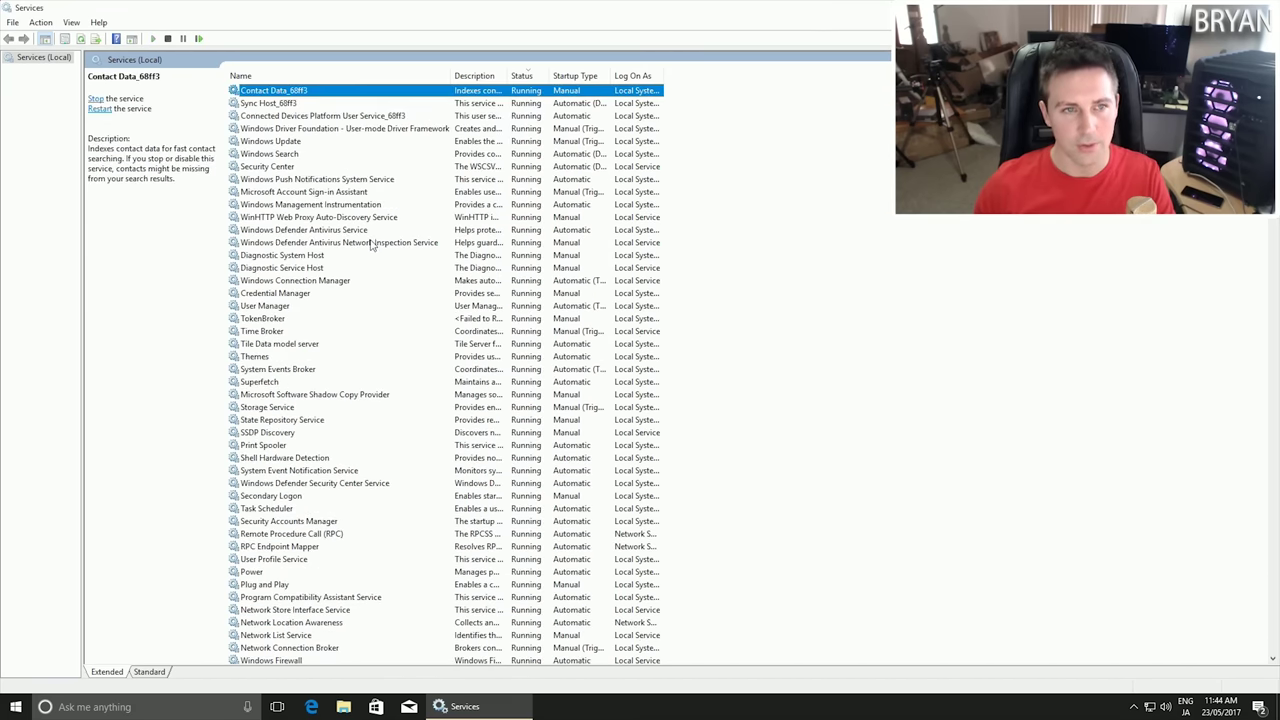
pyautogui.press('c')
pyautogui.press('c')
pyautogui.press('c')
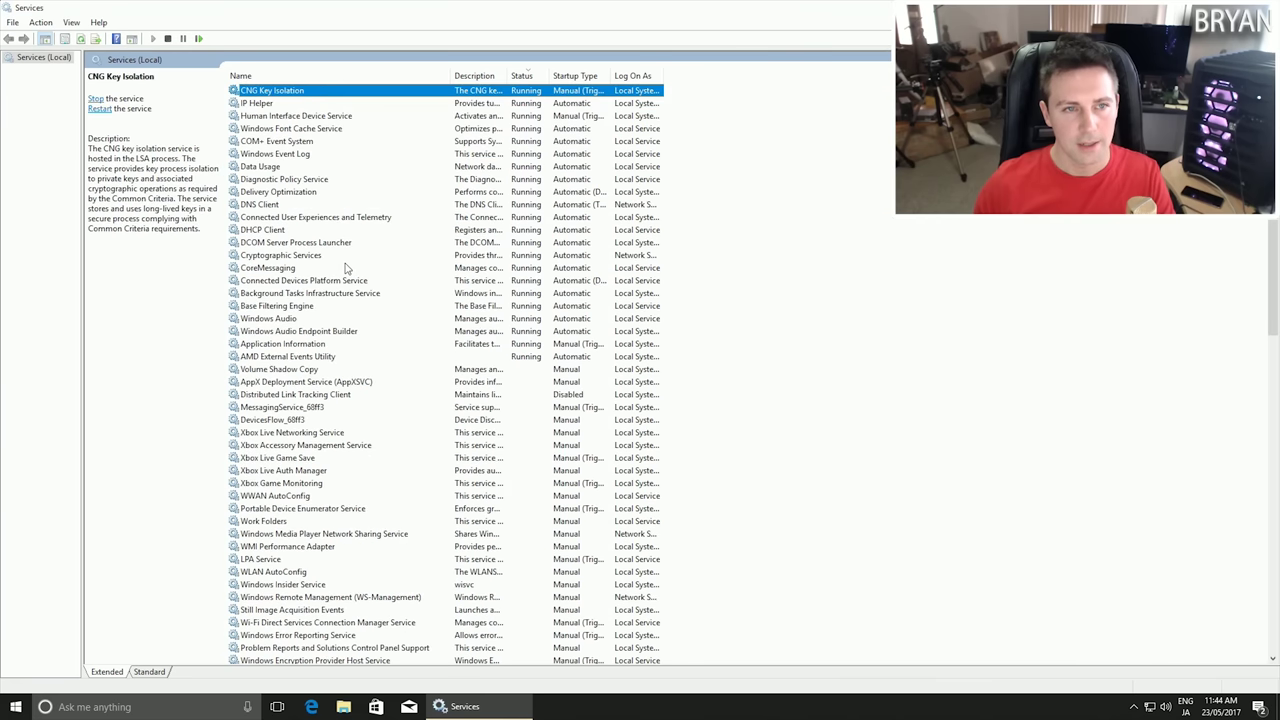
pyautogui.click(325, 218)
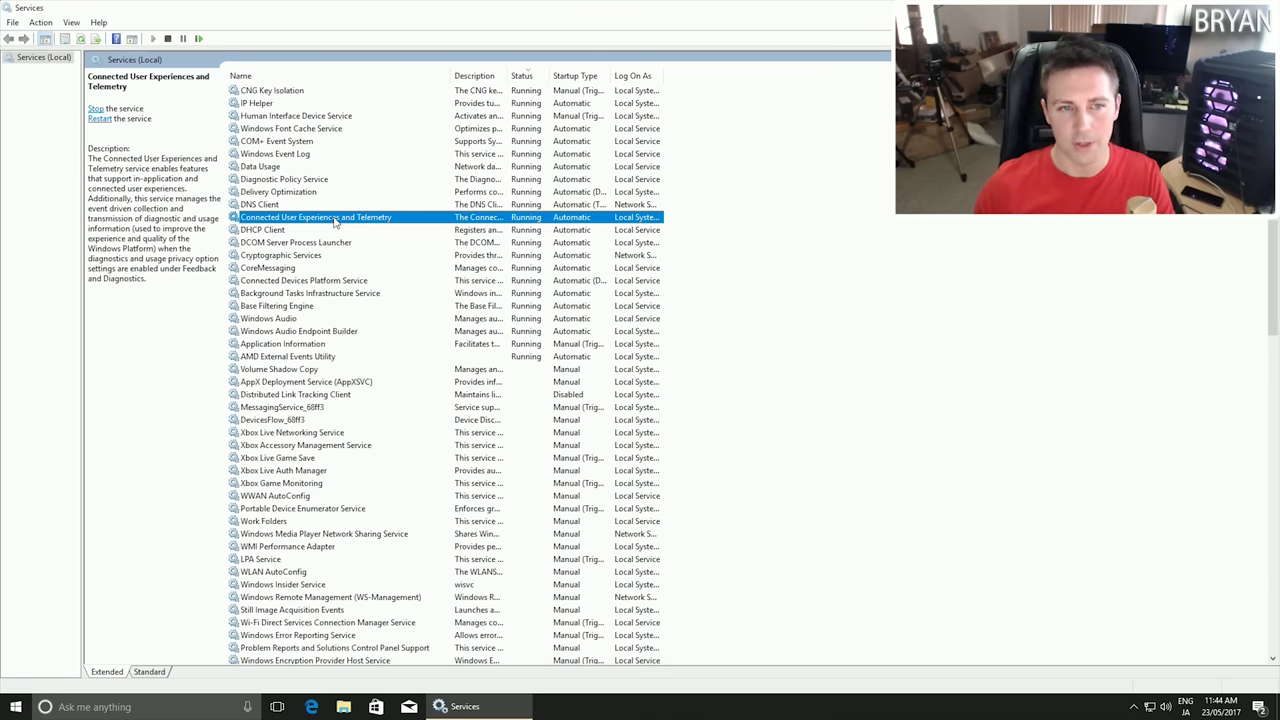
pyautogui.rightClick(335, 221)
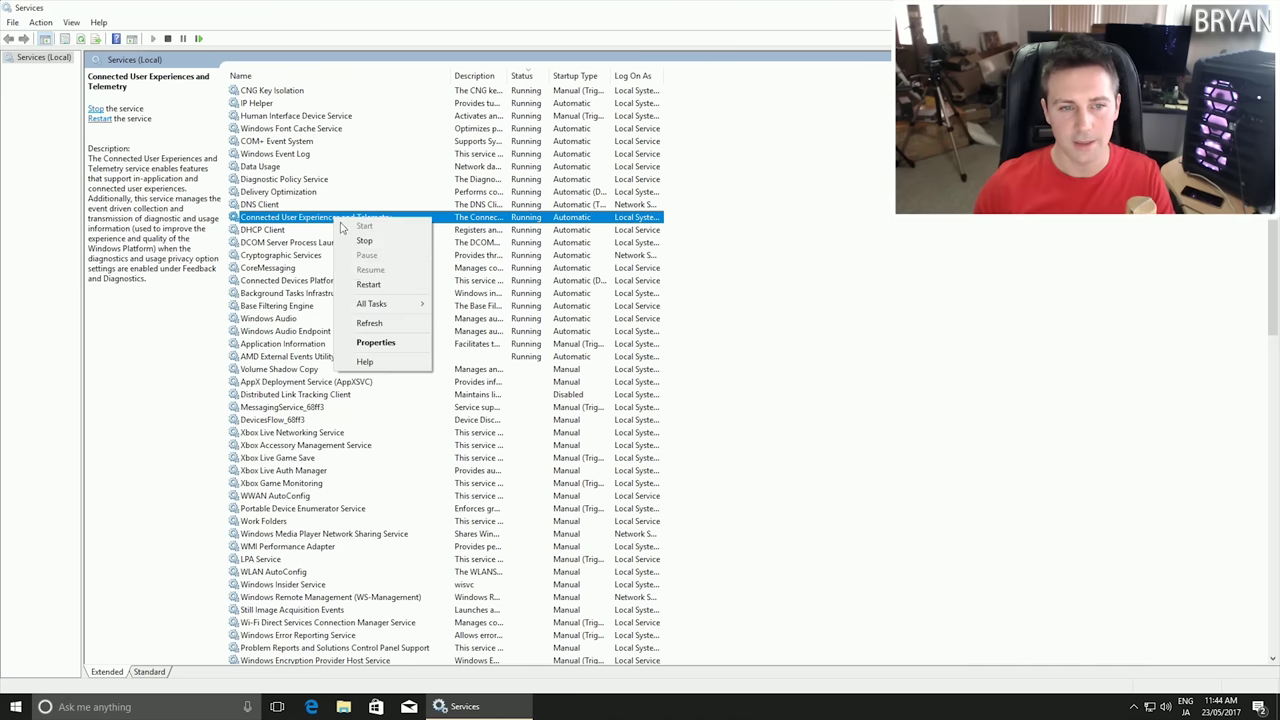
pyautogui.click(375, 344)
pyautogui.click(620, 338)
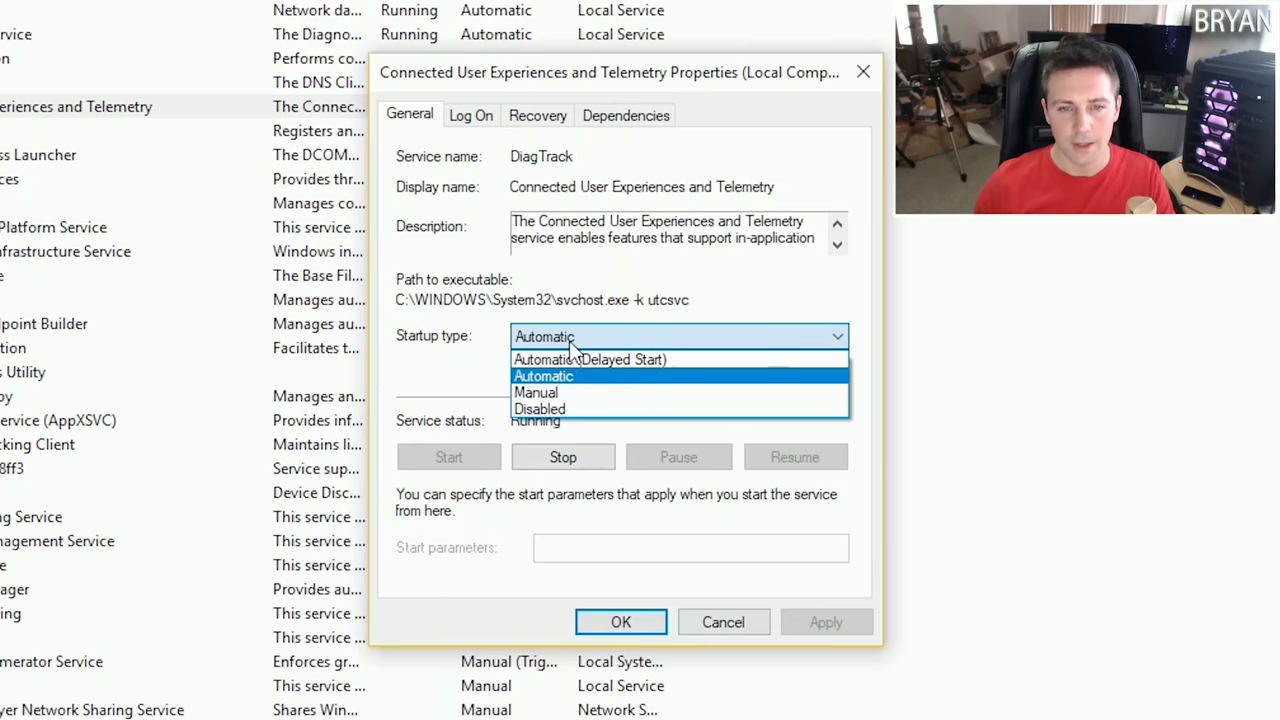
pyautogui.click(558, 410)
pyautogui.click(595, 452)
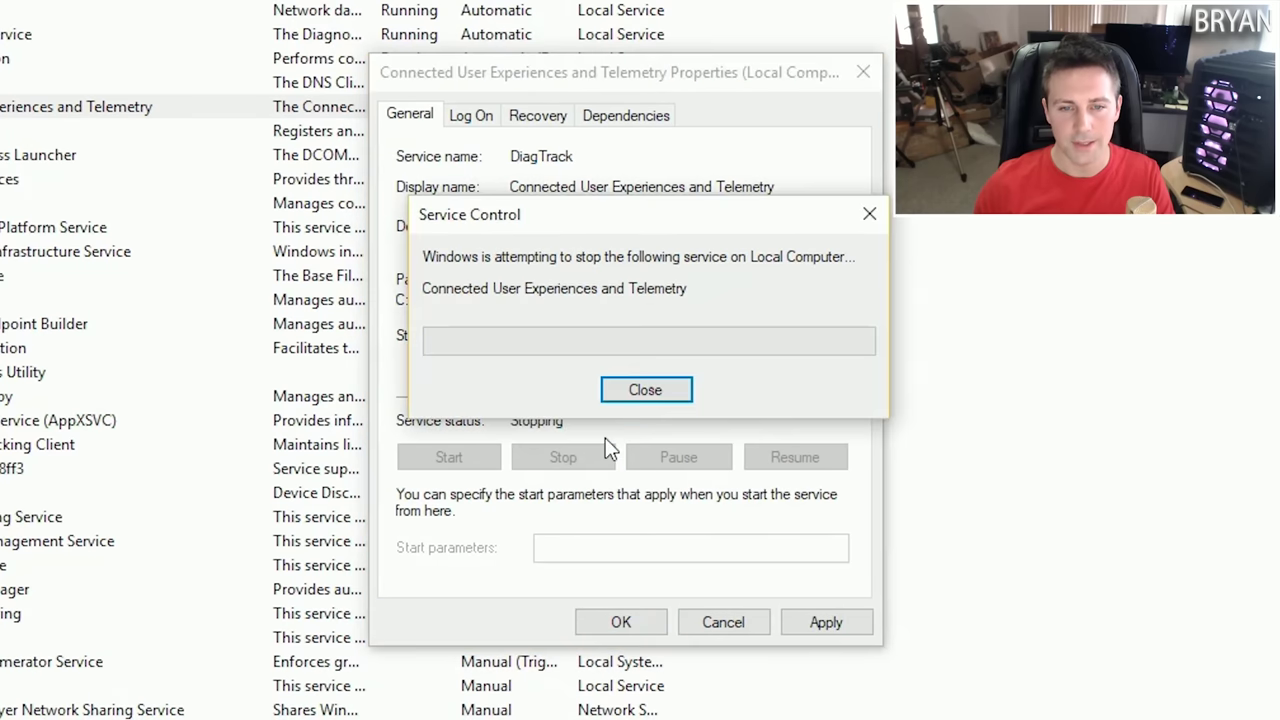
pyautogui.click(823, 621)
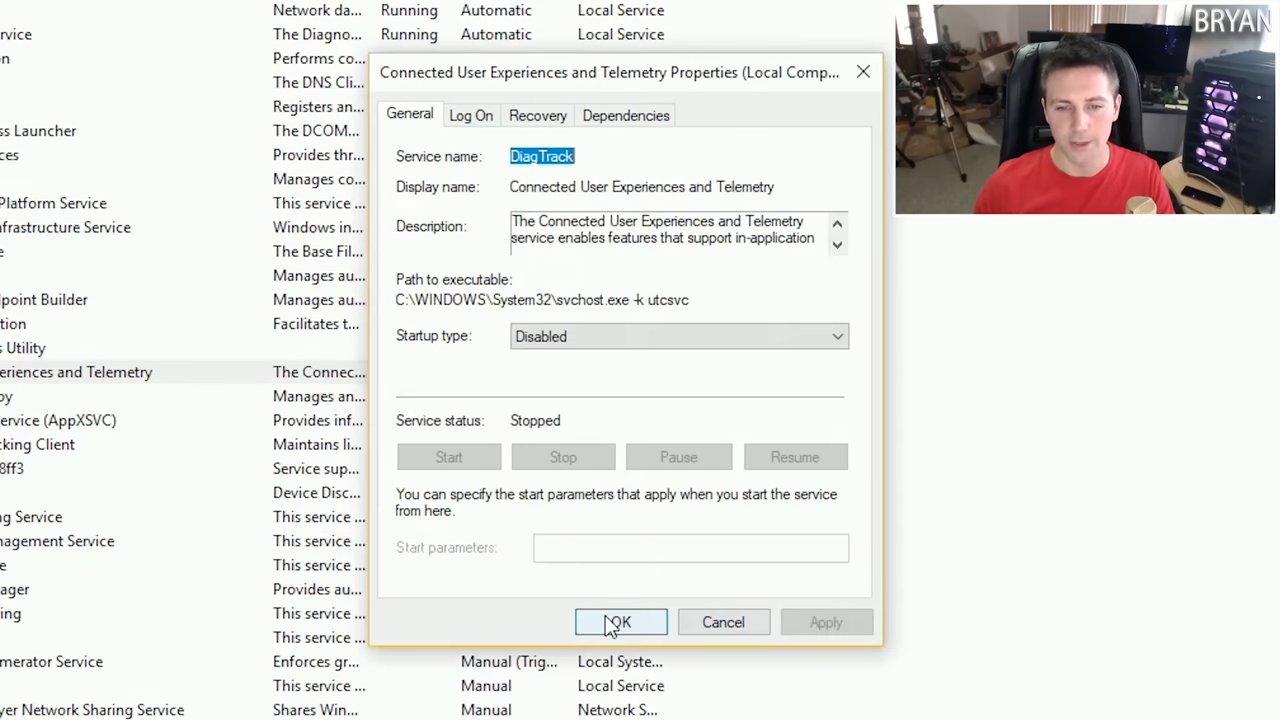
pyautogui.click(621, 622)
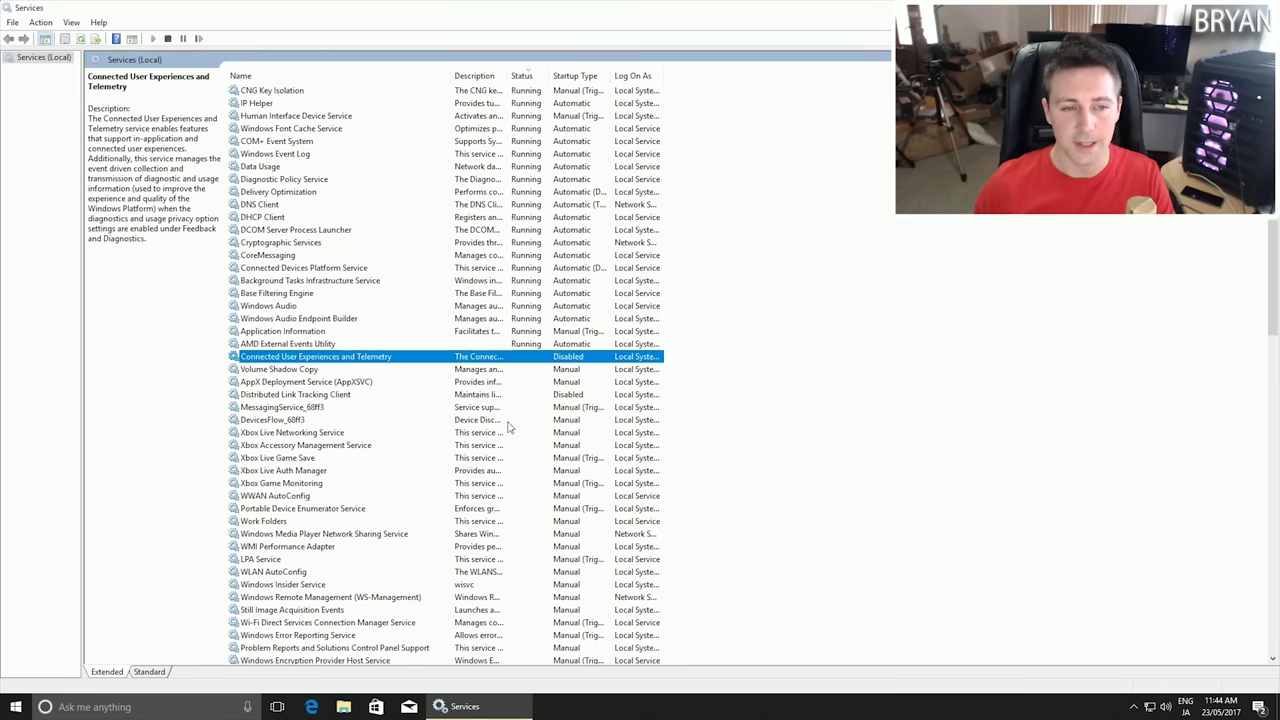